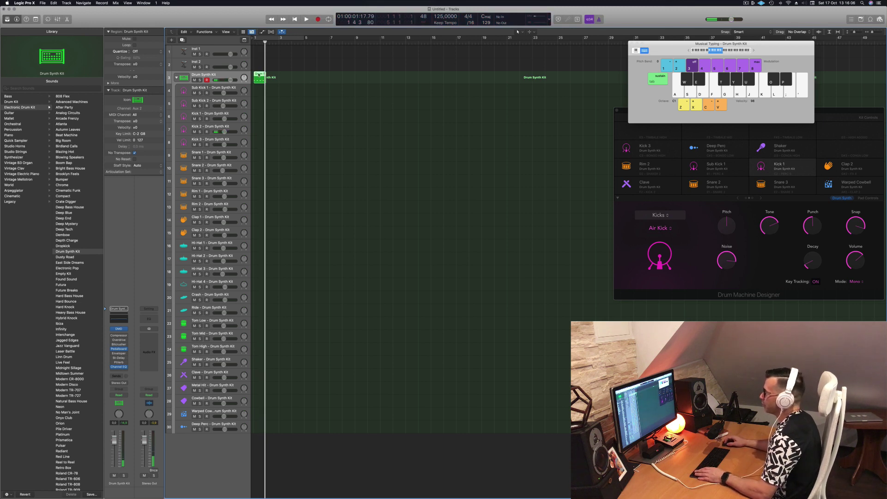
Step: Open the Drum Synth Kit region for note editing and quantize all its kick notes to 1/16 notes
double_click(258, 74)
key(super+a)
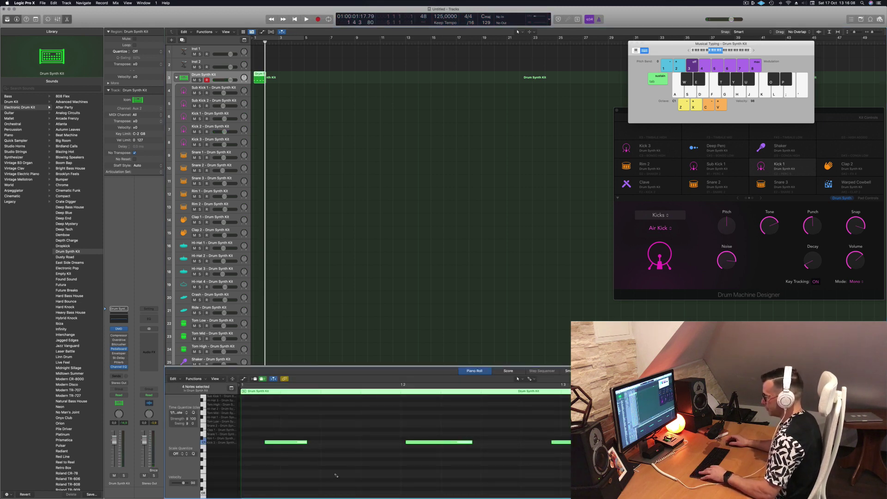
key(q)
click(347, 468)
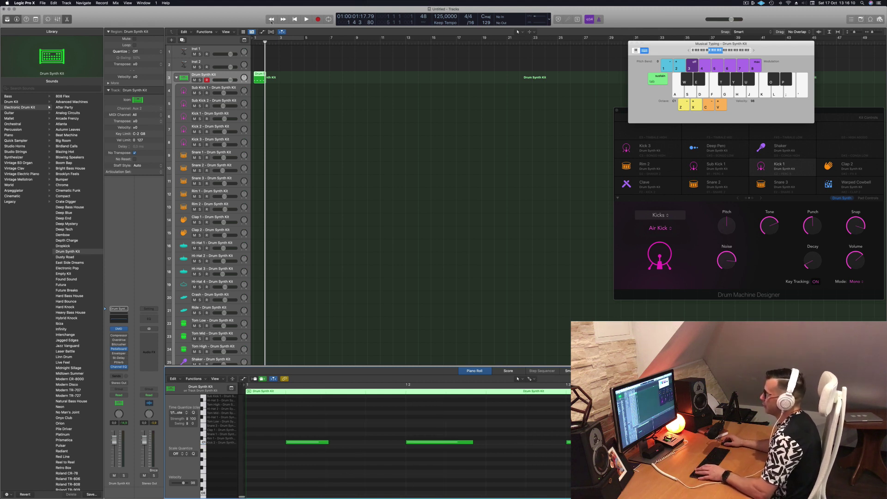
Step: Repeat the one-bar kick region on the Drum Synth Kit track so it fills the first four bars
drag(261, 79, 281, 76)
shift+click(260, 77)
click(225, 77)
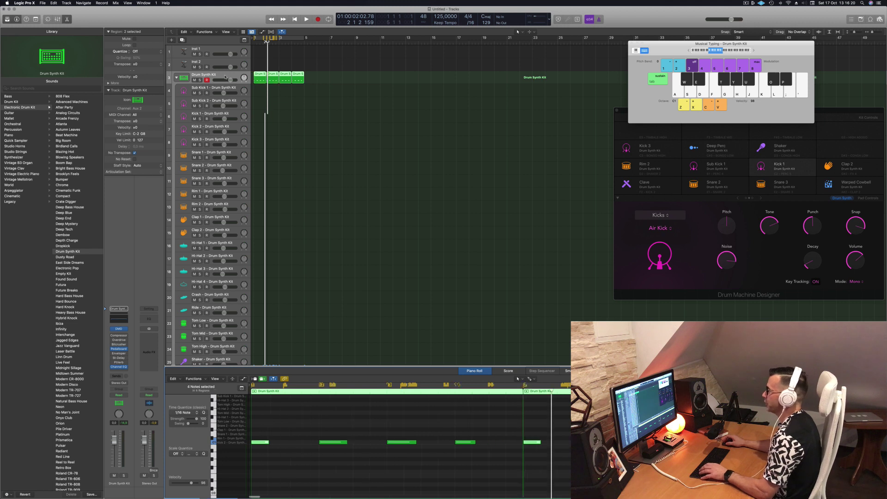
Step: Play back the four-bar kick loop and select the last three notes of its first bar
key(space)
key(space)
key(cmd+Left)
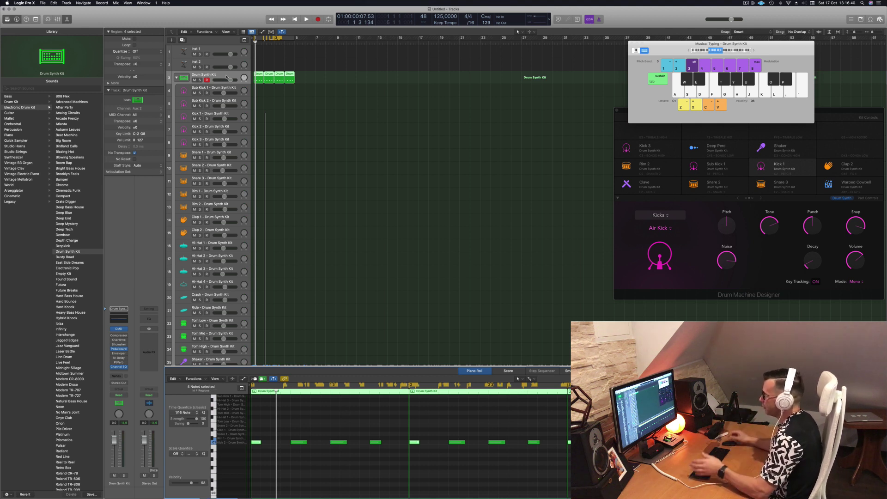
click(365, 429)
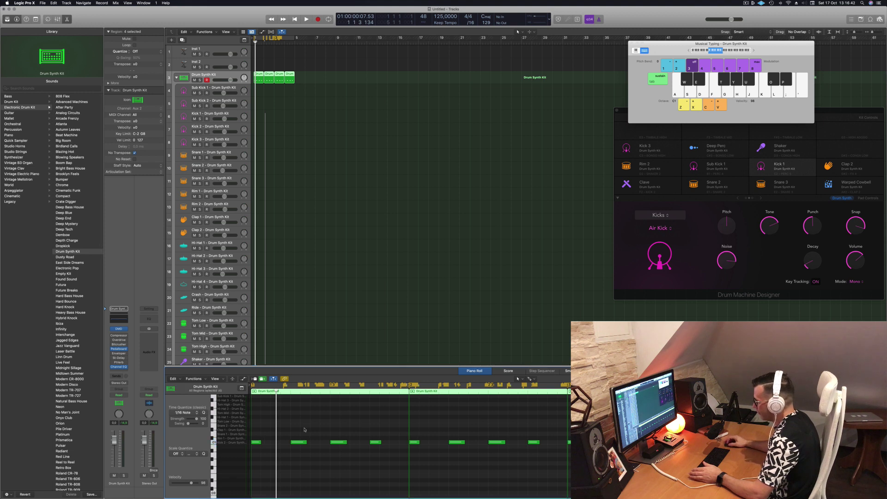
drag(290, 424, 392, 452)
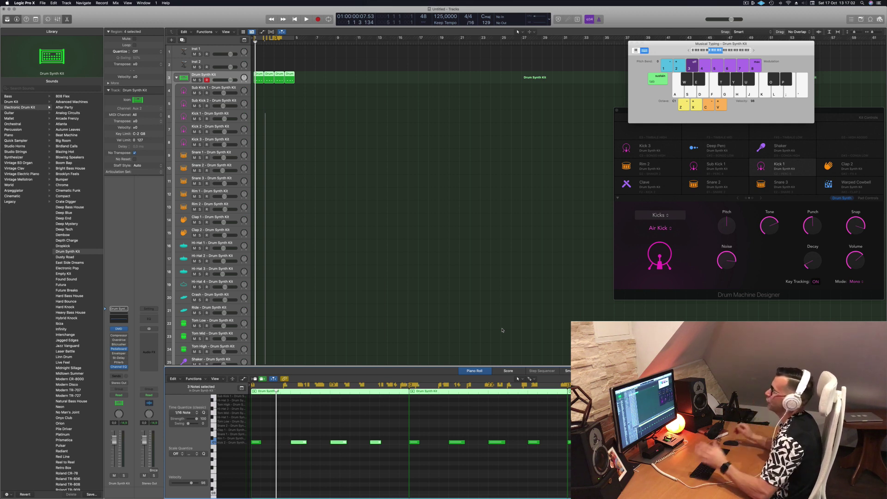
key(space)
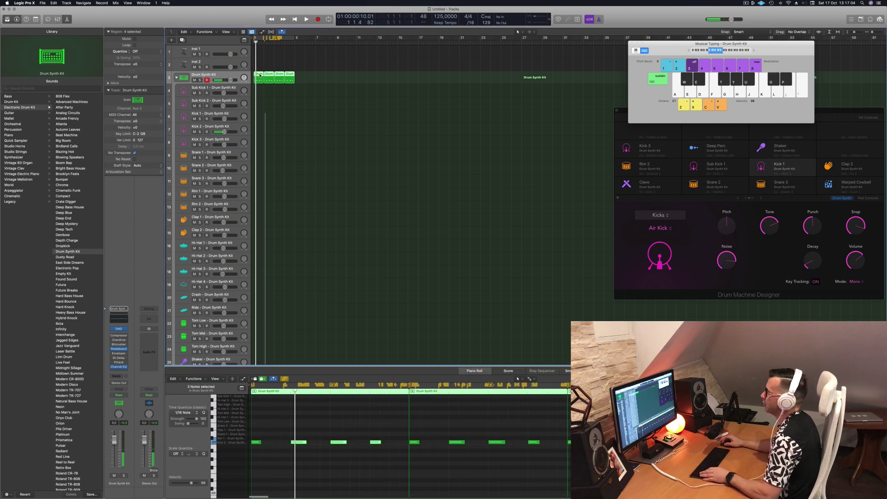
Step: Move the four kick regions to the Kick 2 track and transpose all their notes up to the root key row
drag(255, 77, 254, 131)
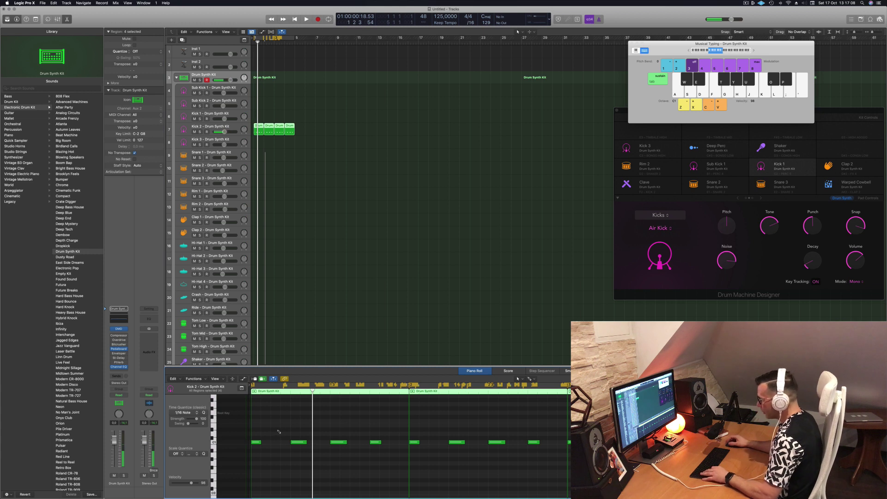
key(super+a)
key(alt+Up)
key(alt+Up)
key(alt+Up)
key(alt+Up)
key(alt+Up)
key(alt+Up)
key(alt+Up)
key(alt+Up)
key(alt+Up)
key(alt+Up)
key(alt+Up)
key(alt+Up)
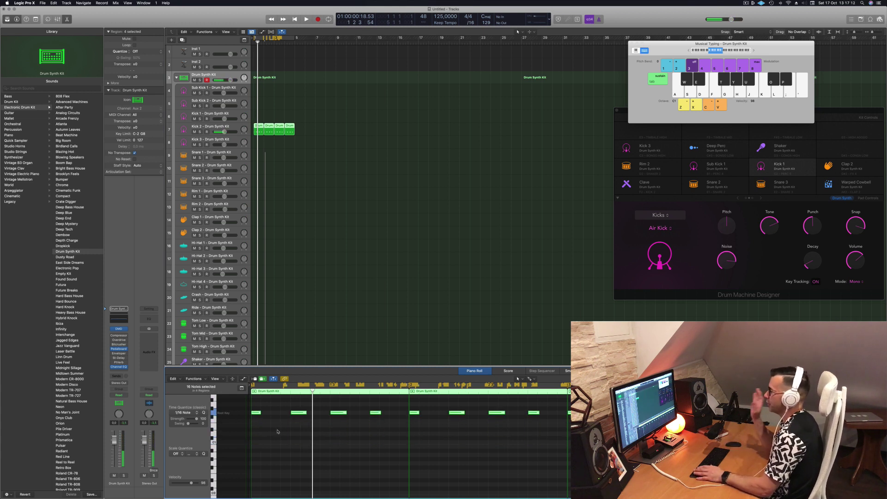
Step: Play the loop from the start and open the Kick 2 track's Drum Synth plug-in, placing its window clear of the regions
key(space)
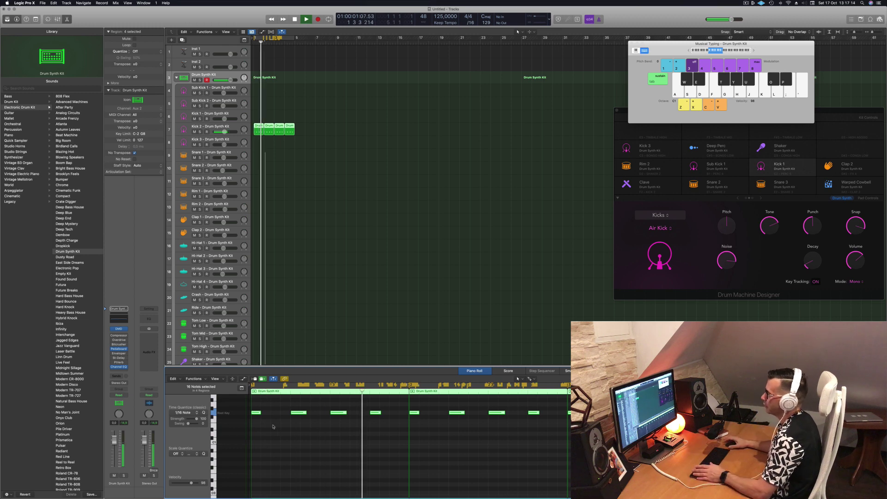
click(231, 129)
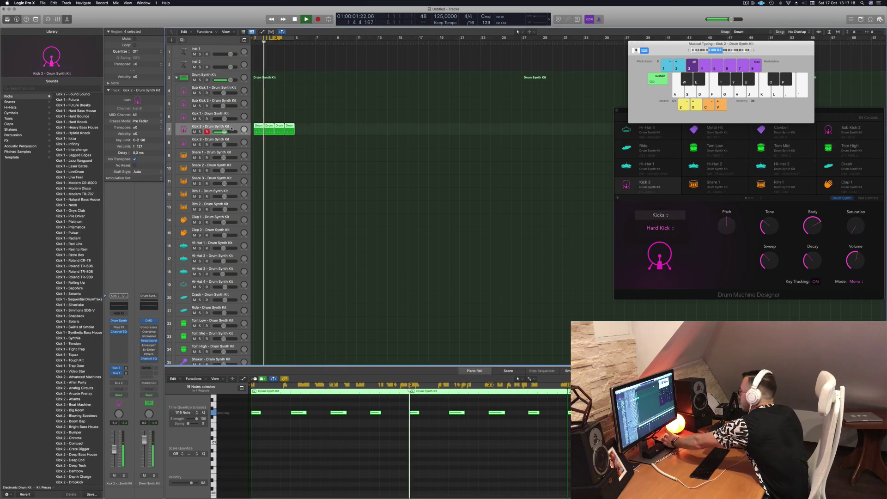
key(Return)
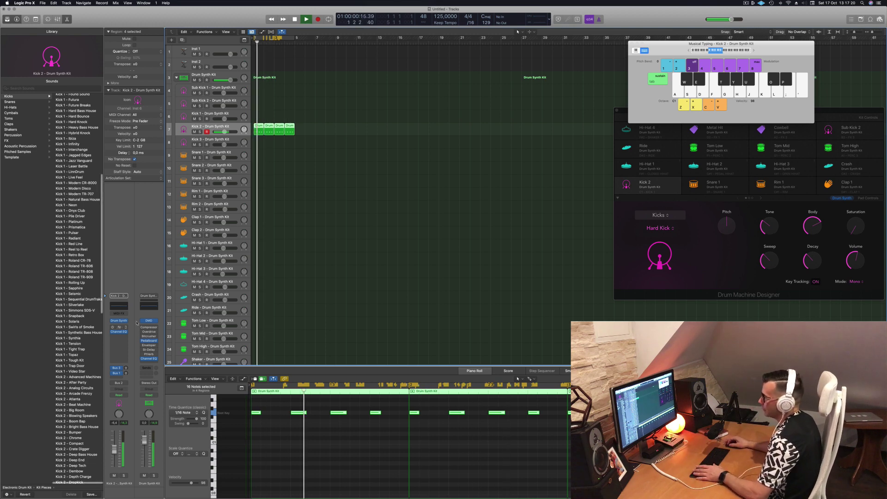
click(120, 320)
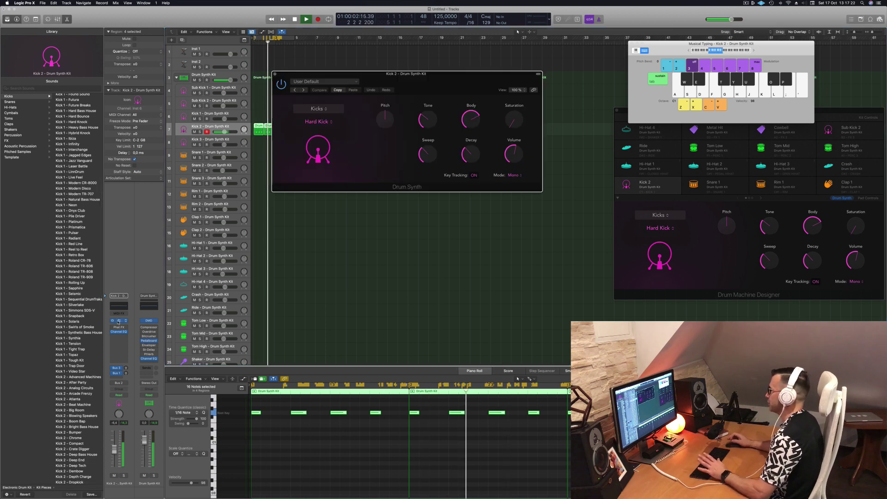
click(422, 44)
drag(445, 73, 503, 139)
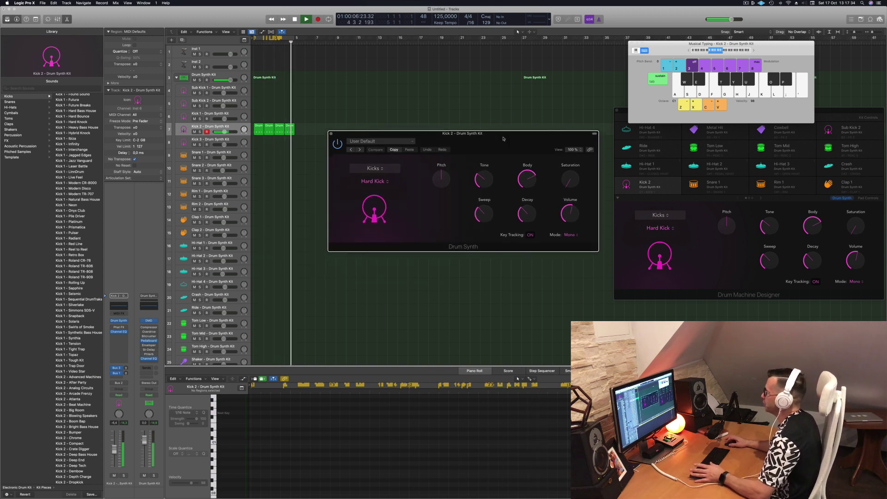
drag(503, 138, 498, 140)
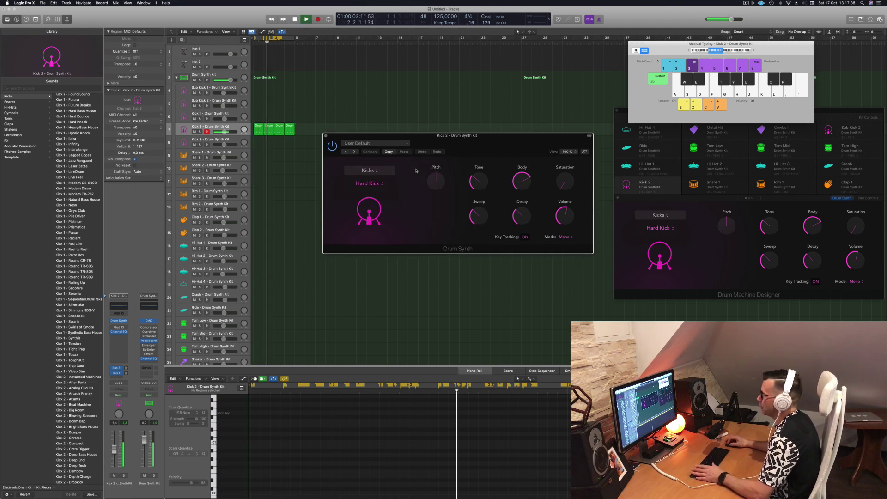
Step: Try out different Pitch and Tone settings on the Hard Kick sound
drag(436, 181, 435, 192)
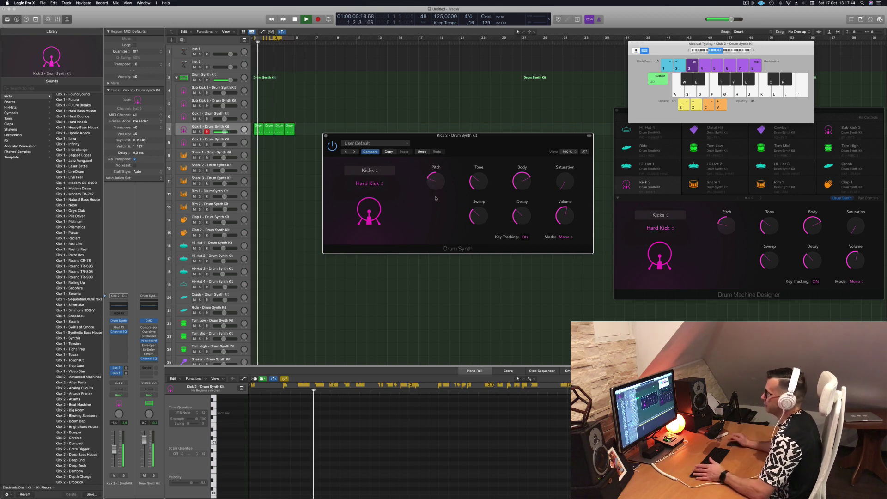
mouse_move(438, 186)
mouse_down()
mouse_move(441, 149)
mouse_move(441, 170)
mouse_up()
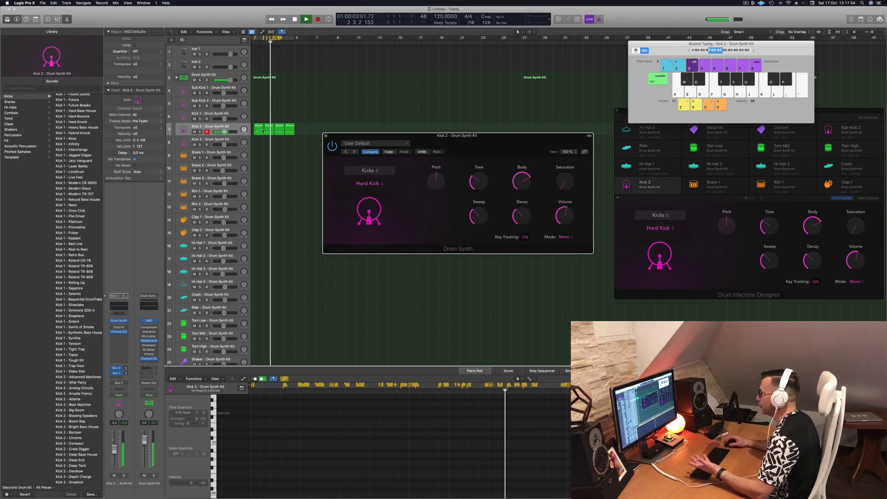
mouse_move(478, 181)
mouse_down()
mouse_move(481, 149)
mouse_move(479, 180)
mouse_up()
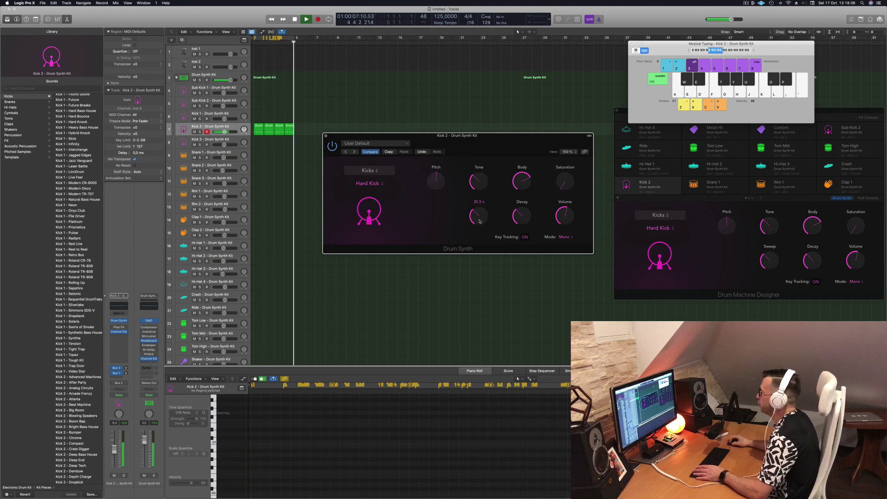
Step: Lower the Hard Kick's Sweep and Body and lengthen its Decay
mouse_move(483, 221)
mouse_down()
mouse_move(484, 205)
mouse_move(484, 222)
mouse_up()
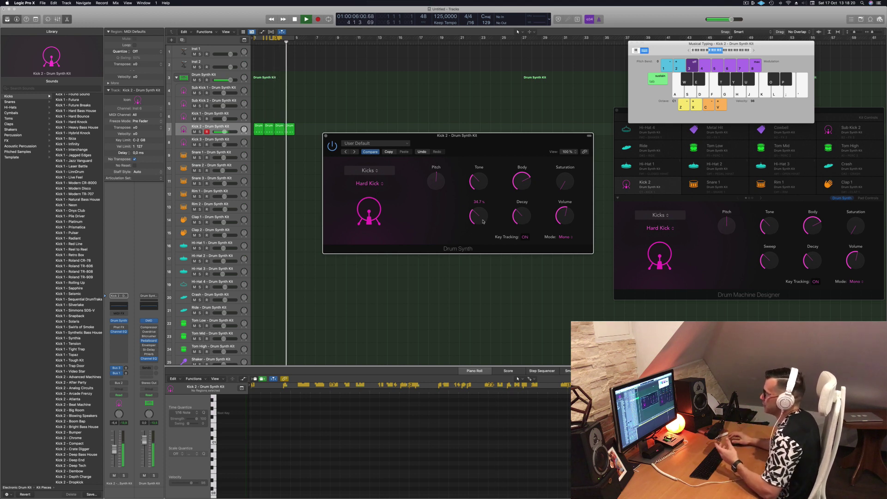
mouse_move(481, 216)
mouse_down()
mouse_move(483, 202)
mouse_move(483, 247)
mouse_move(483, 225)
mouse_up()
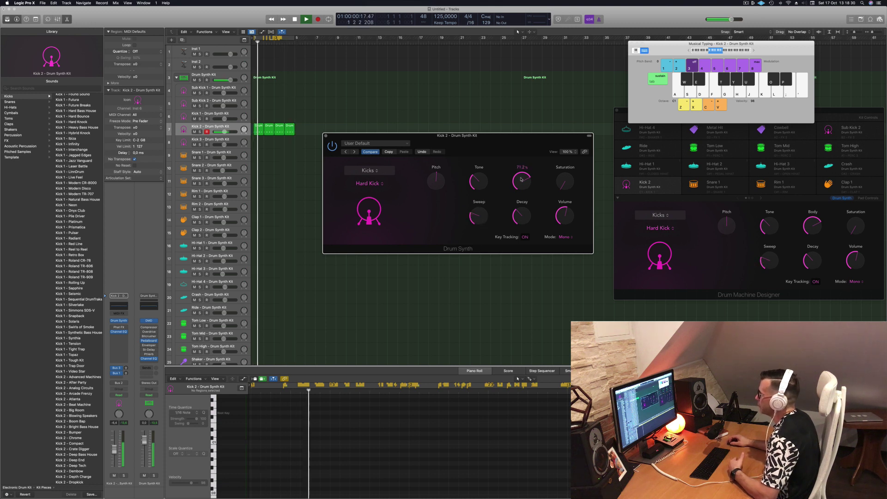
mouse_move(522, 181)
mouse_down()
mouse_move(523, 235)
mouse_move(519, 181)
mouse_move(526, 178)
mouse_up()
mouse_move(520, 215)
mouse_down()
mouse_move(523, 200)
mouse_move(530, 258)
mouse_move(533, 228)
mouse_up()
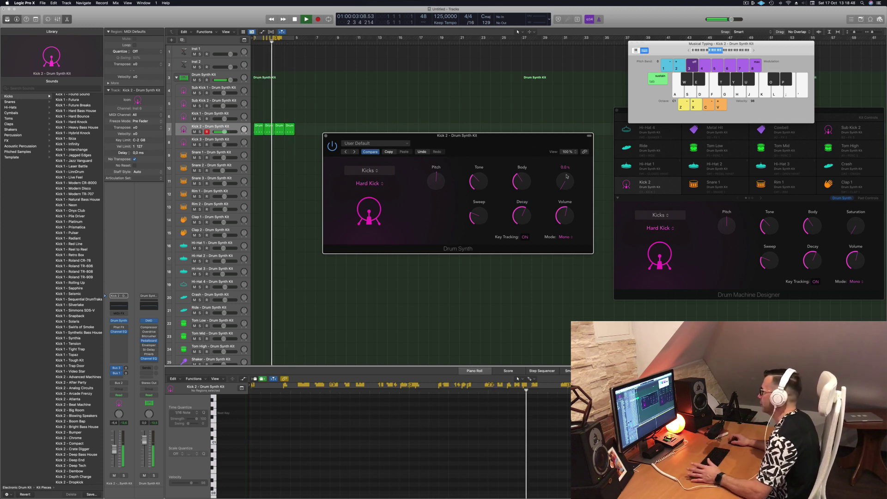
mouse_move(525, 214)
mouse_down()
mouse_move(530, 193)
mouse_move(530, 220)
mouse_up()
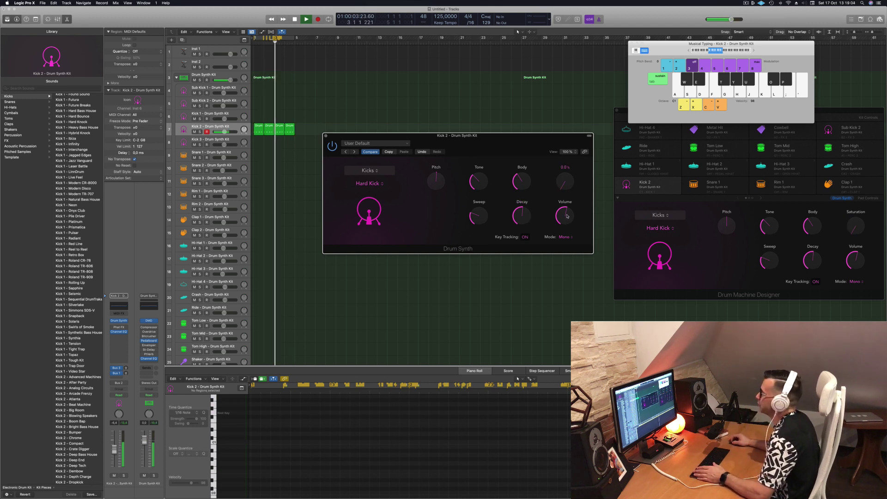
Step: Set the Hard Kick's Saturation to about 17% and Decay to about 53%, and close the plug-in window
drag(568, 183, 568, 172)
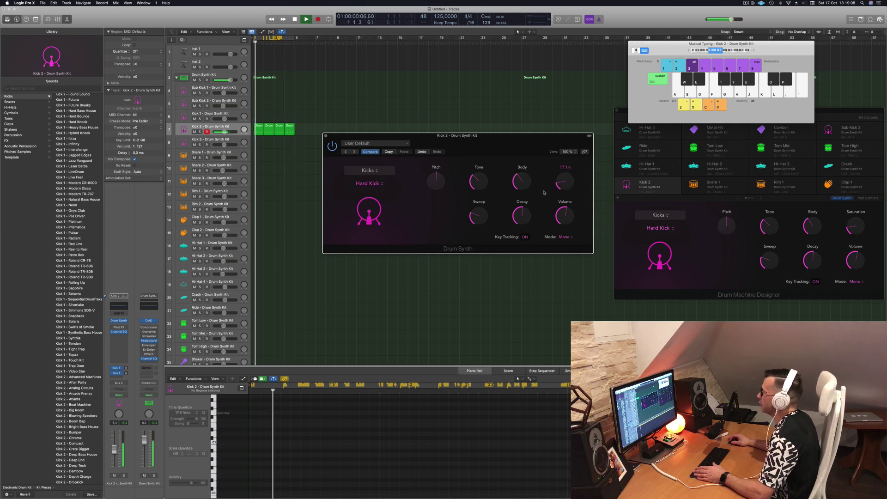
drag(531, 203, 525, 215)
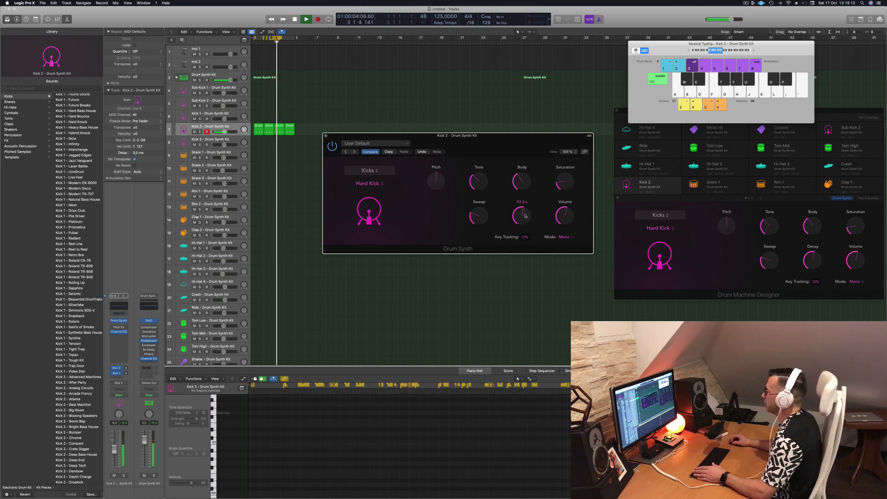
drag(357, 137, 359, 138)
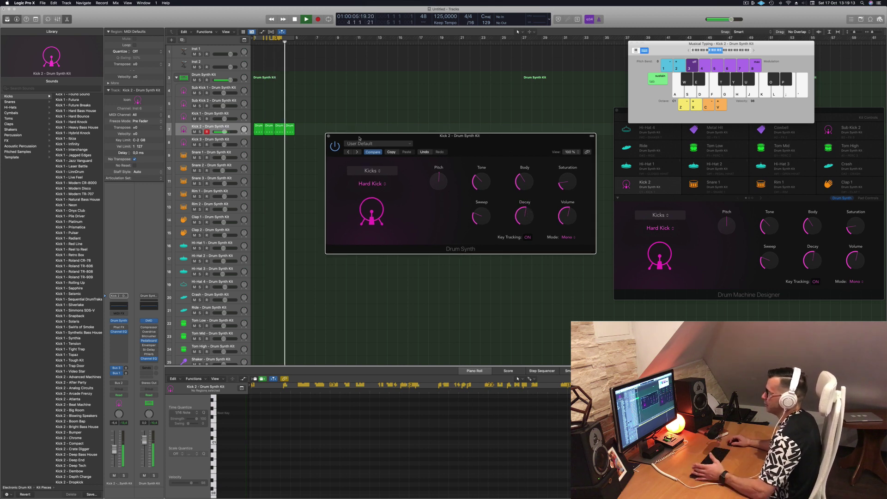
click(330, 136)
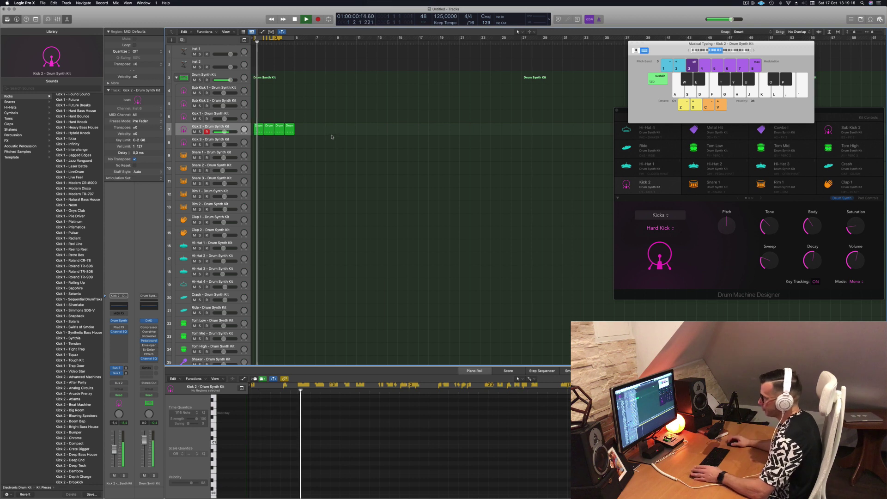
Step: Stop playback, copy the first Kick 2 region to the Snare 1 track, and delete the copy's first and third notes
click(241, 129)
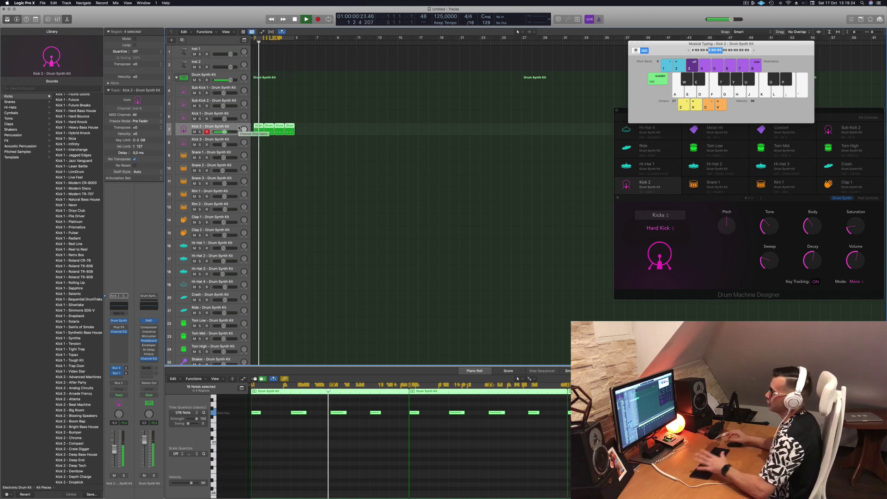
key(space)
click(259, 127)
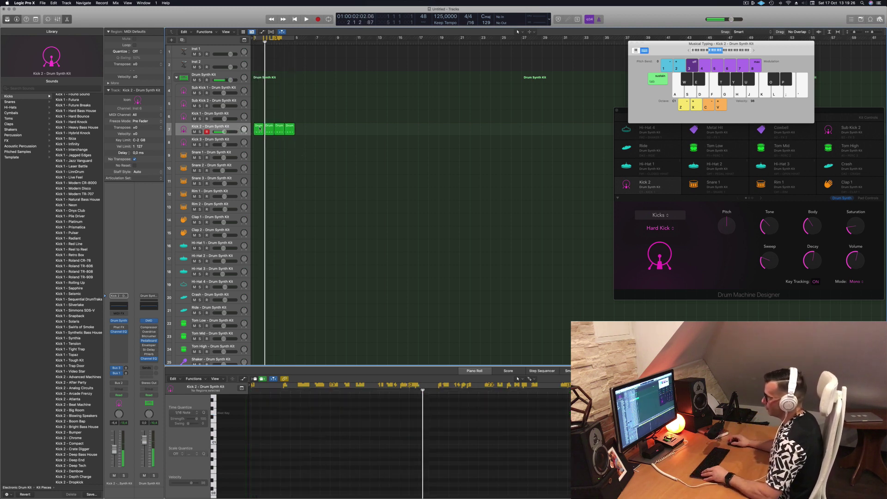
drag(258, 127, 258, 154)
scroll(251, 478, down, 2)
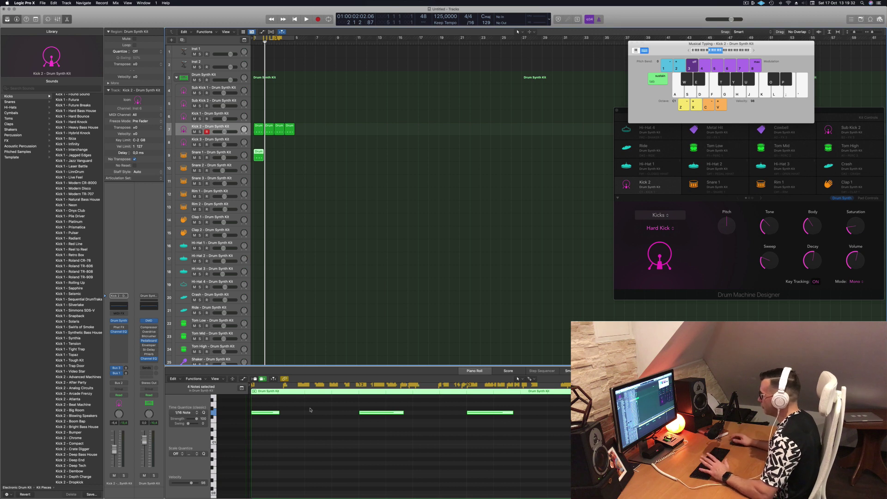
drag(312, 408, 266, 425)
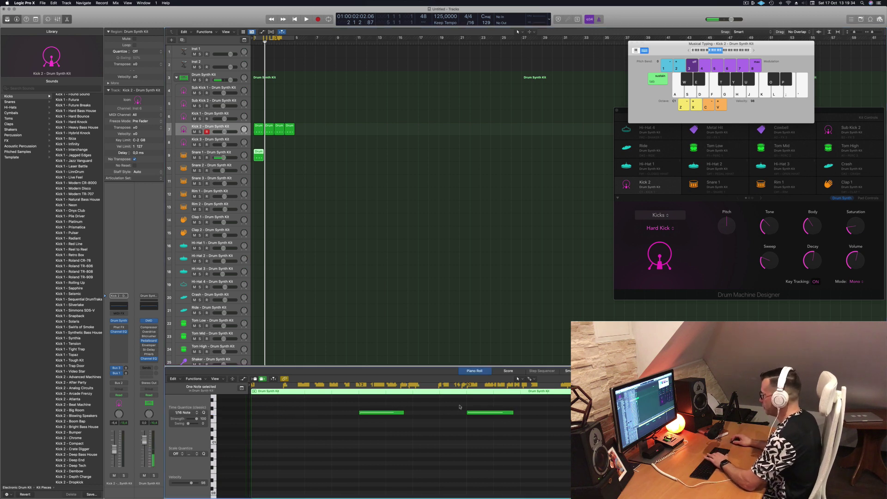
drag(459, 407, 503, 431)
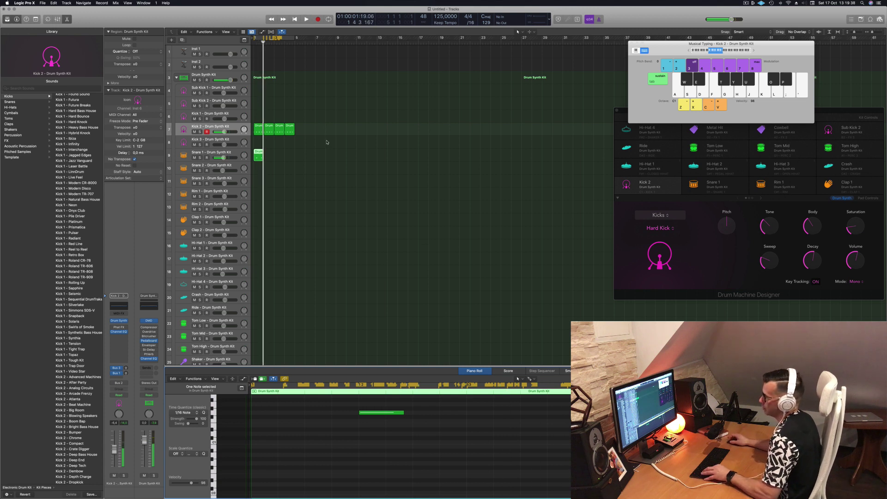
Step: Repeat the Snare 1 region to fill the first four bars and play the kick and snare pattern
drag(258, 153, 292, 155)
shift+click(257, 152)
key(space)
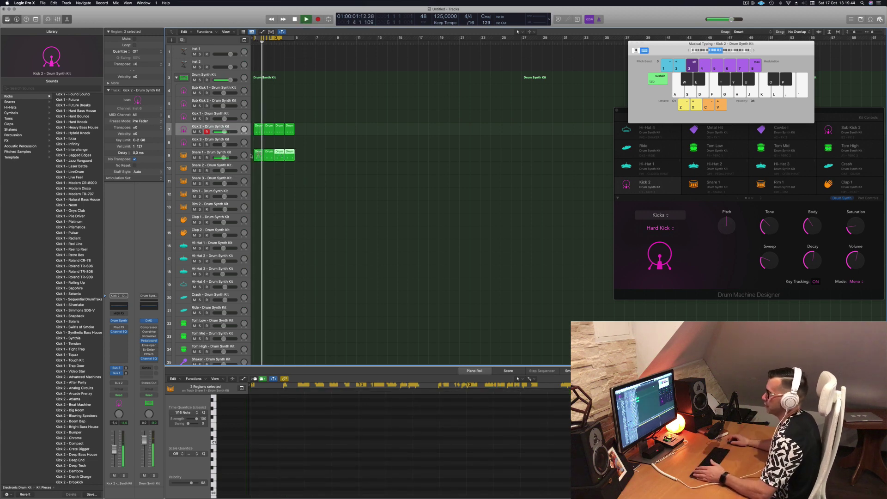
Step: Select the Snare 1 track, restart playback of the beat, and open the track's Drum Synth plug-in
click(228, 153)
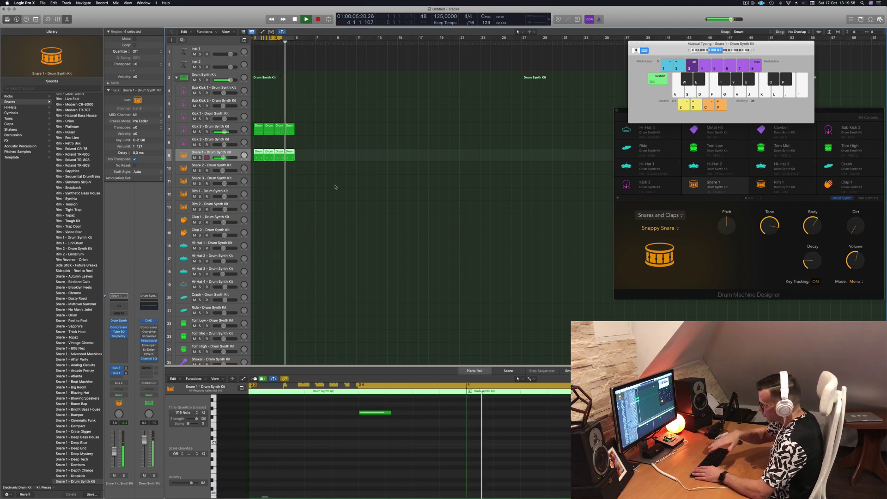
click(305, 210)
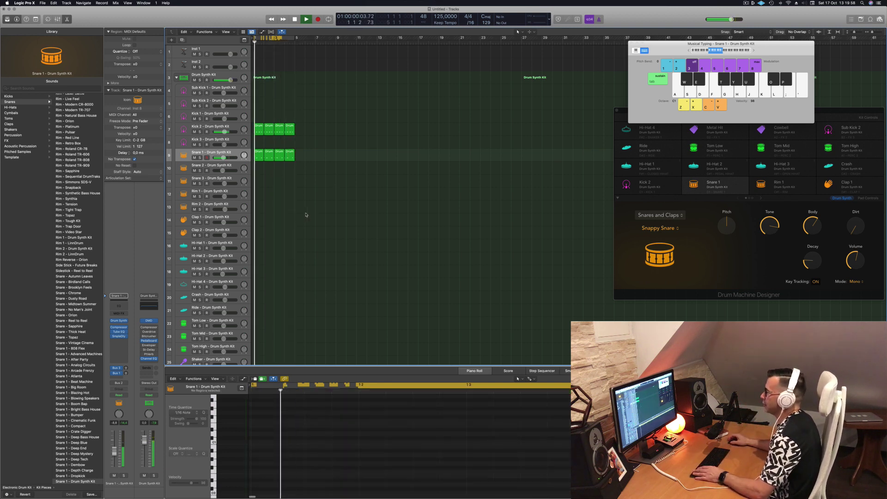
click(259, 156)
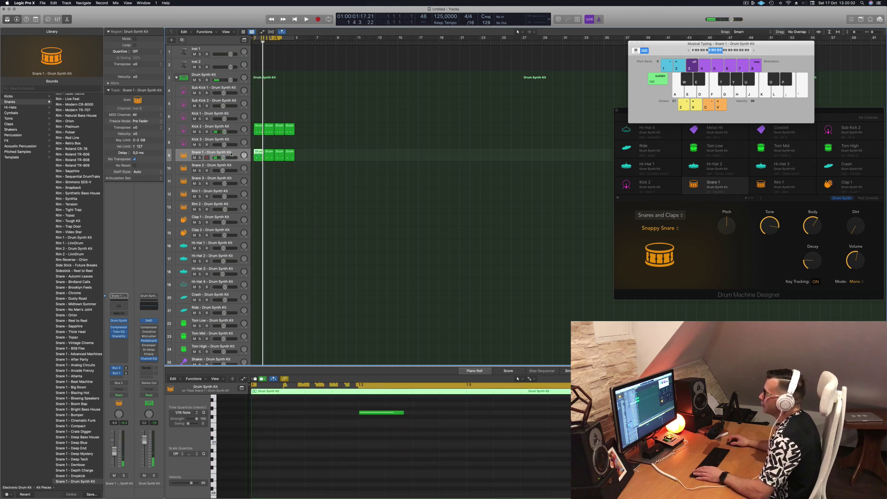
key(space)
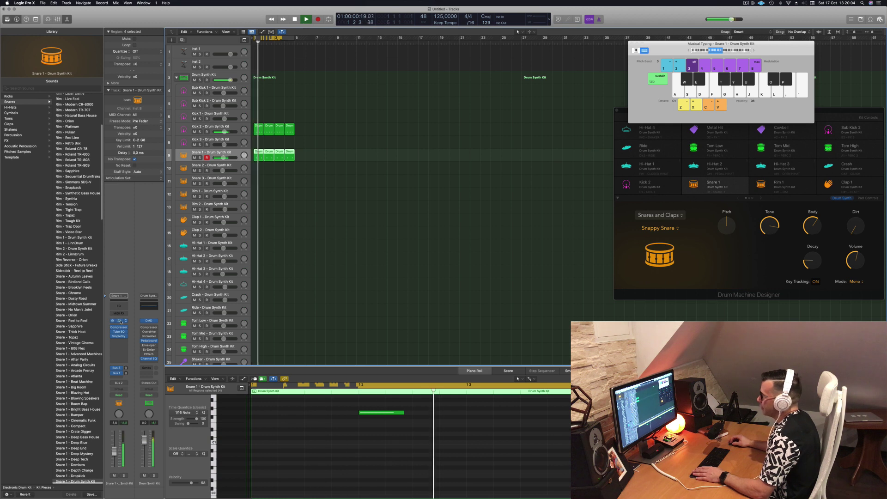
click(119, 321)
drag(471, 90, 492, 95)
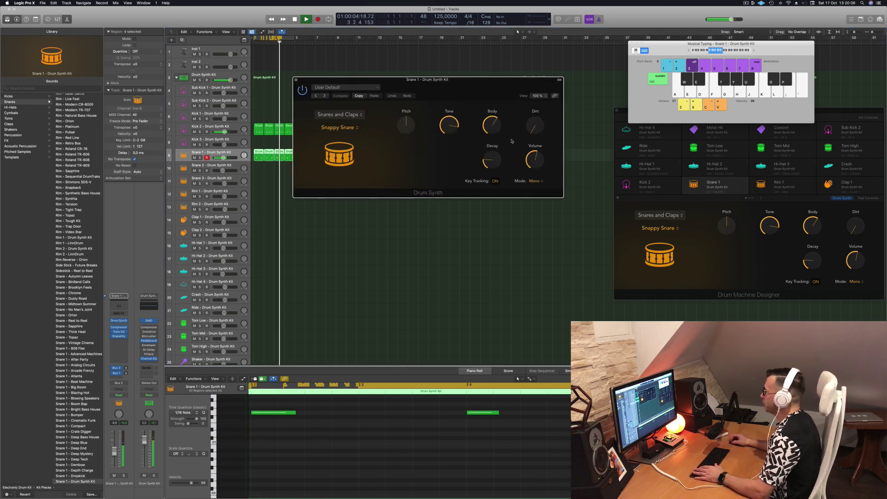
Step: Raise the Snappy Snare's Decay, and set its Dirt to about 37% and Tone to about 58%
drag(492, 160, 497, 136)
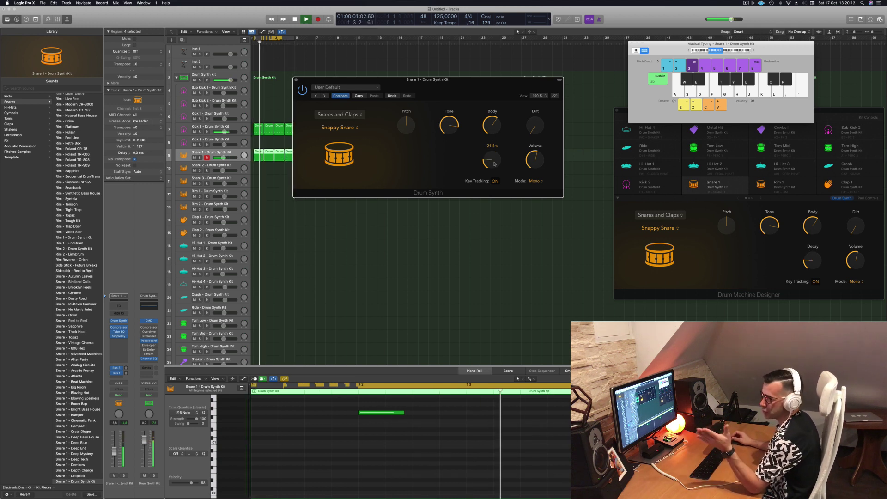
drag(495, 163, 538, 98)
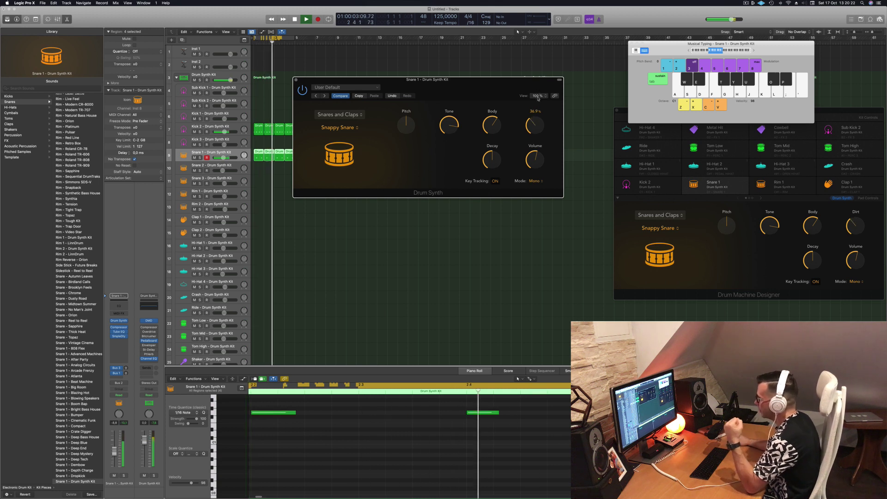
drag(449, 125, 452, 214)
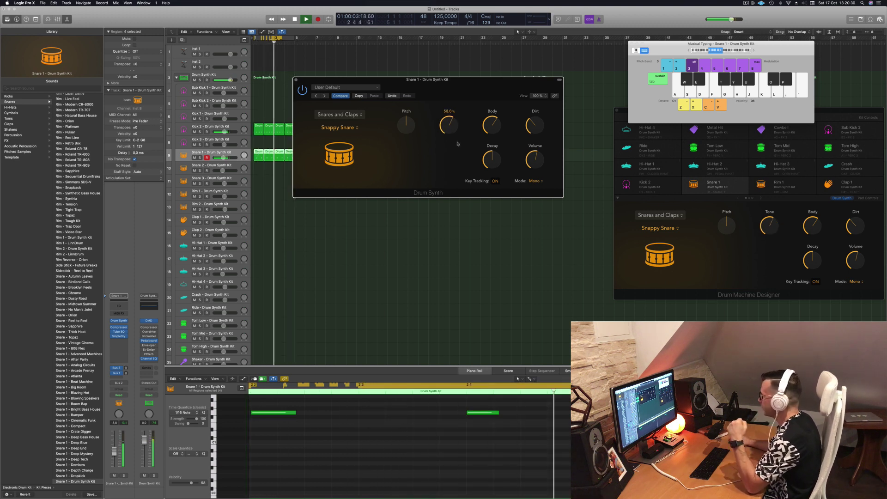
drag(457, 143, 457, 143)
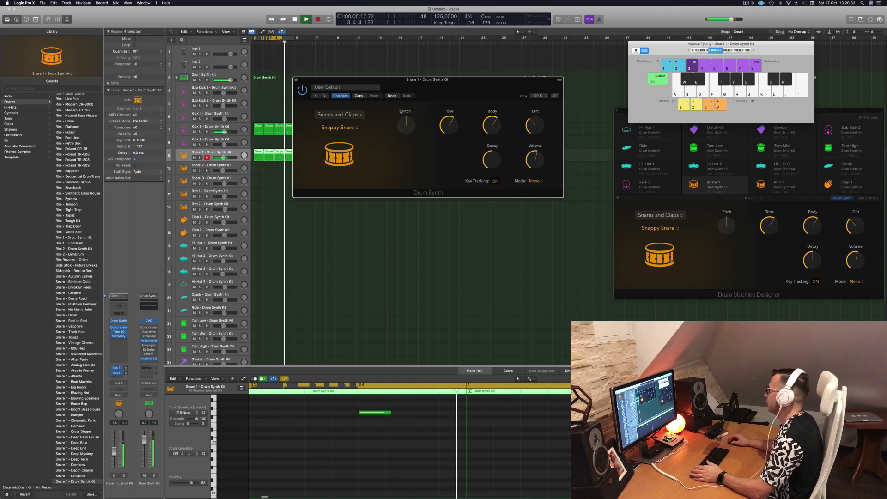
Step: Try the Snappy Snare's Pitch at -1 and restore it
mouse_move(401, 111)
mouse_down()
mouse_move(408, 129)
mouse_move(413, 121)
mouse_up()
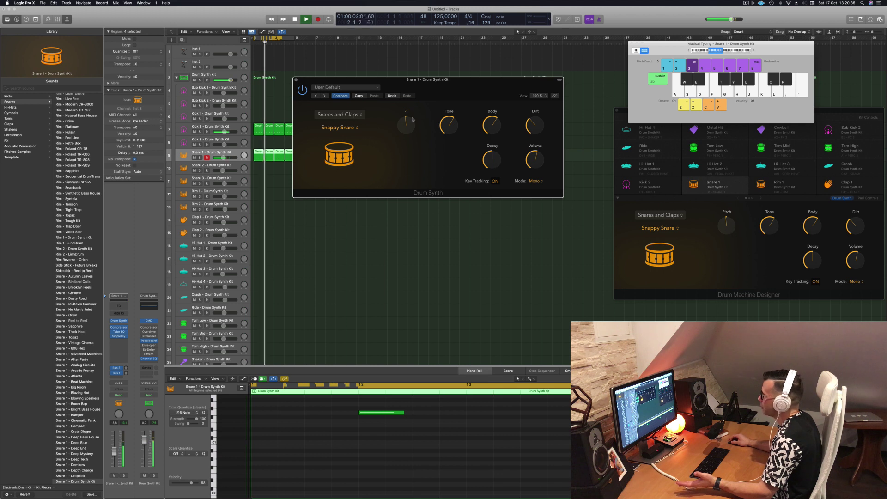
drag(412, 119, 413, 118)
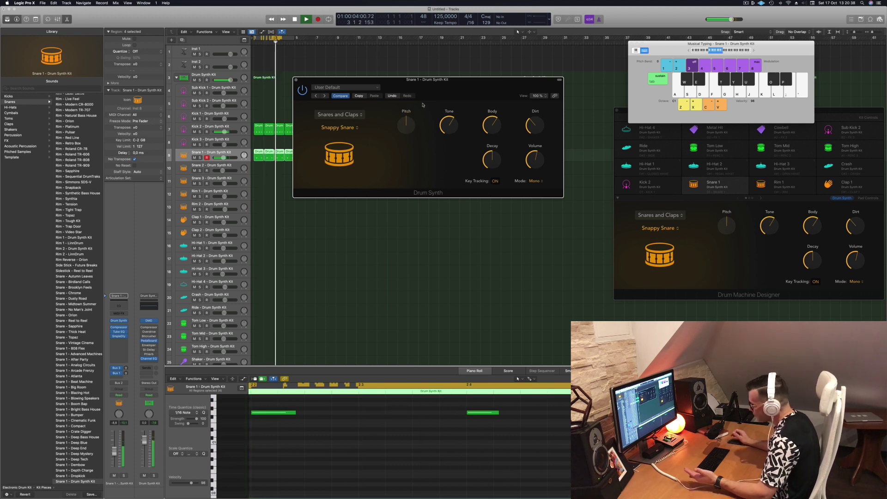
drag(456, 84, 504, 114)
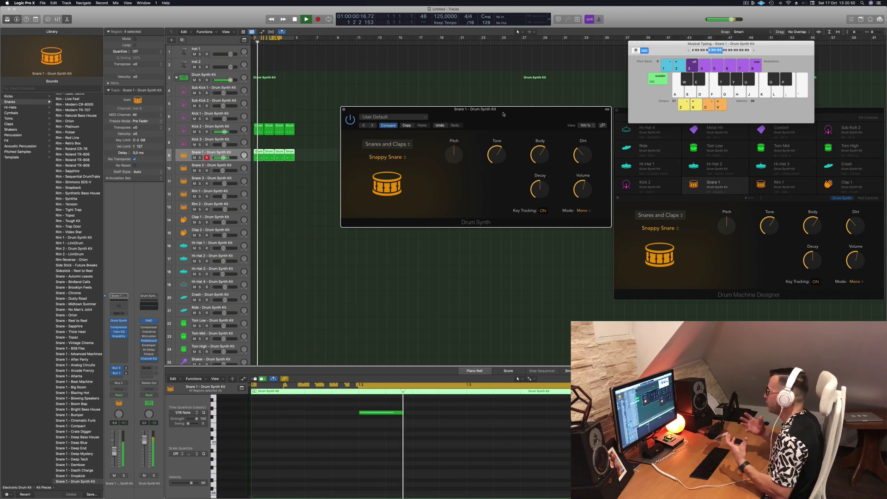
drag(503, 114, 456, 108)
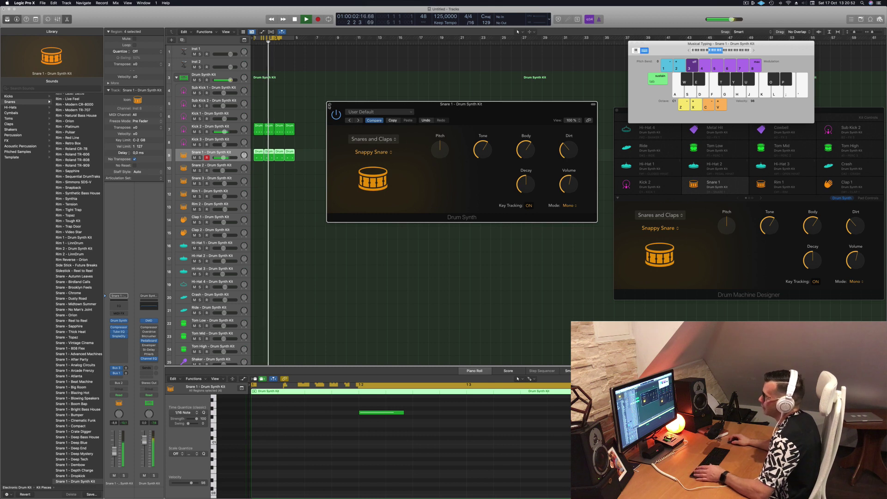
Step: Close the snare's plug-in window and slightly lower the Snare 1 track's volume during playback
click(330, 106)
click(248, 149)
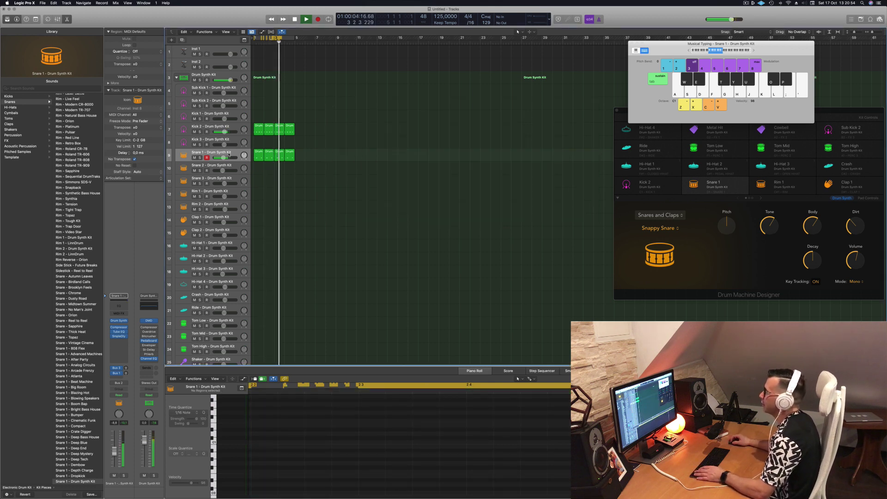
click(229, 153)
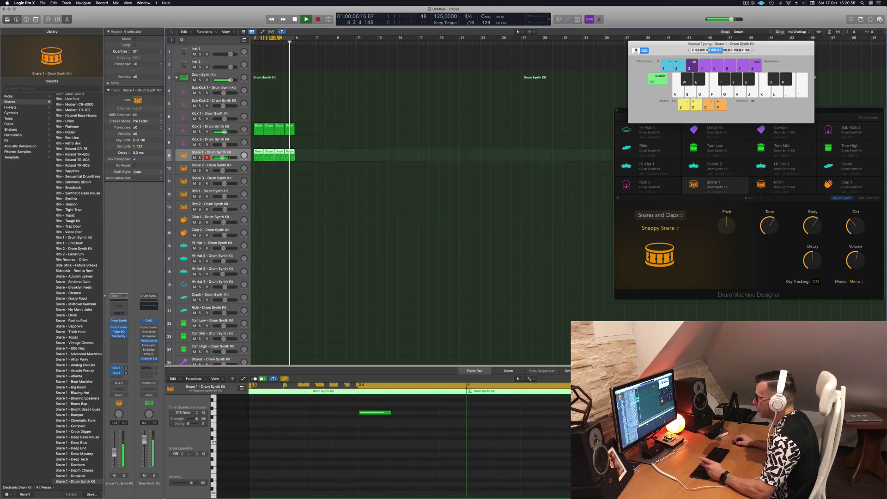
click(331, 221)
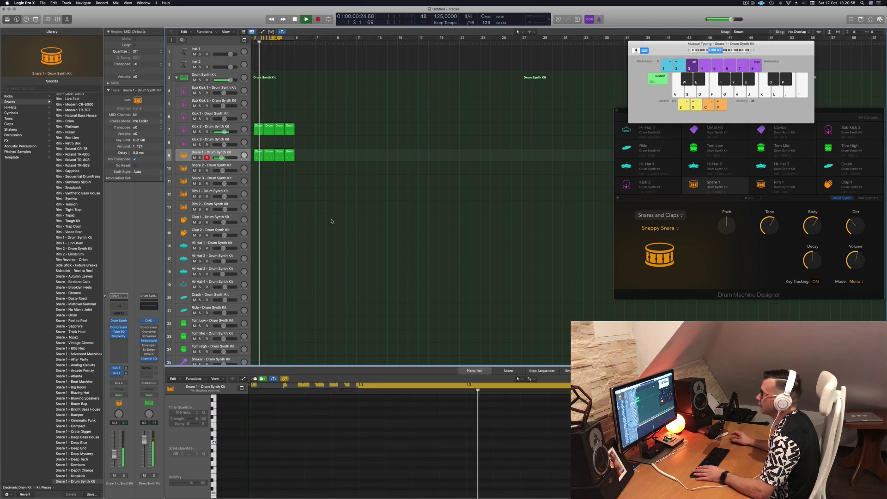
Step: Copy the first Kick 2 region to bar 1 of the Clap 2 track and play it with the beat
click(258, 130)
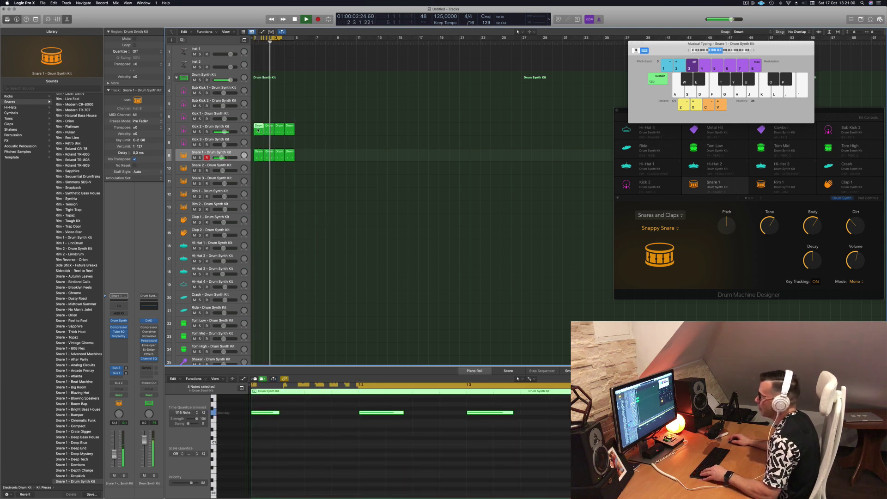
drag(258, 129, 252, 220)
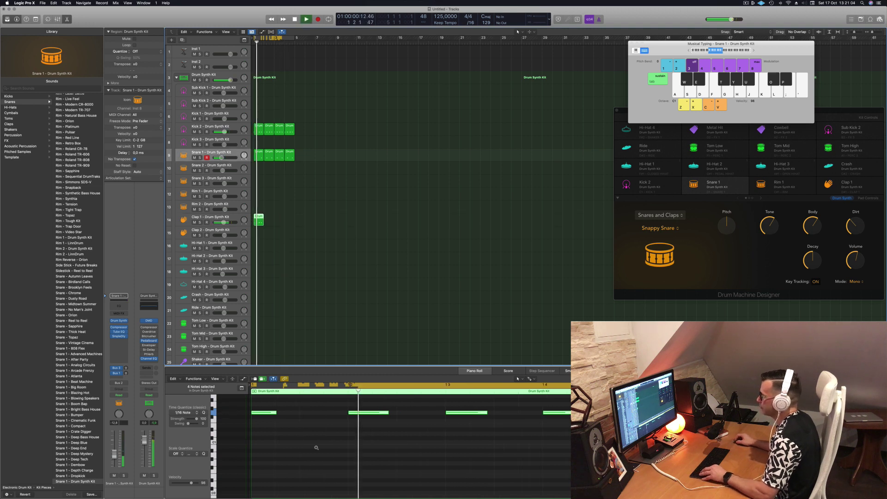
key(space)
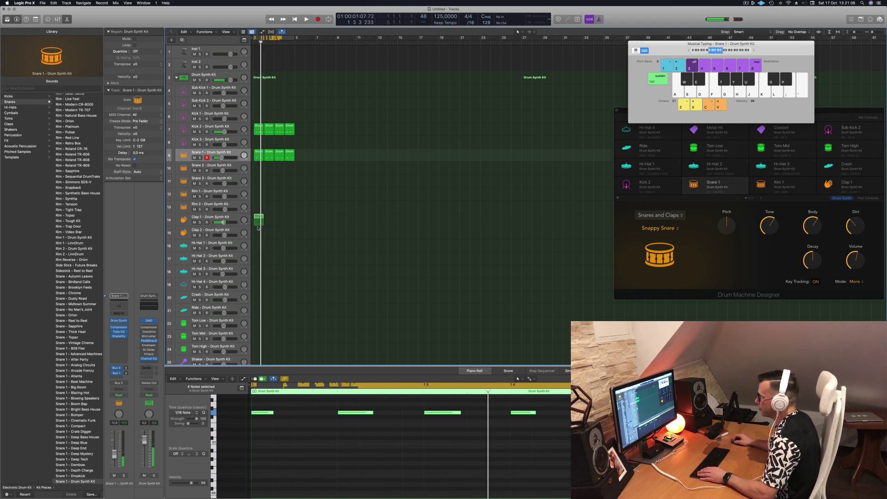
drag(258, 228, 258, 233)
scroll(305, 460, up, 3)
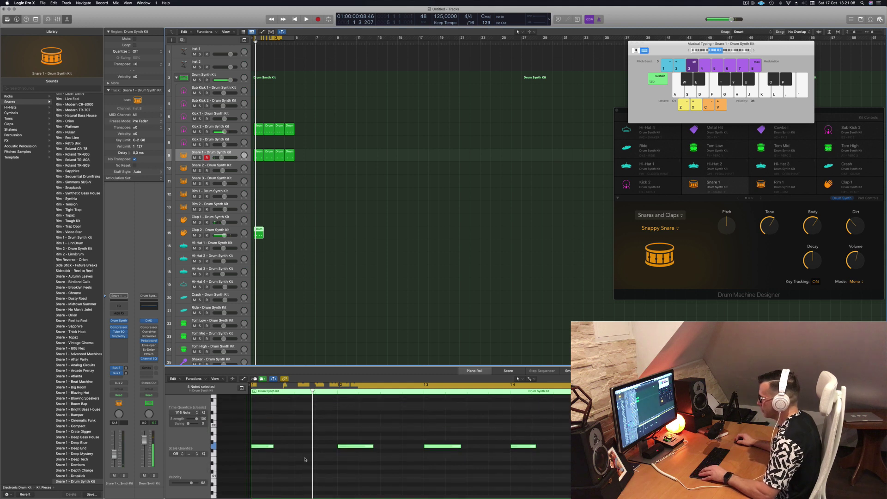
key(Tab)
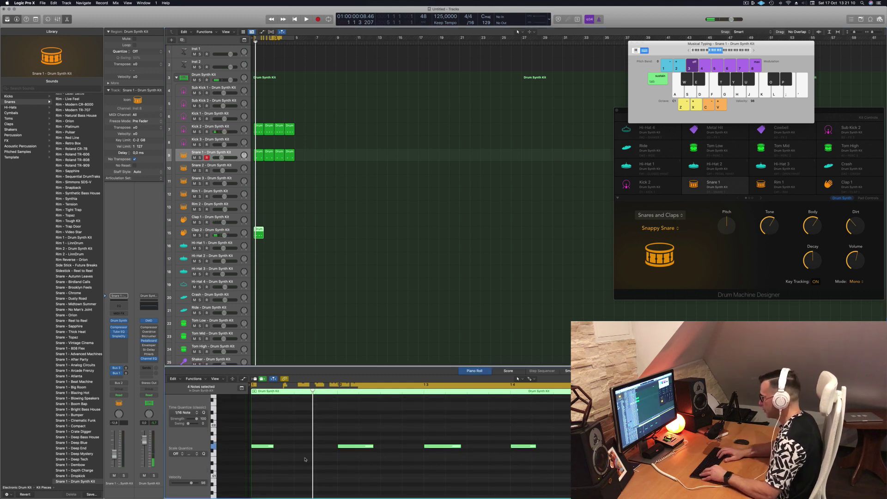
scroll(305, 460, down, 5)
scroll(305, 459, up, 5)
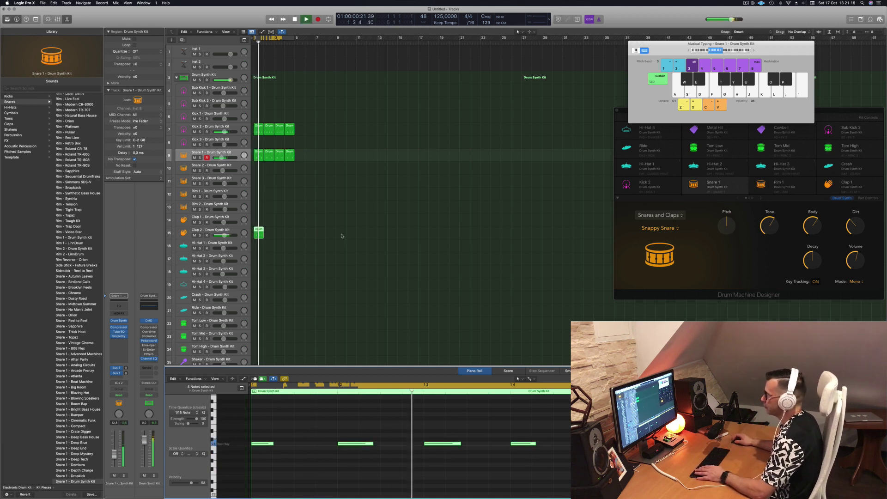
Step: Repeat the Clap 2 region to fill the first four bars and lower the track's volume while playing the beat
drag(260, 230, 277, 232)
key(space)
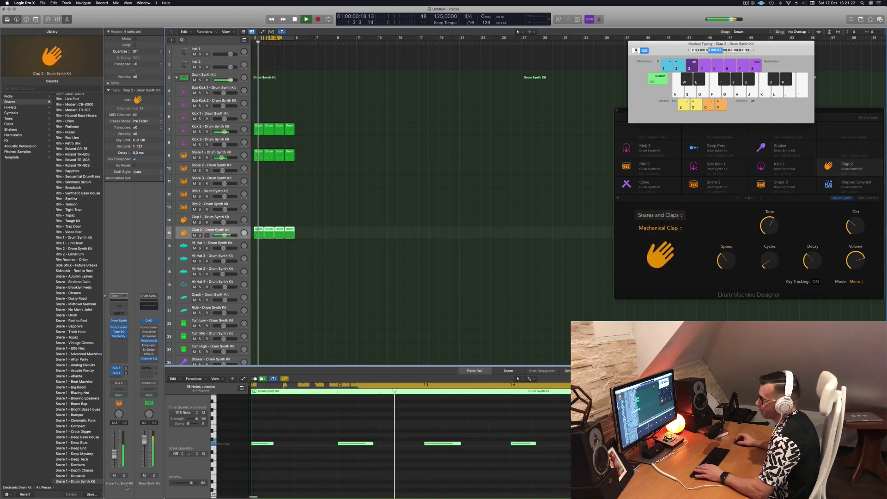
key(space)
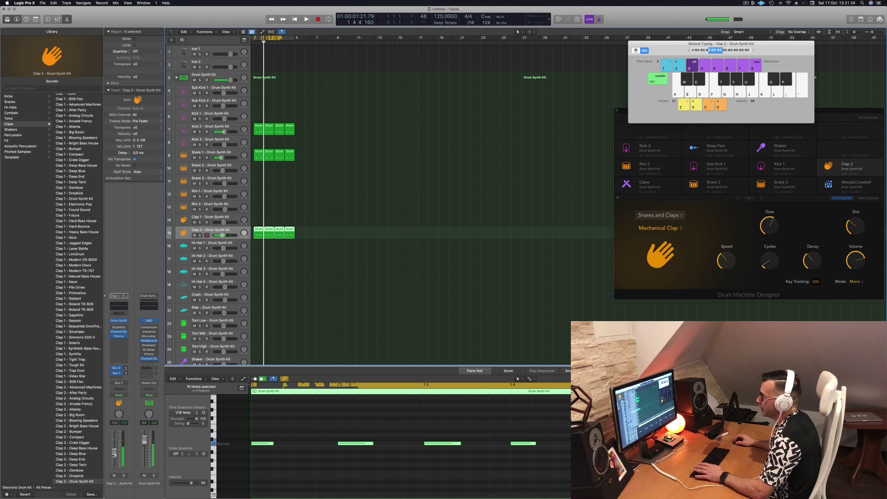
key(space)
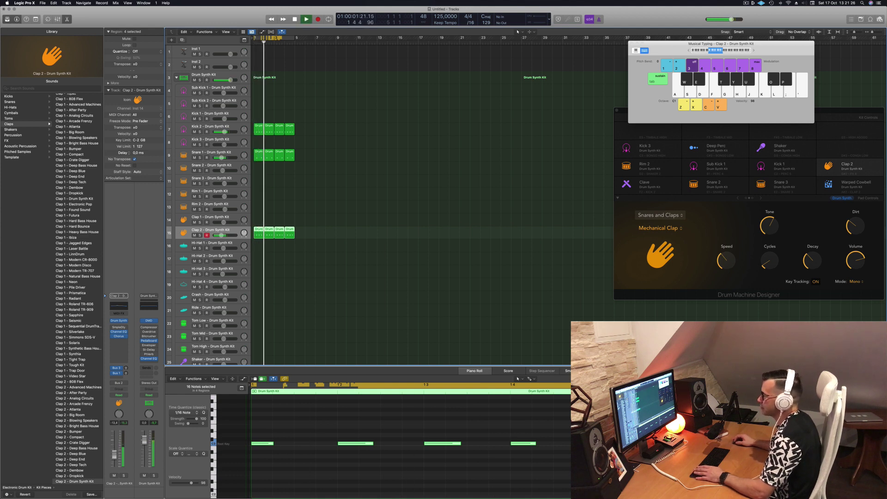
key(space)
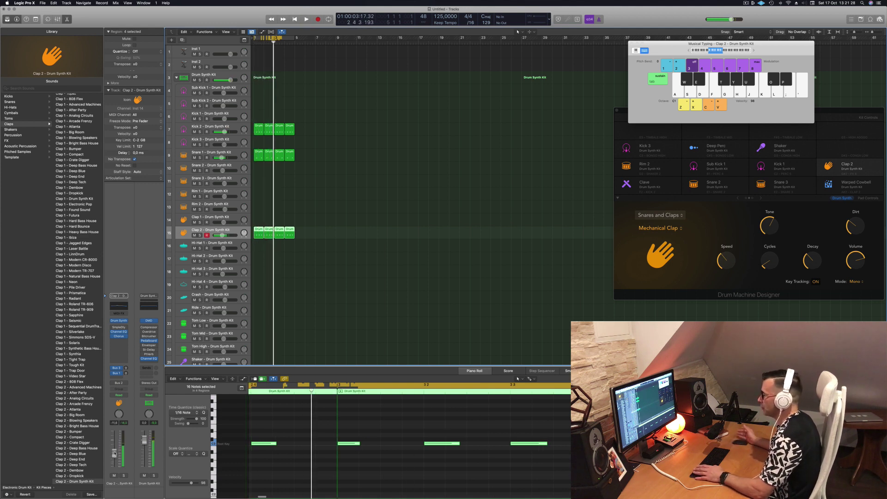
key(space)
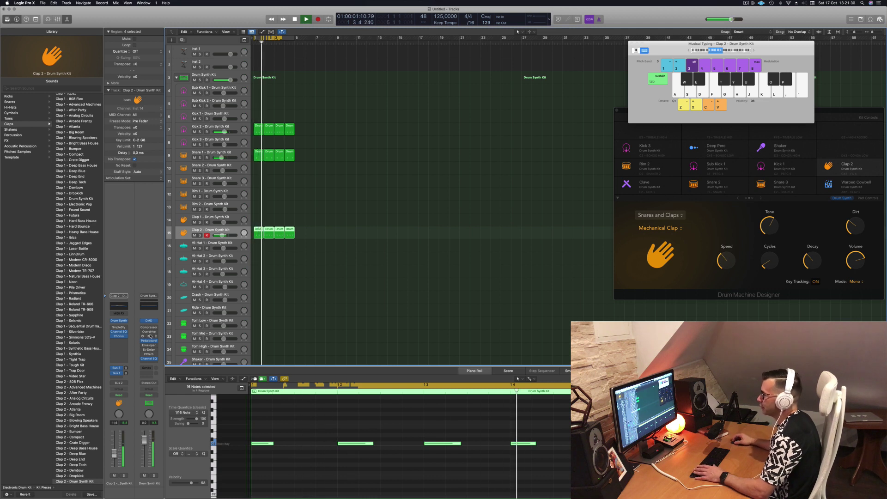
Step: Change the Clap 2 Drum Synth sound from Mechanical Clap to Human Clap and raise its Decay to about 64%
click(124, 321)
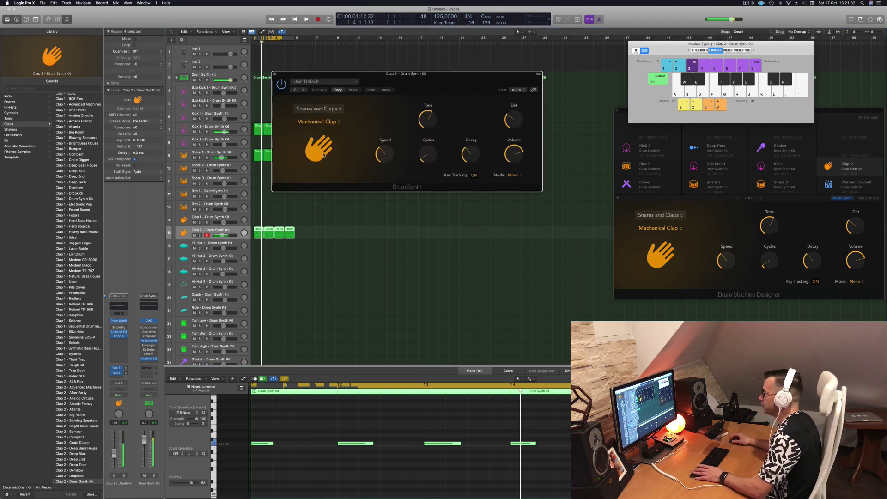
click(331, 122)
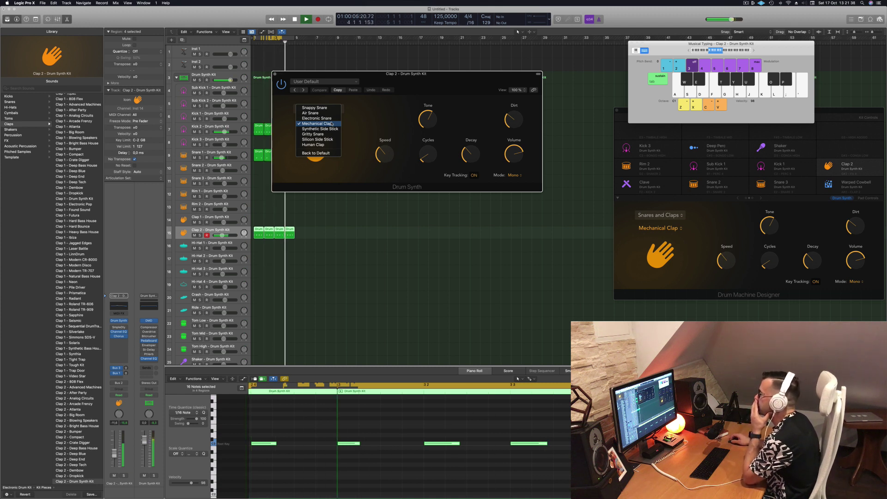
click(313, 144)
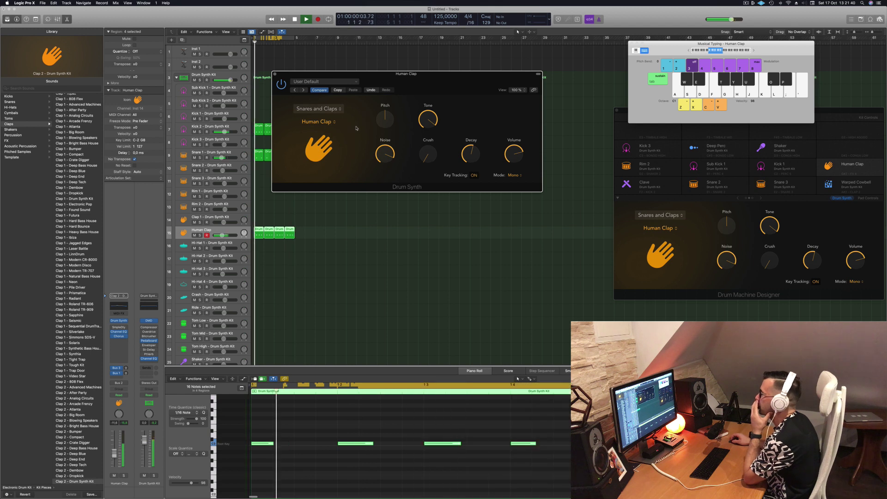
click(468, 159)
drag(468, 159, 474, 137)
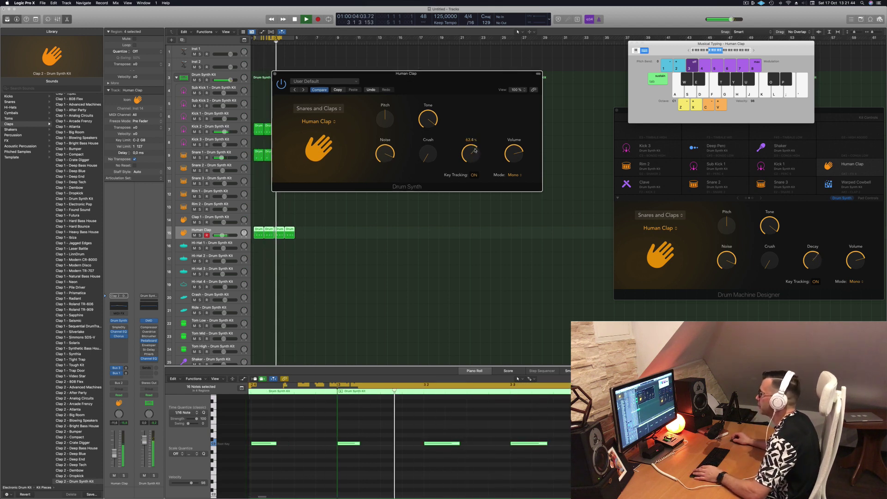
Step: Try the Human Clap's Crush at about 46%, reset it, and close the plug-in window
drag(428, 152, 436, 141)
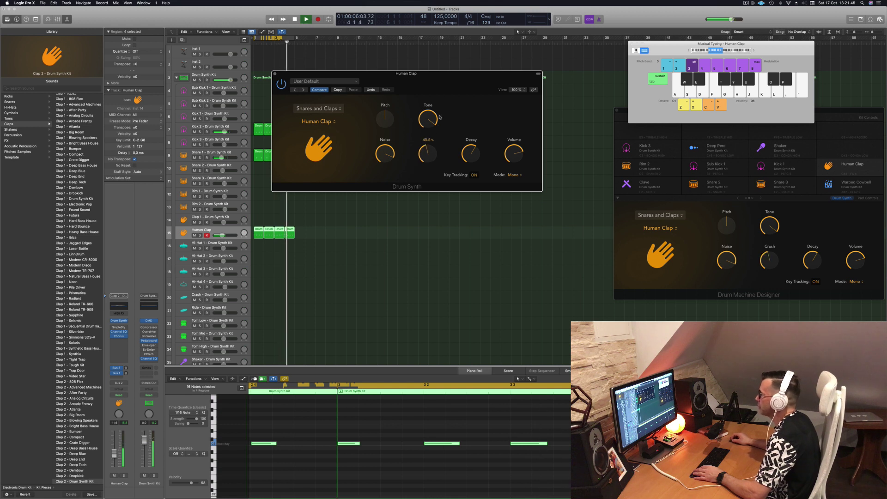
drag(478, 82, 496, 88)
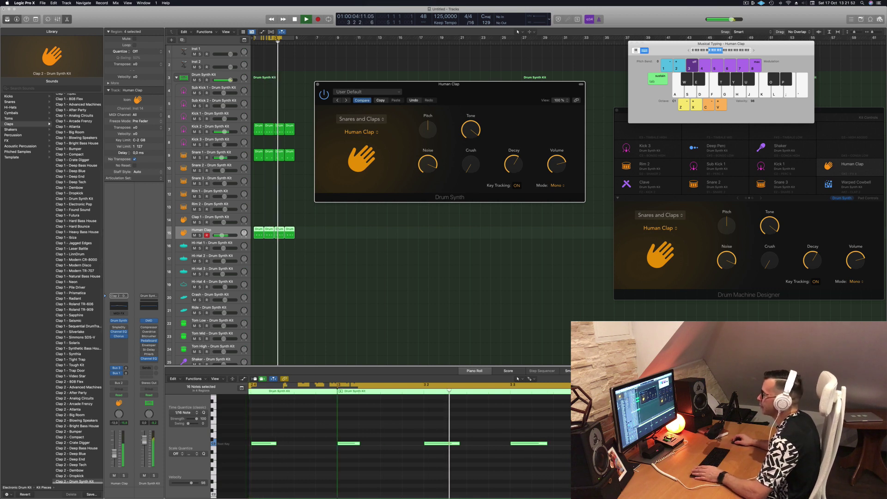
click(225, 230)
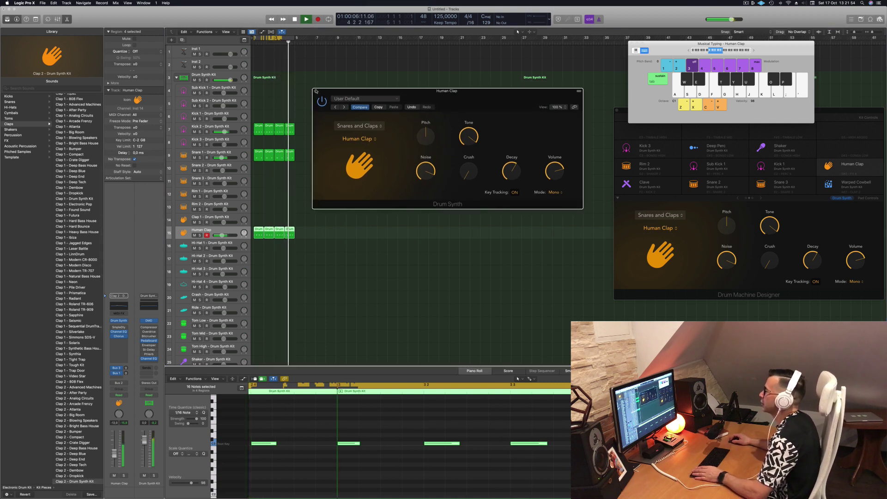
click(318, 84)
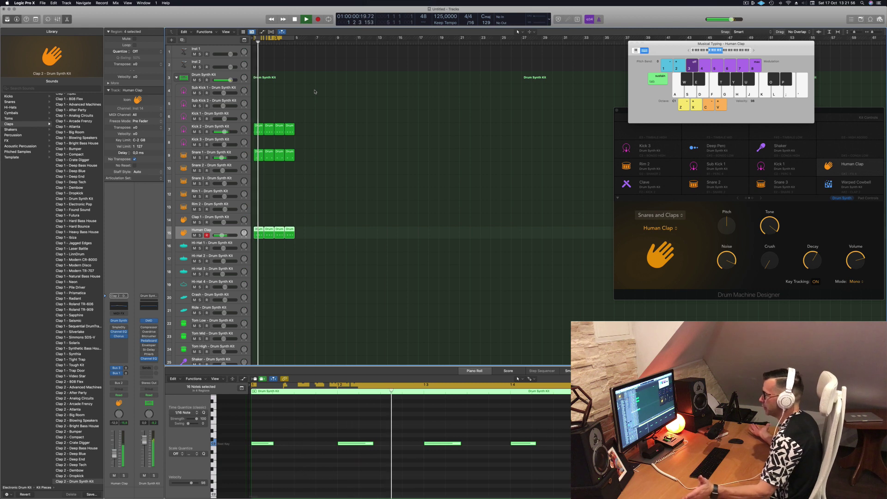
Step: Move the first Human Clap region to bar 1 of the Hi-Hat 1 track and fill the gap with a copy of the bar 2 clap region
click(307, 206)
scroll(308, 204, down, 3)
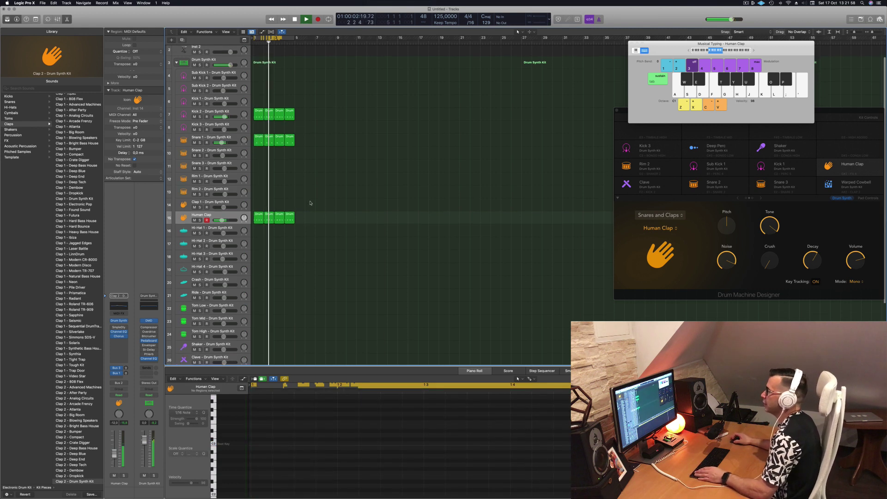
key(space)
click(257, 215)
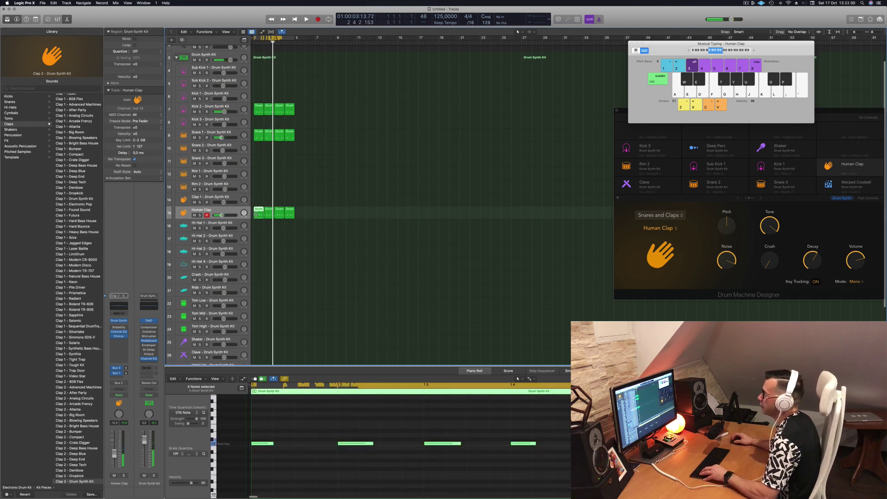
drag(257, 214, 258, 226)
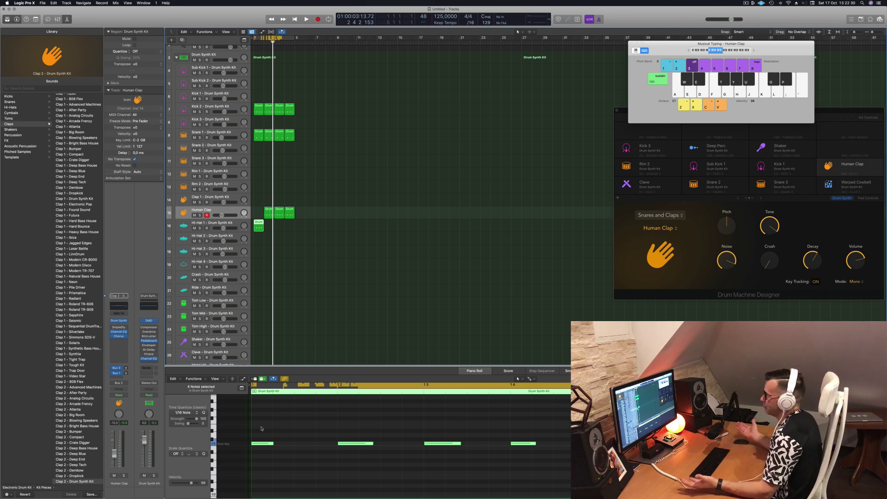
click(270, 212)
drag(270, 211, 256, 212)
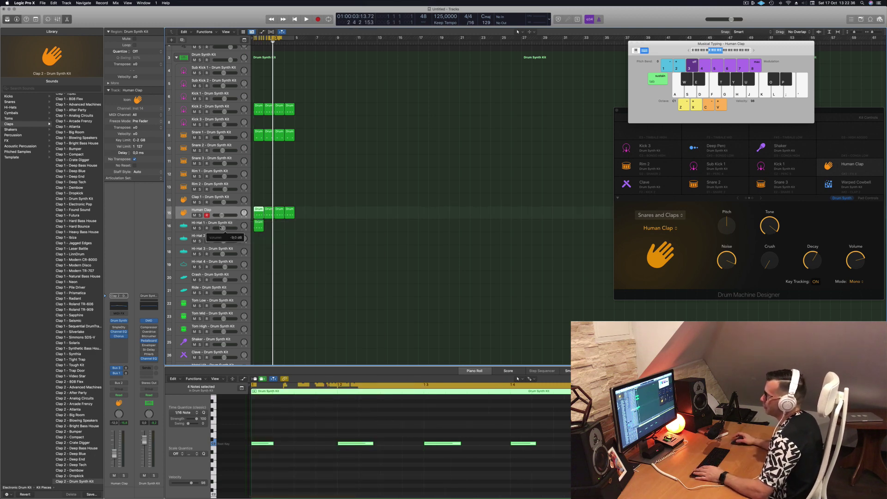
Step: Browse the Electronic Drum Kit patches in the Library for the Drum Synth Kit track
click(209, 223)
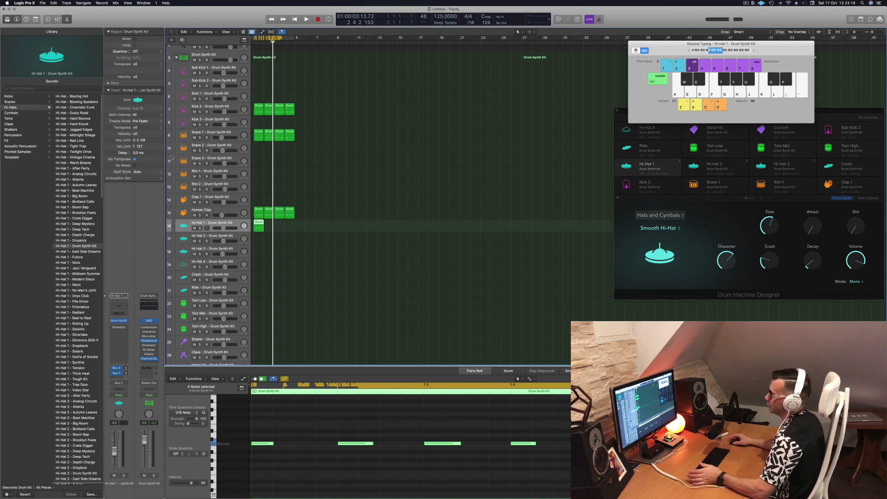
click(217, 55)
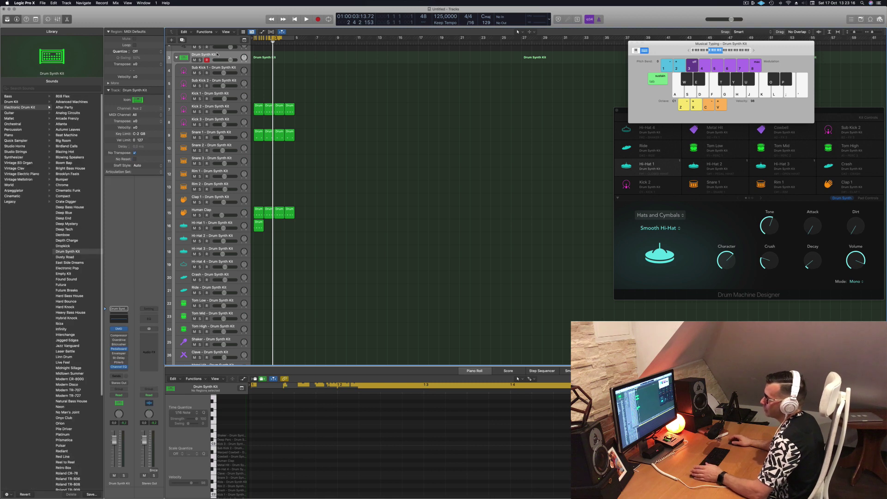
scroll(74, 324, down, 5)
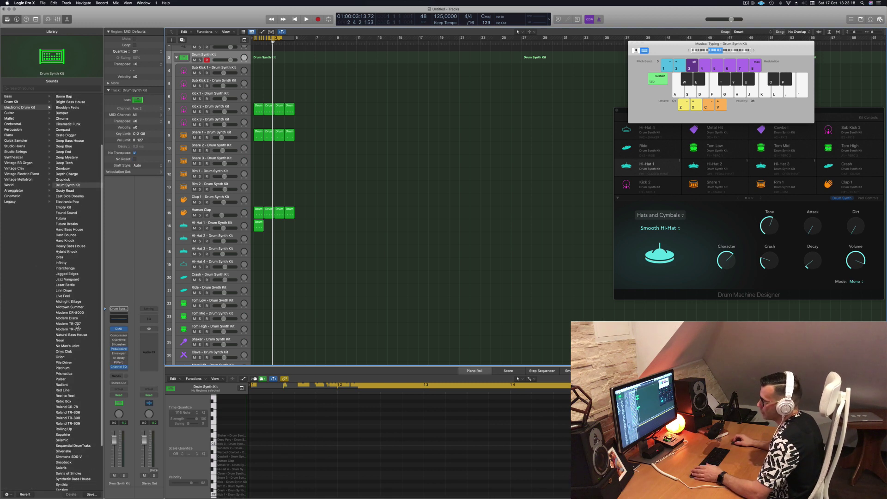
scroll(83, 330, down, 5)
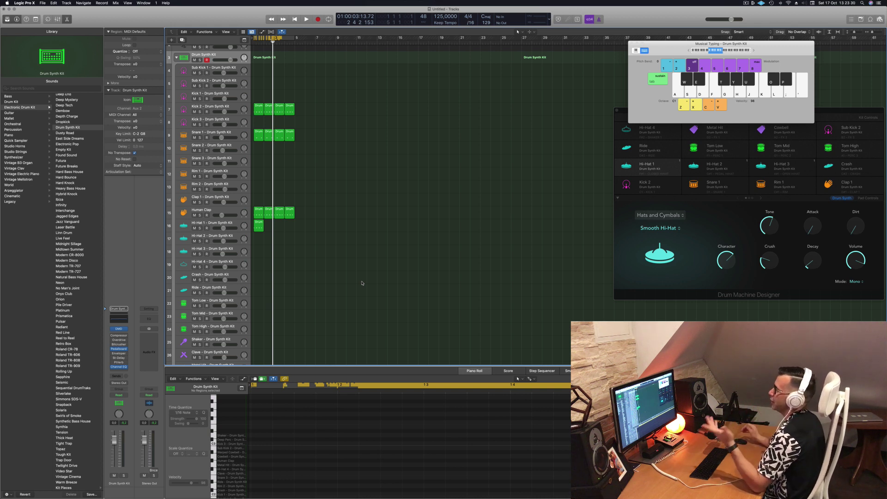
scroll(349, 165, up, 2)
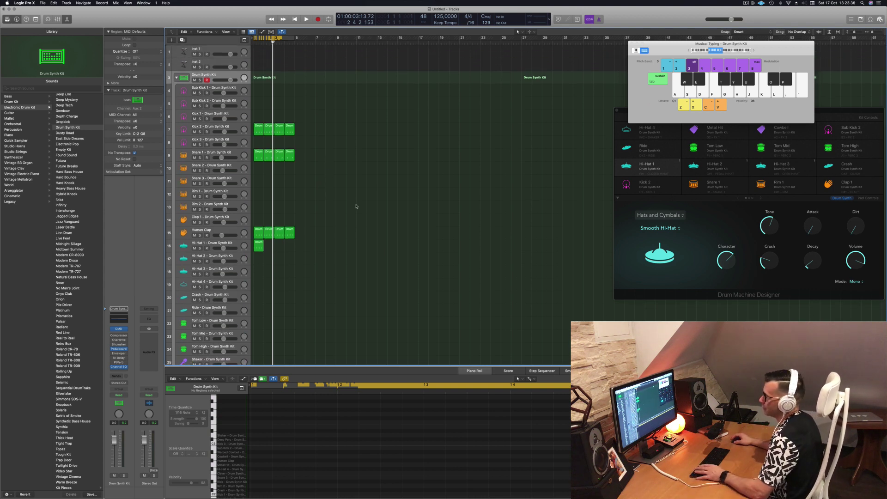
Step: Shift all four notes of the Hi-Hat 1 region forward by an eighth note so they fall on the off-beats
key(space)
key(space)
click(260, 247)
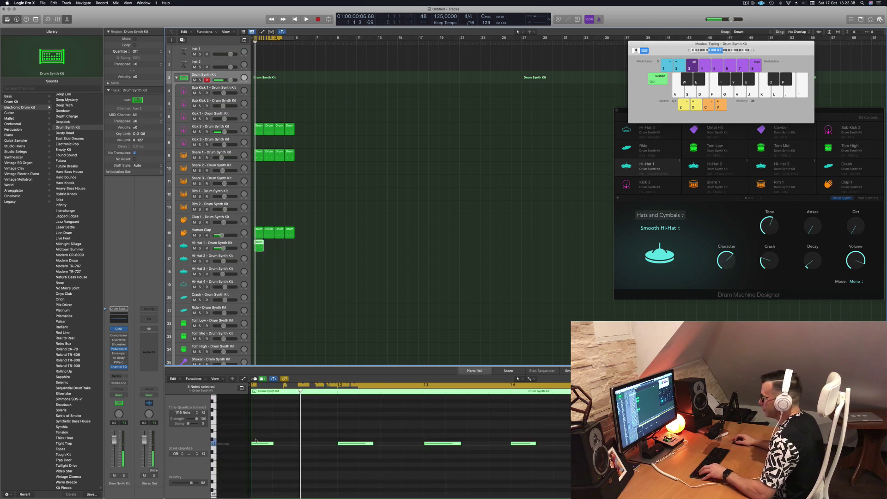
drag(257, 433, 552, 463)
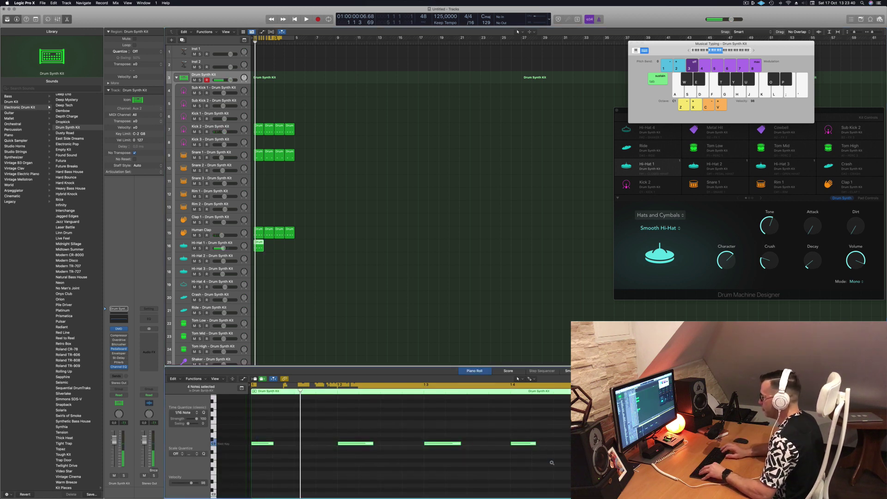
key(alt+Right)
key(alt+Right)
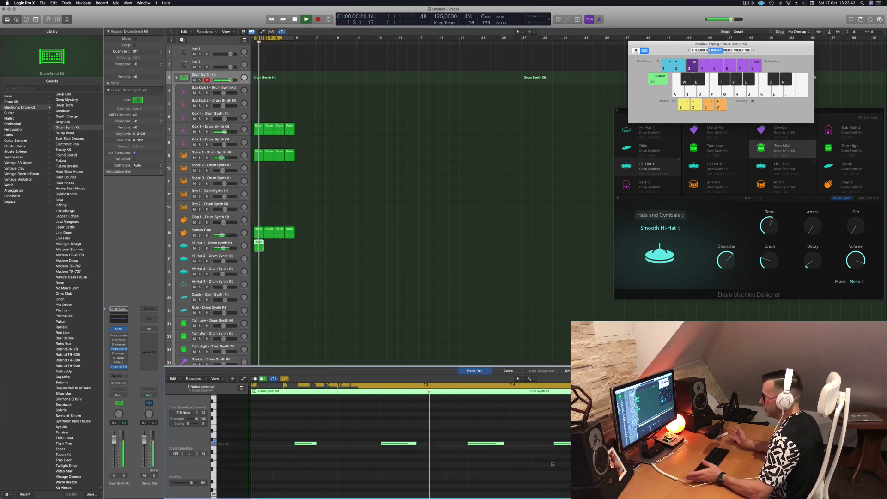
Step: Repeat the Hi-Hat 1 region to fill the first four bars and play the beat from the start
click(258, 244)
key(super+r)
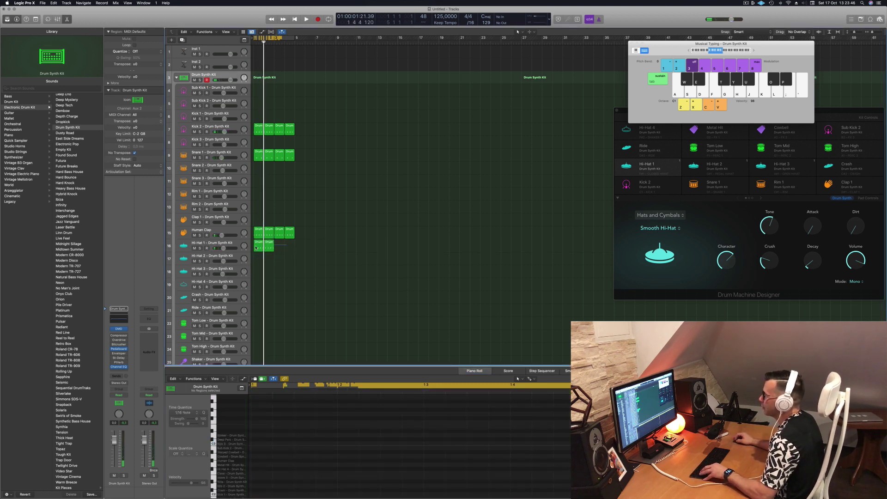
key(super+r)
key(space)
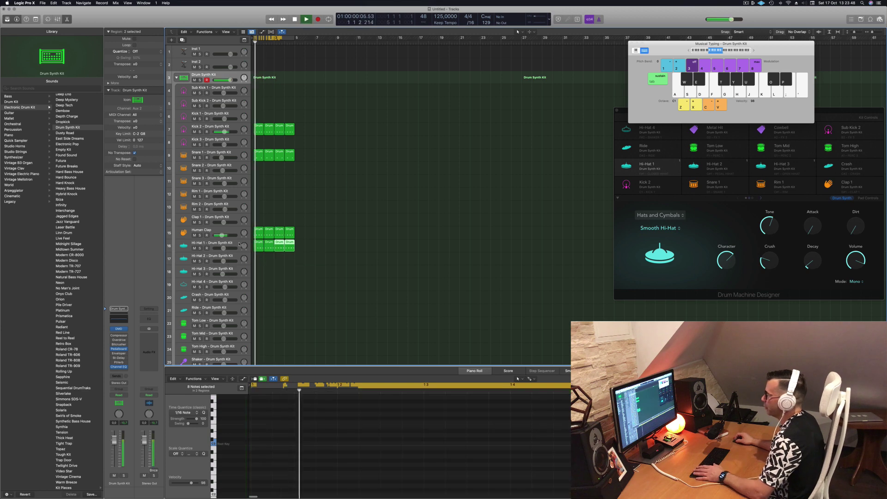
click(230, 244)
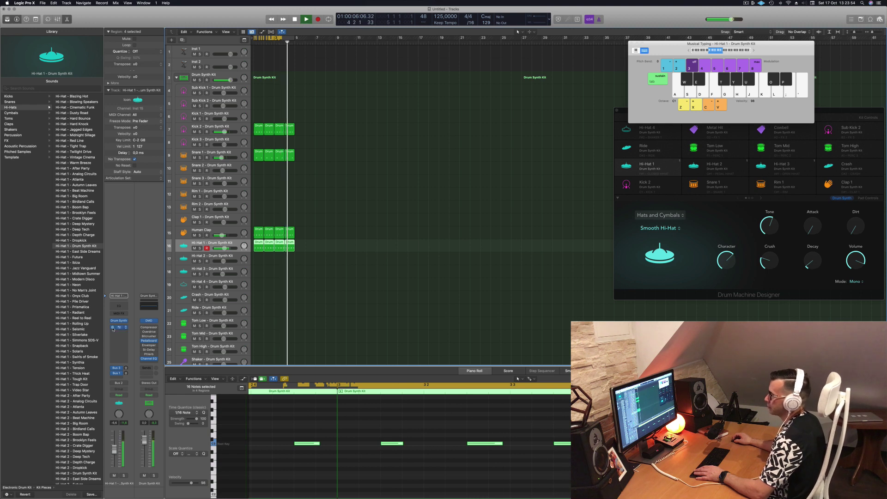
key(space)
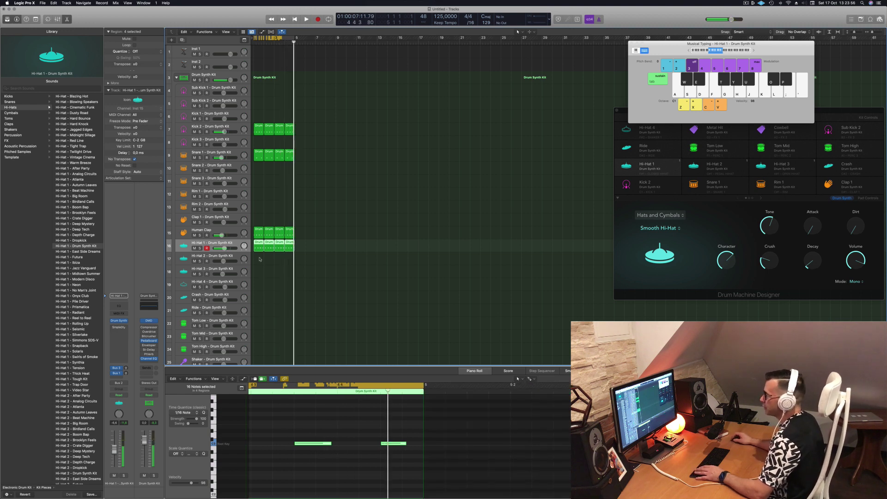
key(Return)
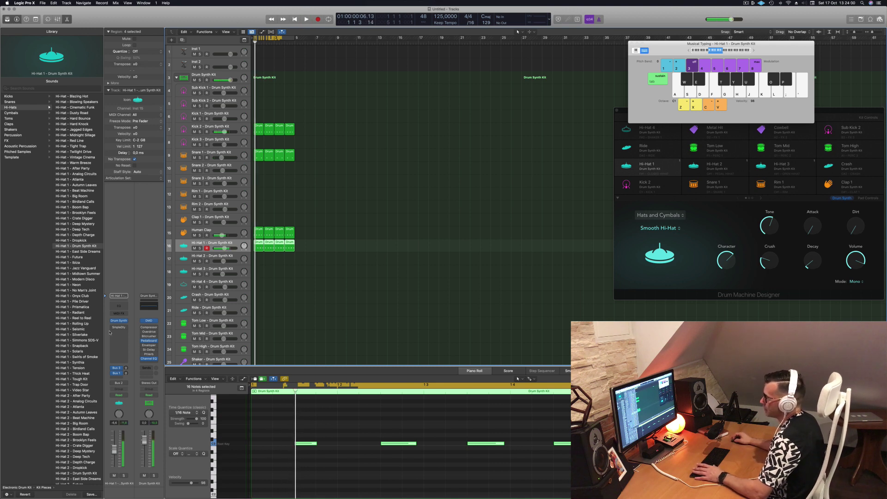
key(space)
Step: In the Hi-Hat 1 Drum Synth, raise the Decay, set Attack to about 35%, and try the Dirt control before resetting it
click(119, 320)
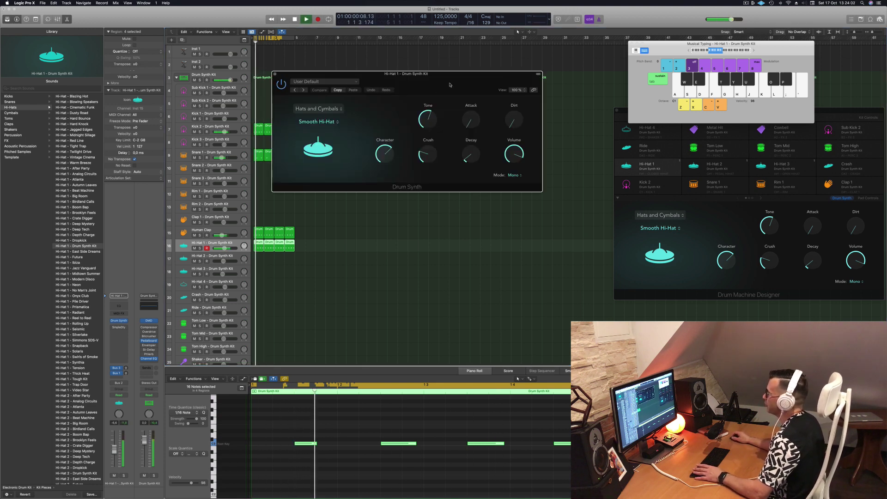
drag(352, 73, 291, 126)
mouse_move(410, 206)
mouse_down()
mouse_move(407, 189)
mouse_move(405, 208)
mouse_up()
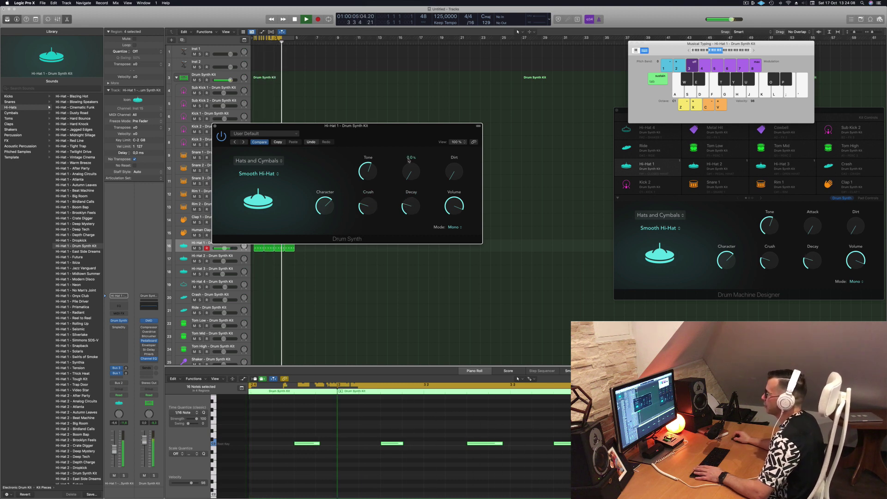
drag(410, 173, 409, 144)
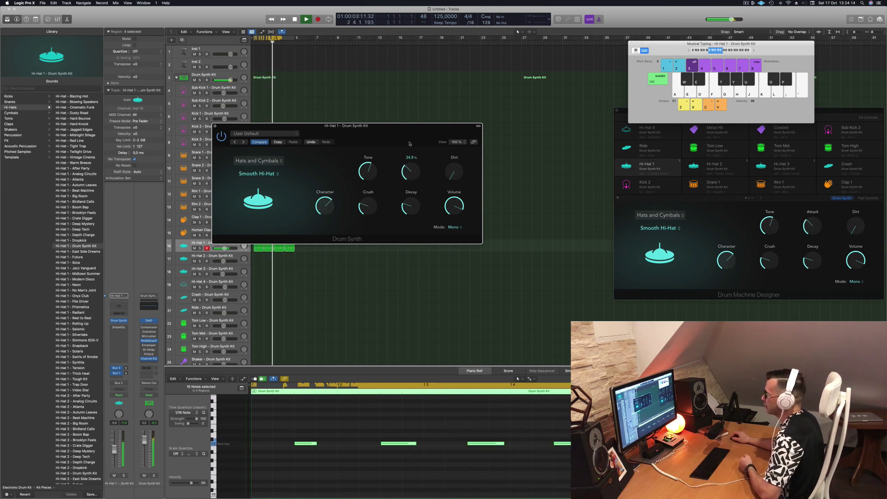
drag(455, 172, 456, 141)
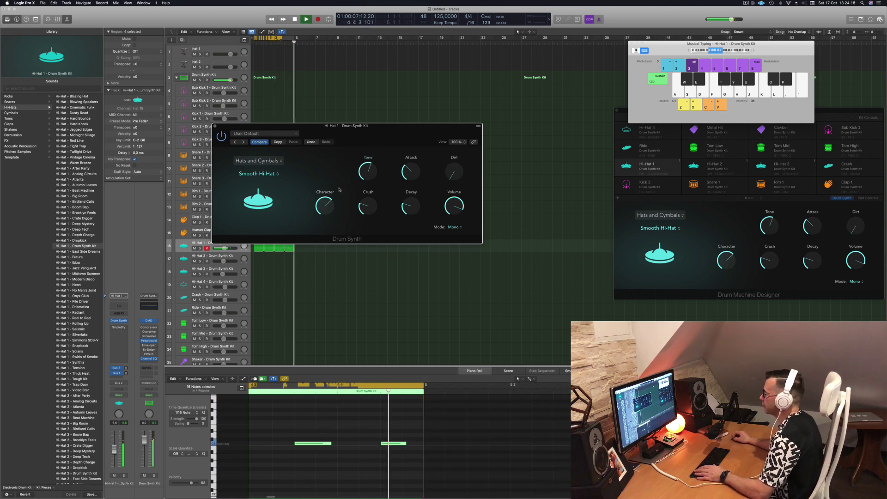
Step: Adjust the Smooth Hi-Hat's Character, set Crush to about 73% and Volume to -2 dB, and close the plug-in window
mouse_move(325, 202)
drag(325, 202, 328, 178)
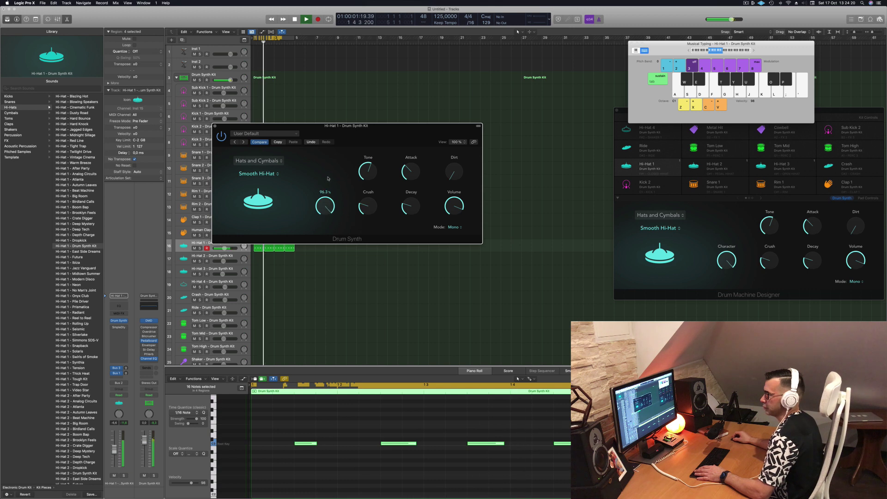
drag(328, 228, 371, 161)
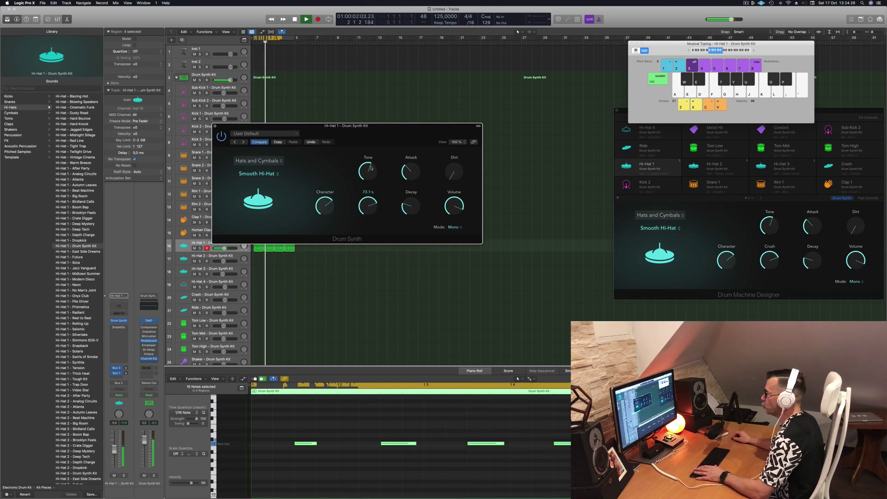
mouse_move(372, 168)
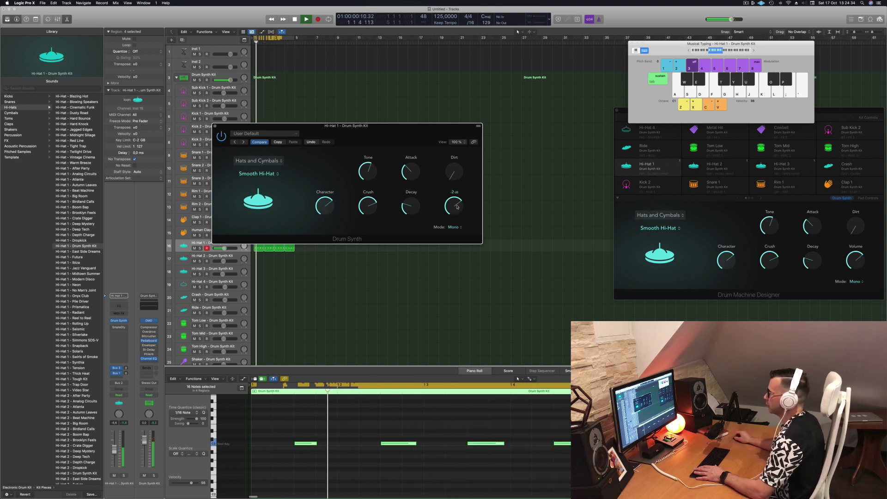
drag(372, 136, 400, 140)
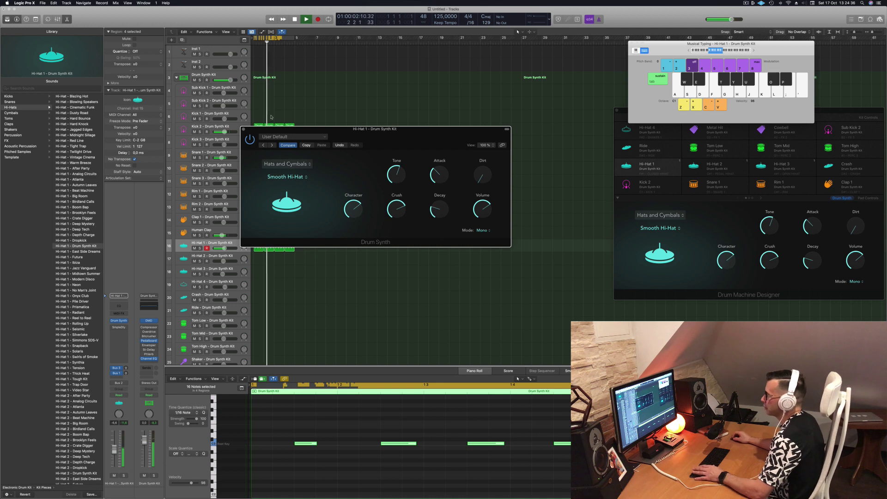
click(245, 130)
click(356, 227)
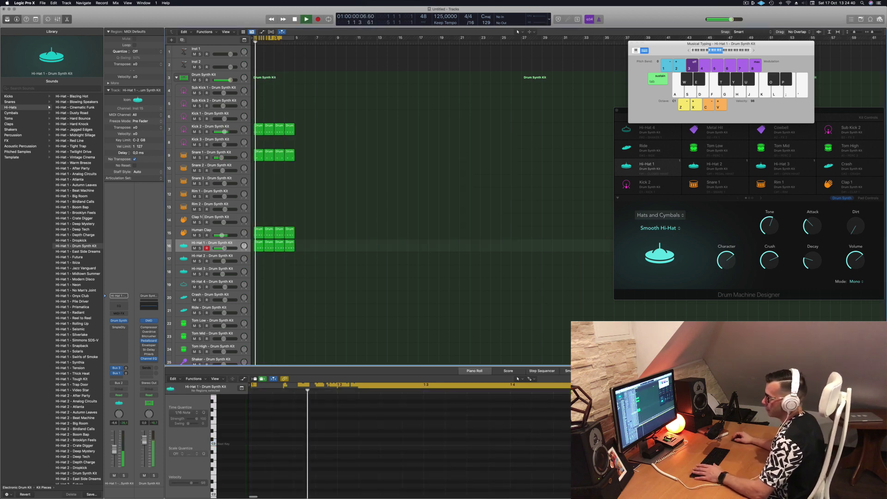
Step: Reopen the Hi-Hat 1 Drum Synth during playback, lower its Decay to about 19%, and close the window
key(space)
key(space)
click(118, 321)
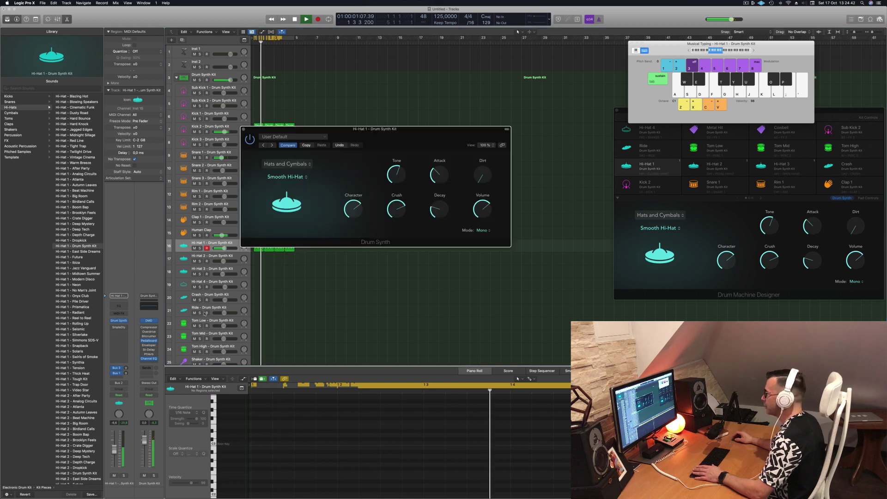
key(space)
key(space)
drag(440, 210, 440, 214)
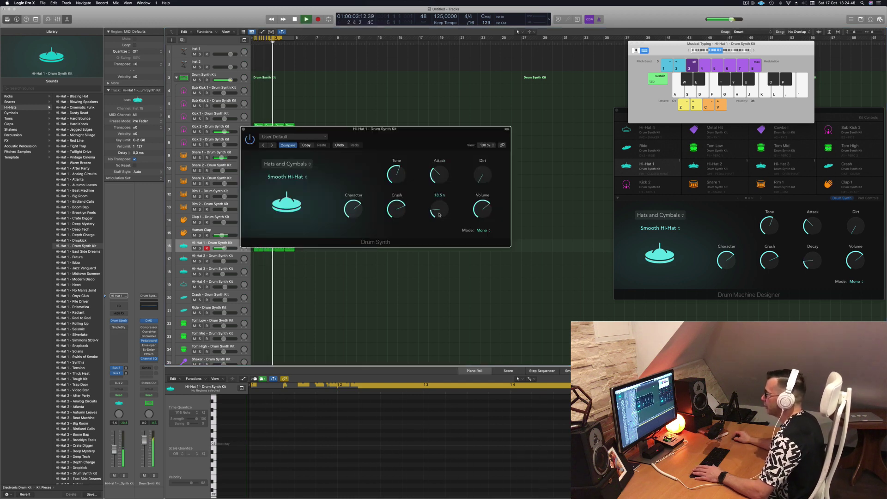
drag(244, 131, 288, 150)
click(288, 148)
Step: Move the first Hi-Hat 1 region to bar 1 of the Hi-Hat 4 track and refill its place with a copy of the bar 2 region
scroll(352, 270, down, 3)
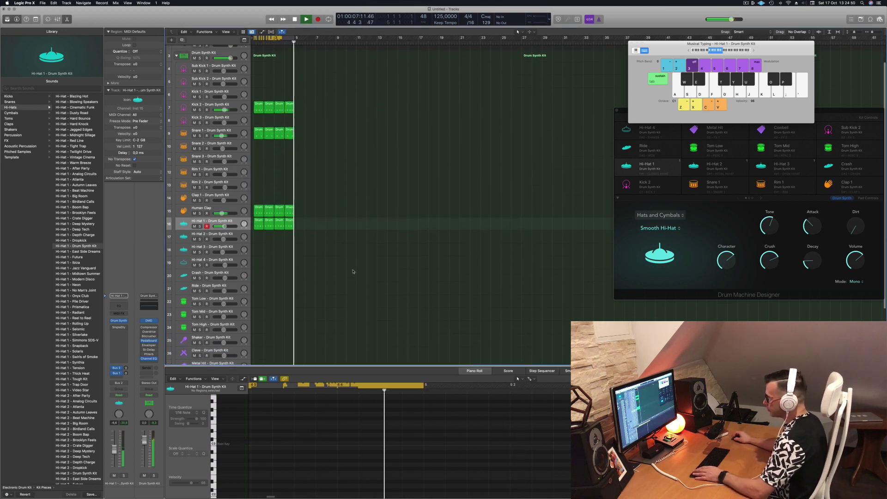
key(space)
drag(258, 211, 258, 250)
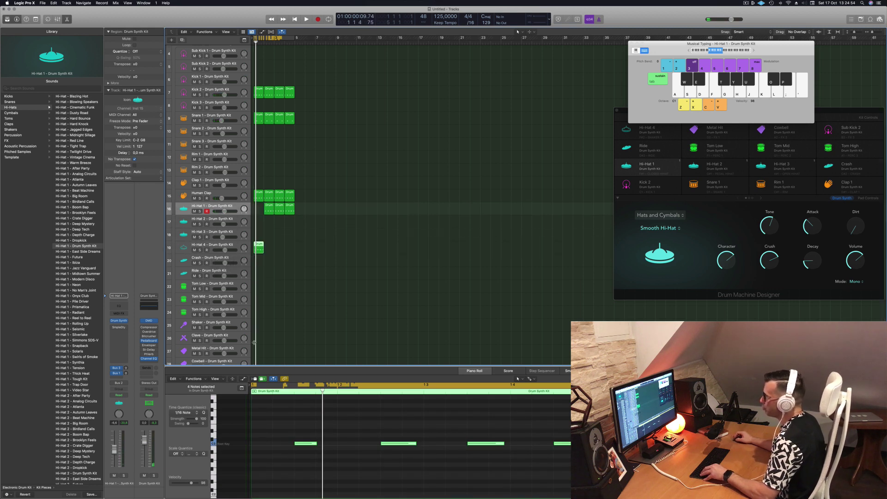
click(267, 206)
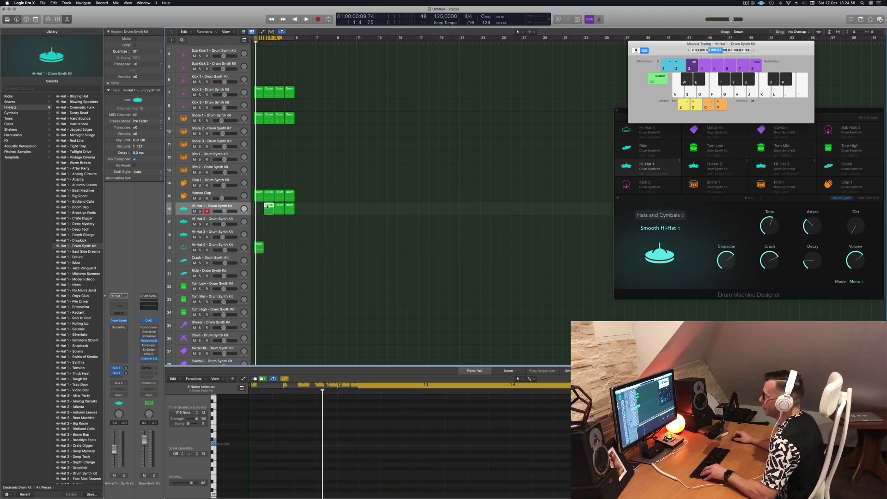
drag(257, 208, 257, 207)
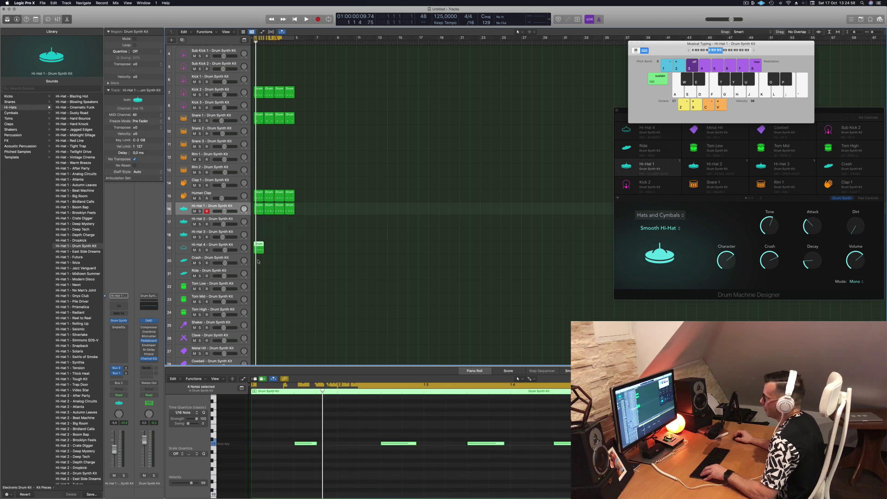
Step: Delete the first three notes of the Hi-Hat 4 region, keeping only the last one, and play the beat
drag(270, 413, 515, 467)
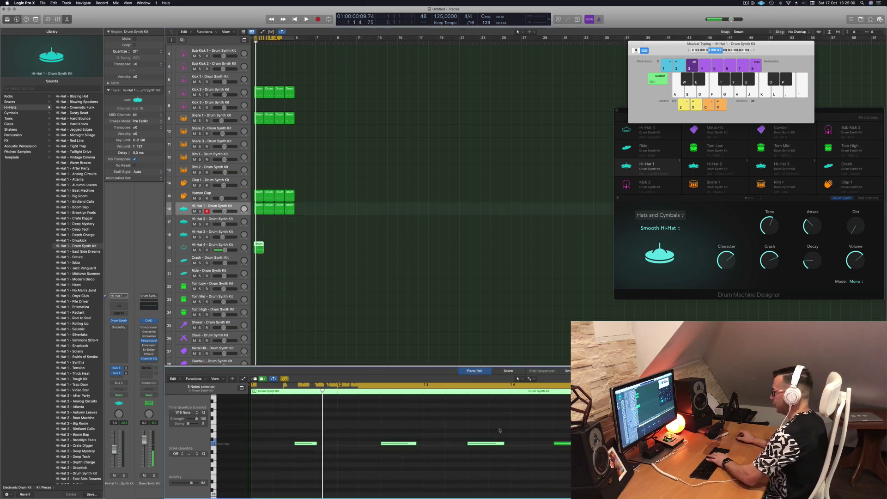
key(Delete)
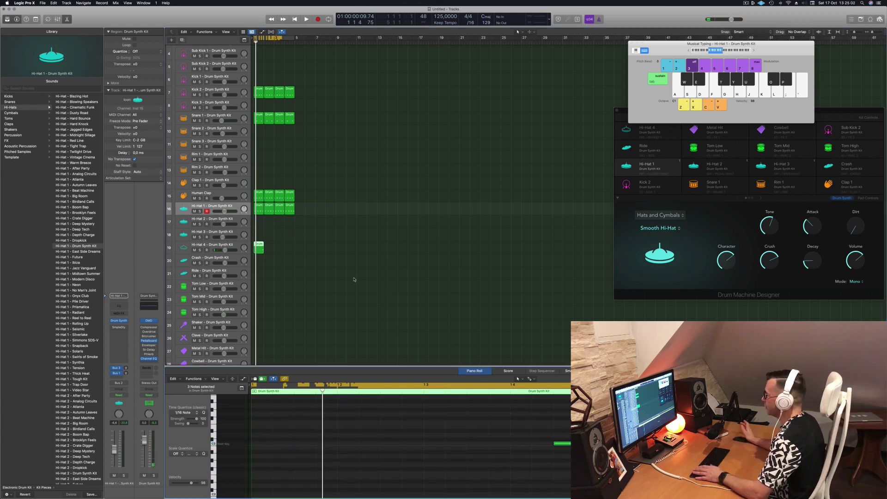
key(space)
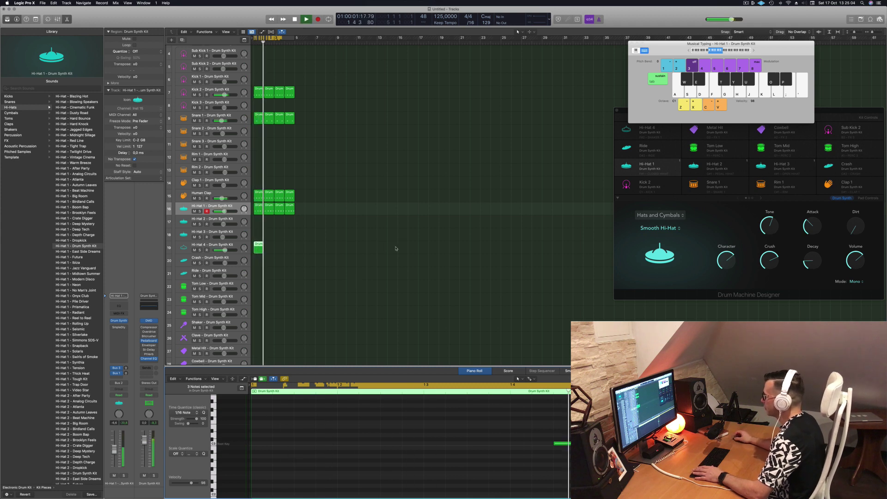
Step: Copy the Hi-Hat 4 region across bars 2 to 4, select its track and open its Drum Synth
drag(259, 248, 285, 247)
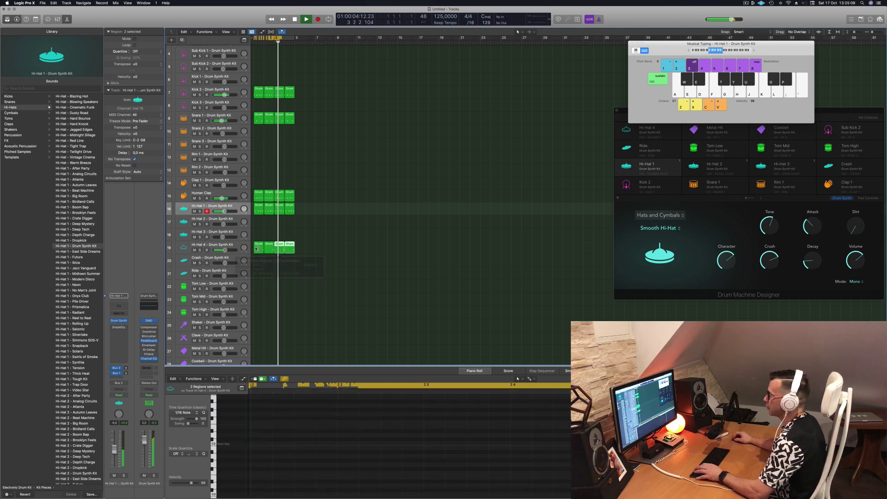
click(223, 246)
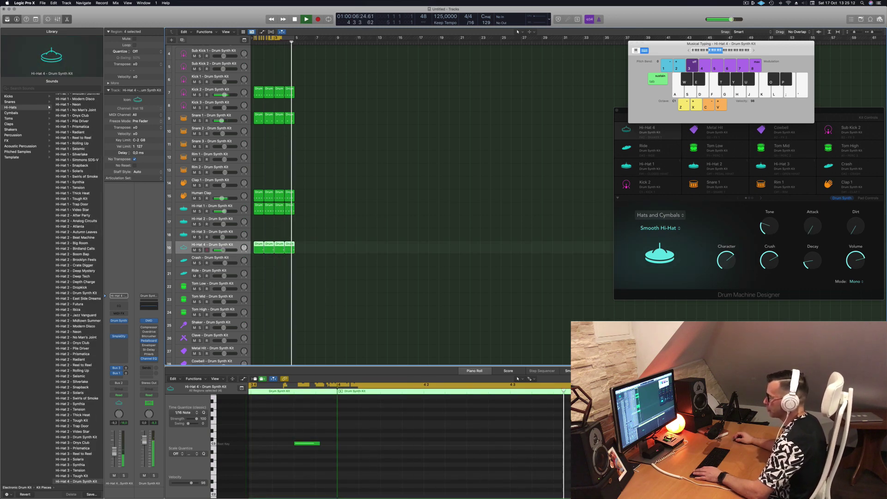
click(128, 321)
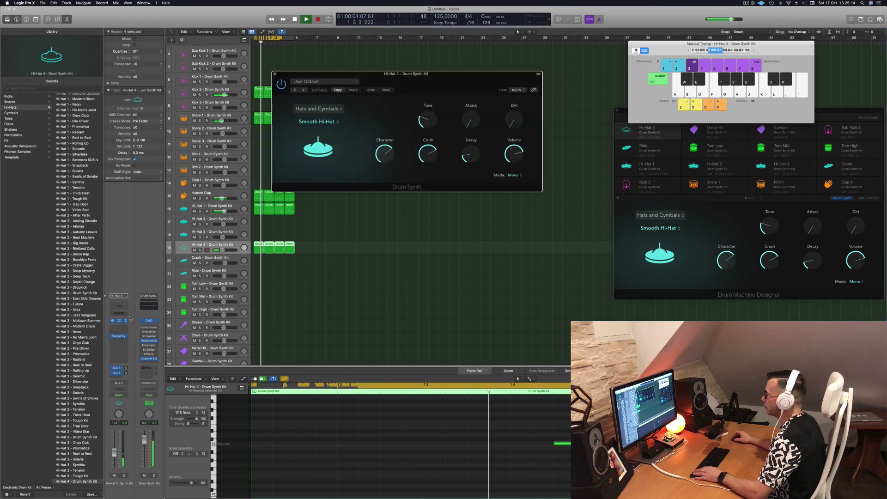
Step: Audition the Sharp Hi-Hat, Crash Cymbal and Bell Cymbal models in the Hi-Hat 4 Drum Synth, and return to Smooth Hi-Hat
click(337, 122)
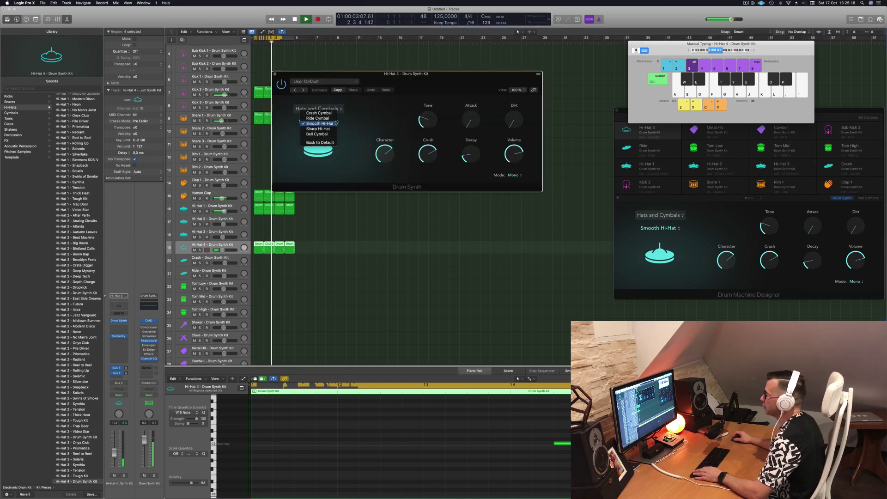
click(329, 129)
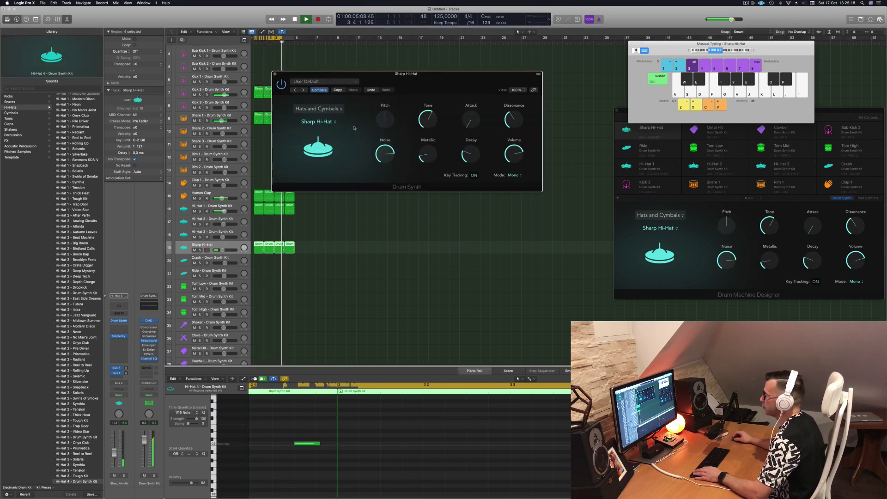
click(328, 121)
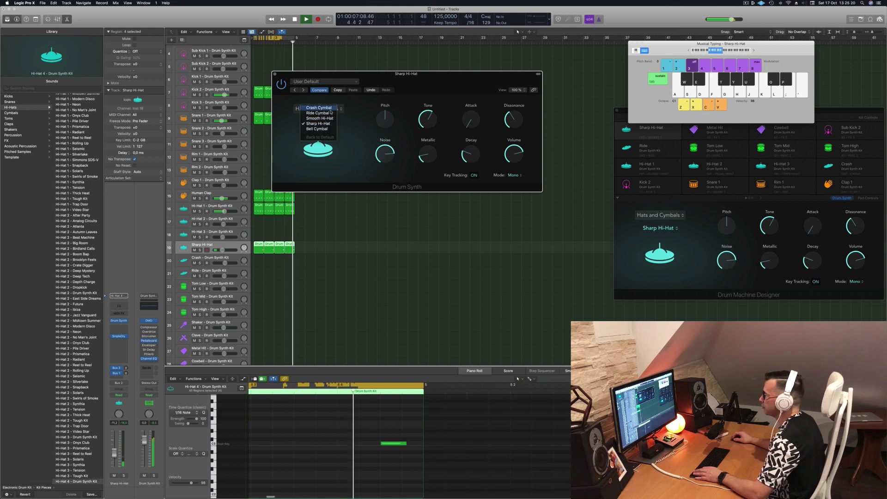
click(331, 108)
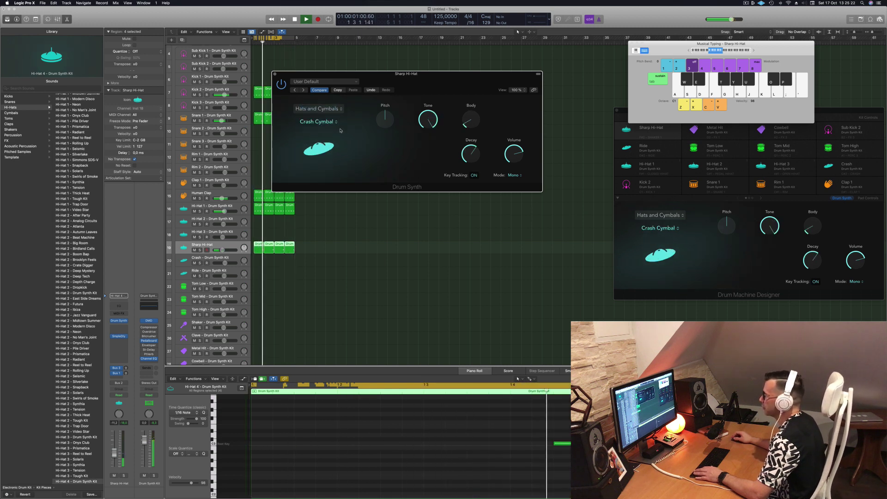
click(334, 124)
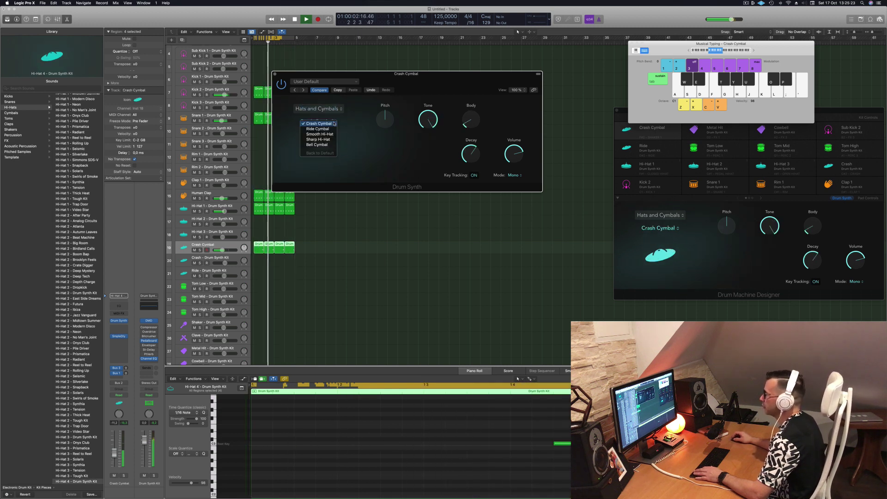
click(335, 143)
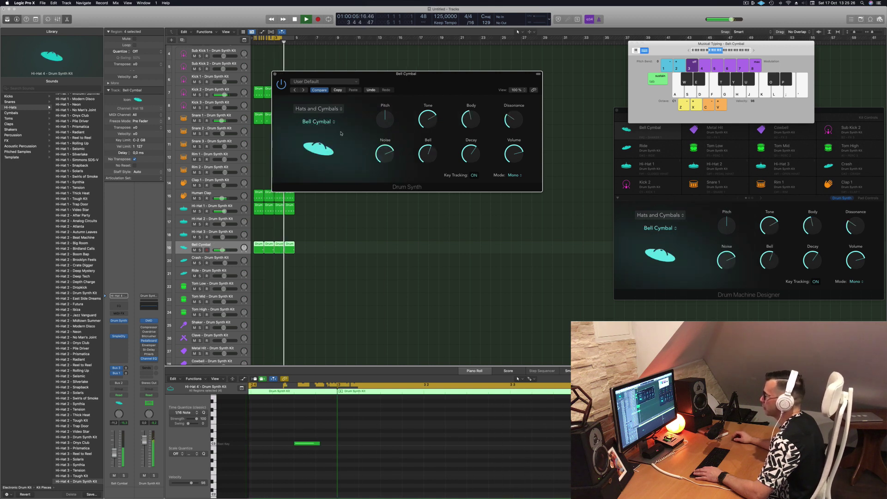
click(327, 122)
click(326, 120)
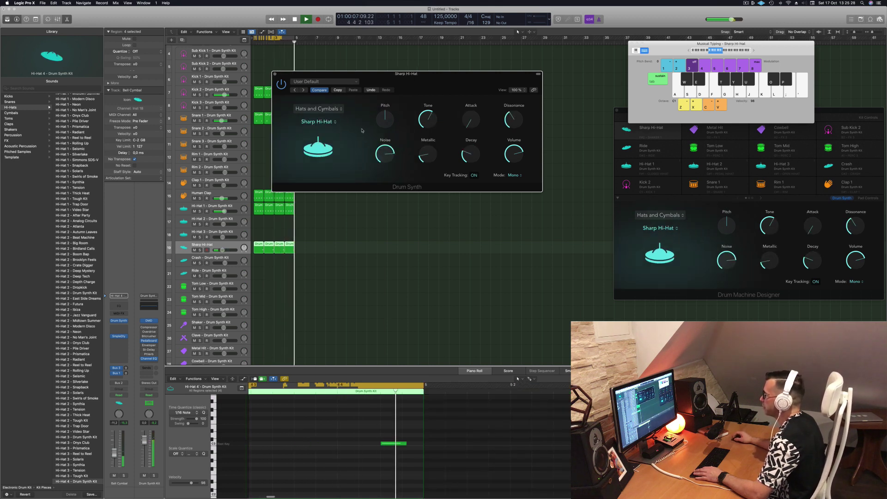
drag(384, 113, 340, 146)
click(273, 164)
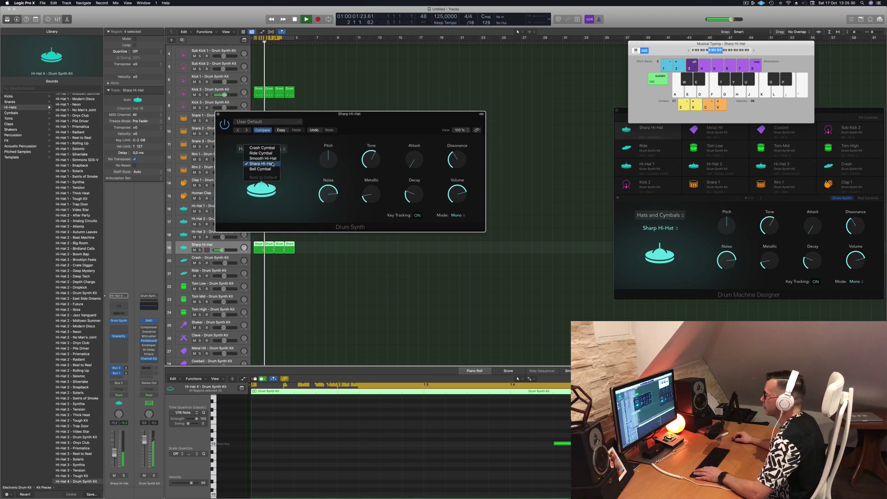
click(264, 158)
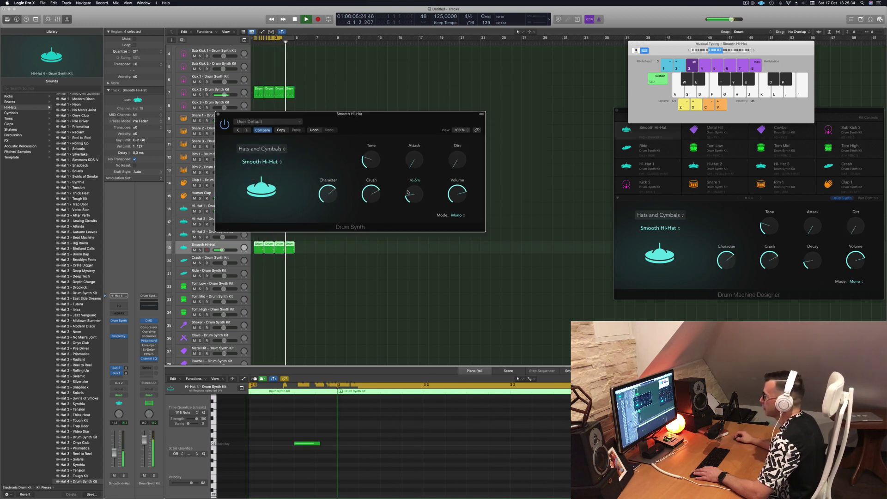
Step: Try the Smooth Hi-Hat's Decay at about 39%, lower it to 0% and close the plug-in window
drag(413, 183, 413, 194)
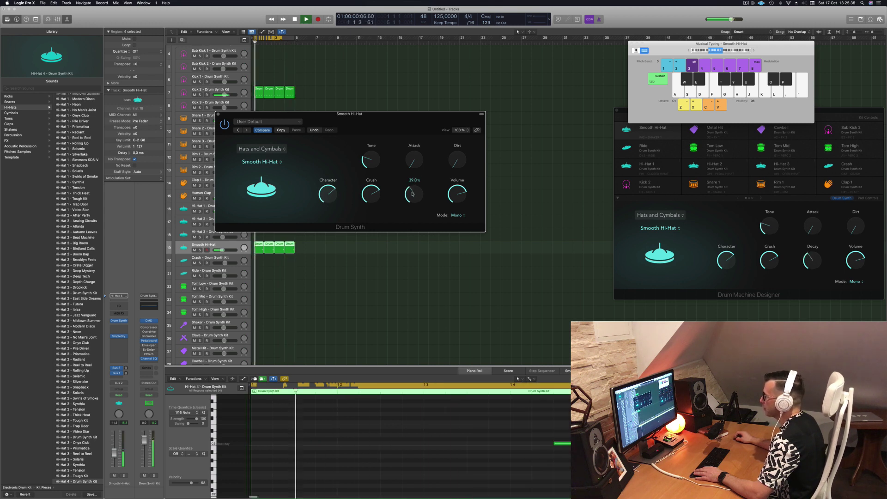
scroll(414, 194, down, 10)
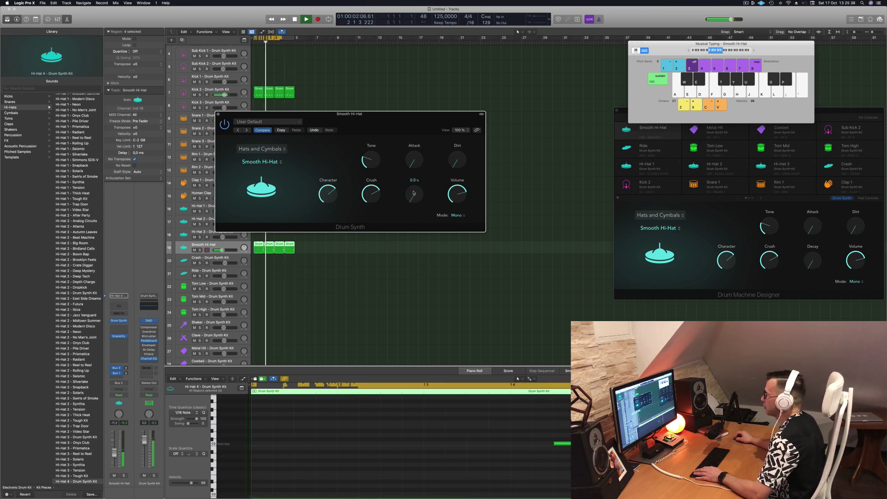
click(219, 115)
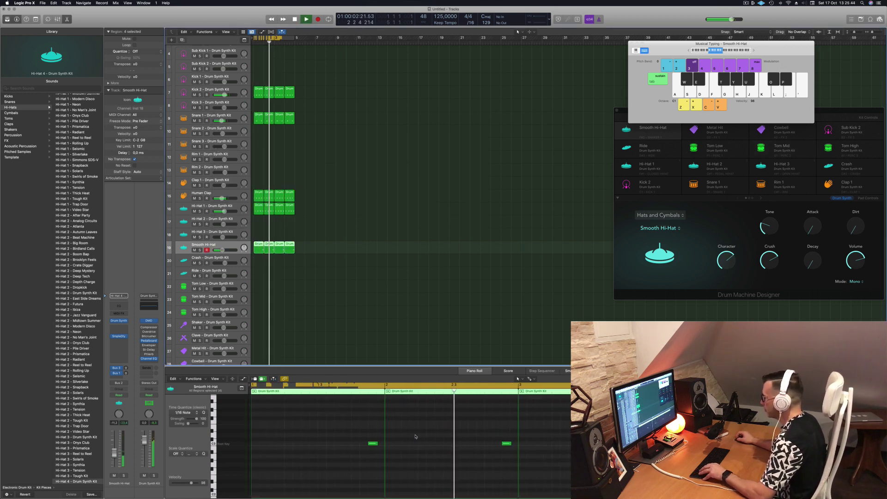
Step: Reselect all regions on the Smooth Hi-Hat track and play the beat from the start
click(342, 242)
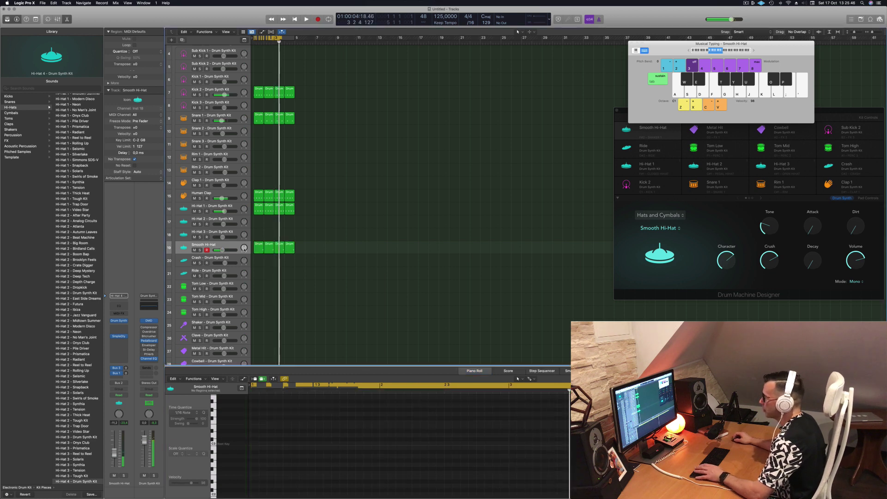
click(245, 249)
key(space)
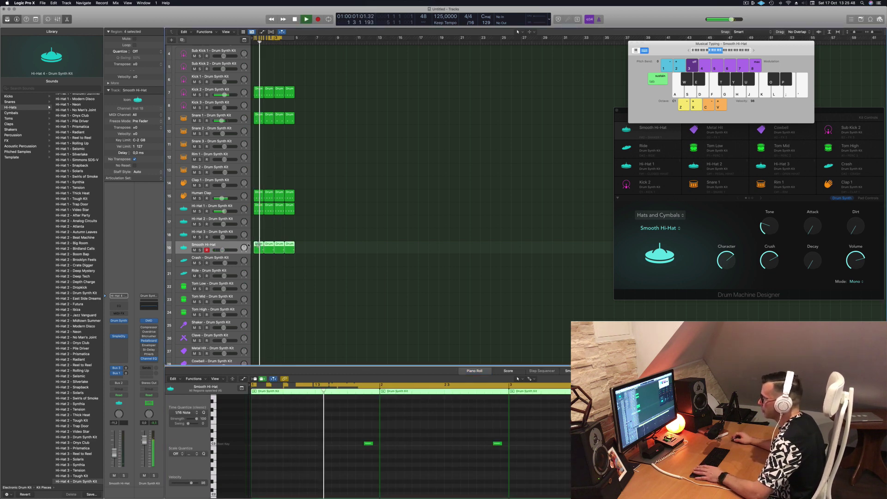
key(Return)
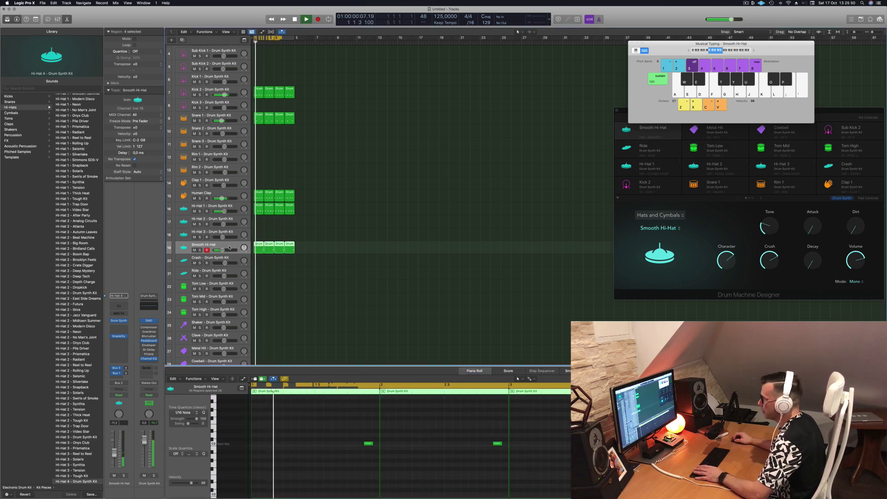
Step: Reopen the Smooth Hi-Hat Drum Synth during playback and raise its Decay to about 32%
click(119, 321)
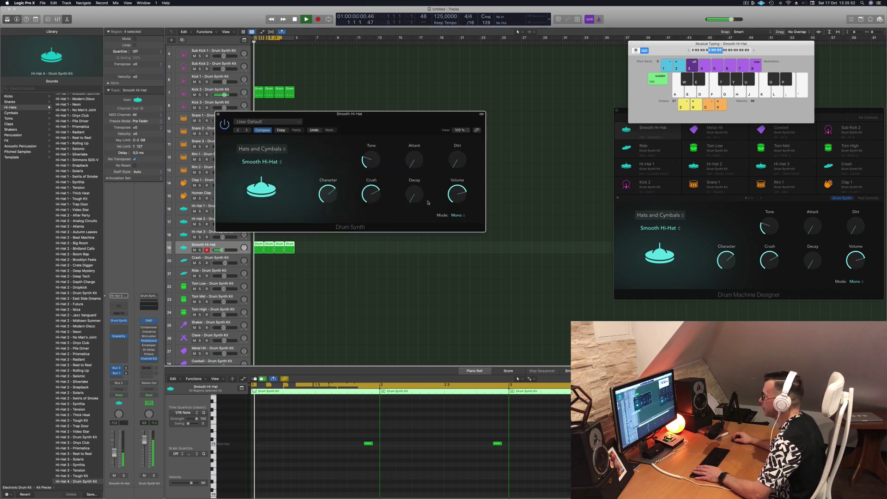
mouse_move(409, 197)
drag(419, 171, 418, 169)
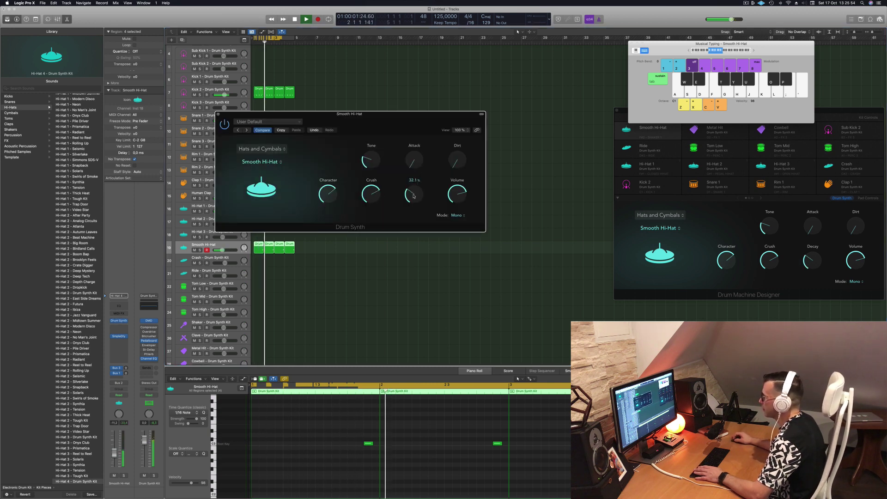
drag(399, 122, 448, 122)
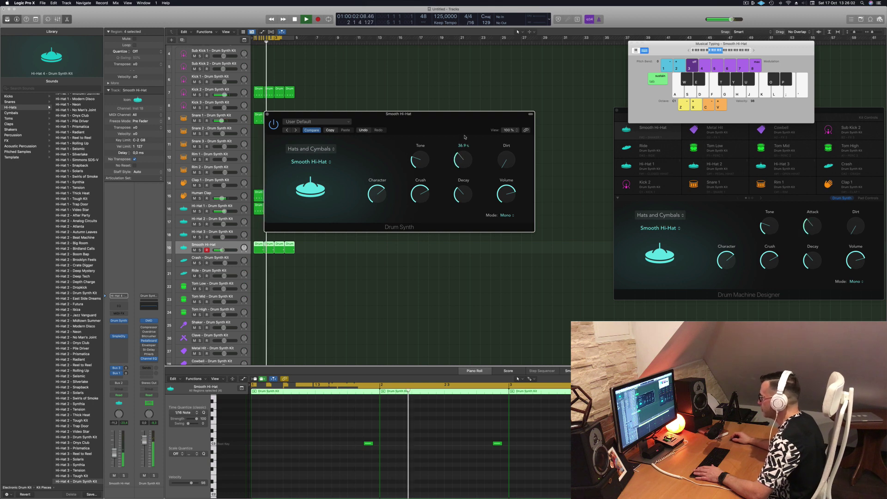
Step: Try the Smooth Hi-Hat's Attack at 100%, return it to minimum, set Decay to about 36% and close the window
drag(463, 163, 464, 167)
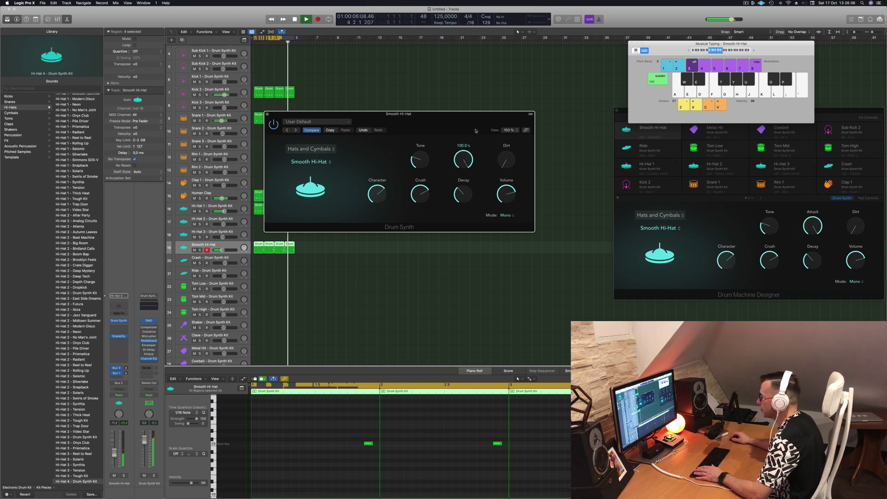
drag(470, 150, 472, 224)
drag(470, 168, 468, 185)
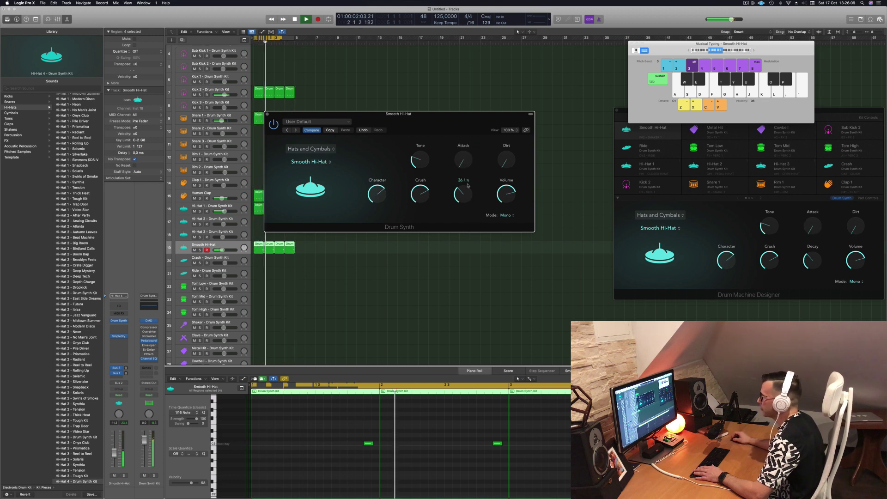
click(267, 114)
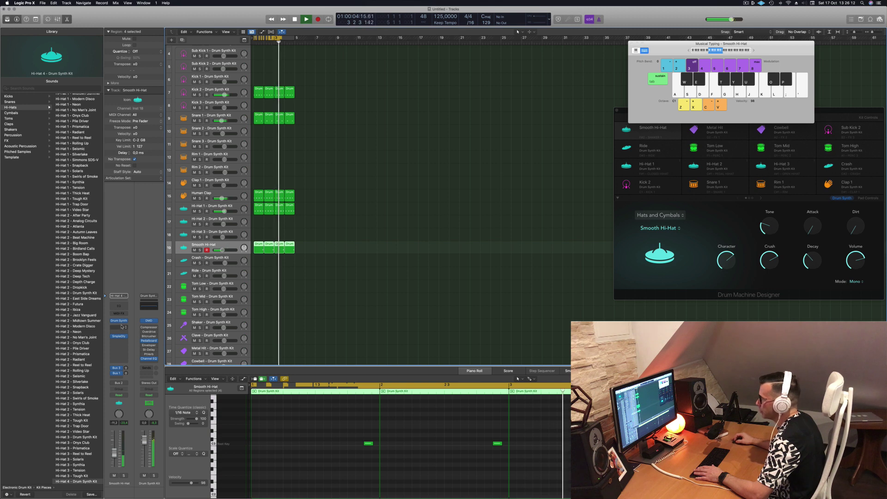
Step: Reopen the Smooth Hi-Hat Drum Synth to check its settings during playback, and close the window
click(120, 321)
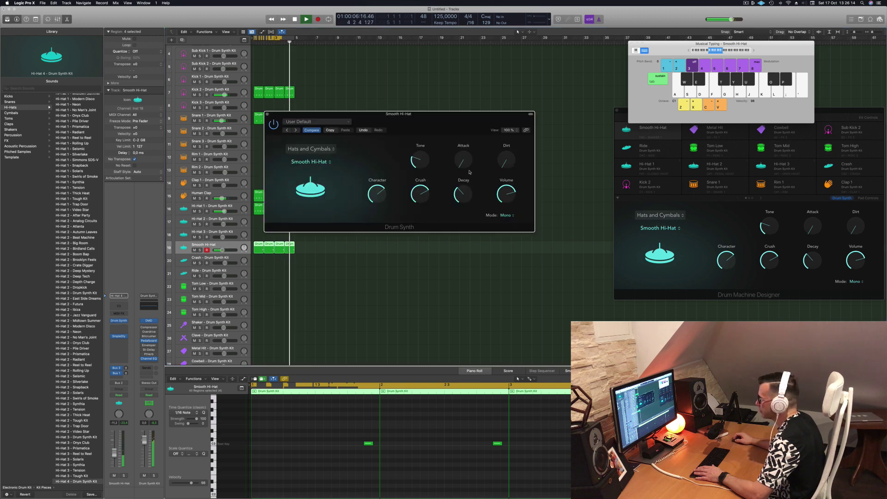
drag(470, 113, 474, 212)
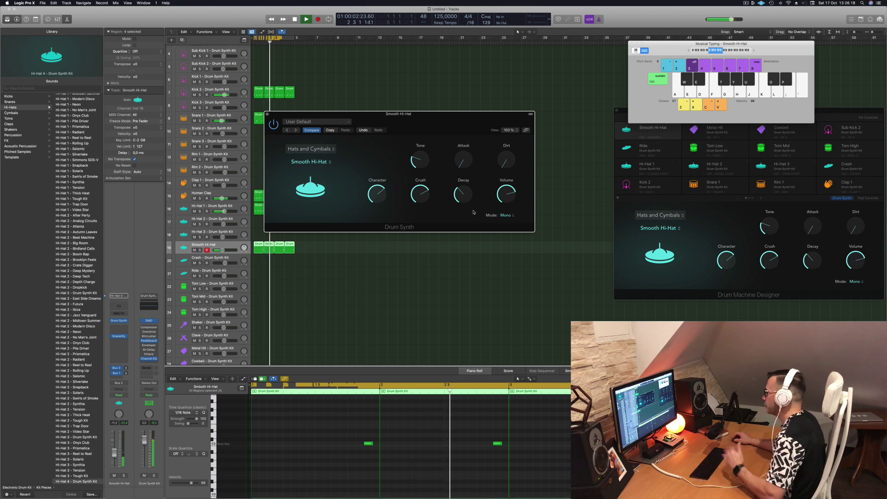
click(267, 115)
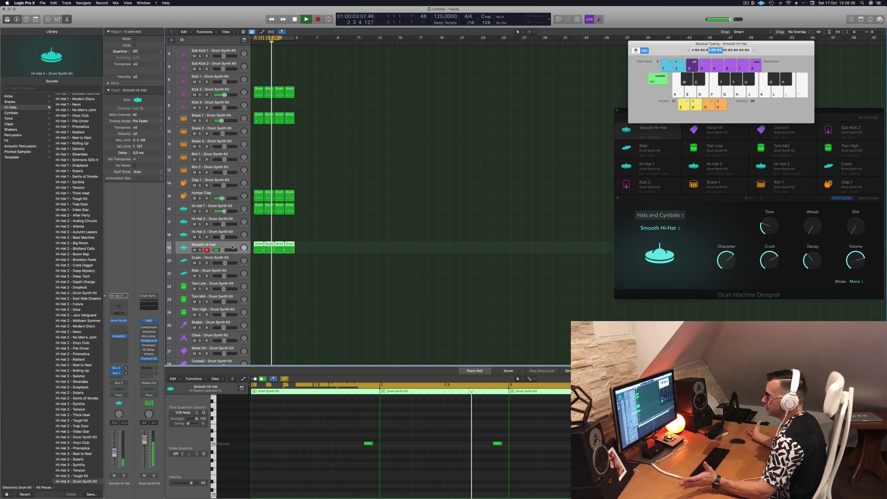
Step: Stop playback, copy a bar 1 region with notes on all four beats to the Crash track, and delete all but its first note
scroll(336, 205, down, 3)
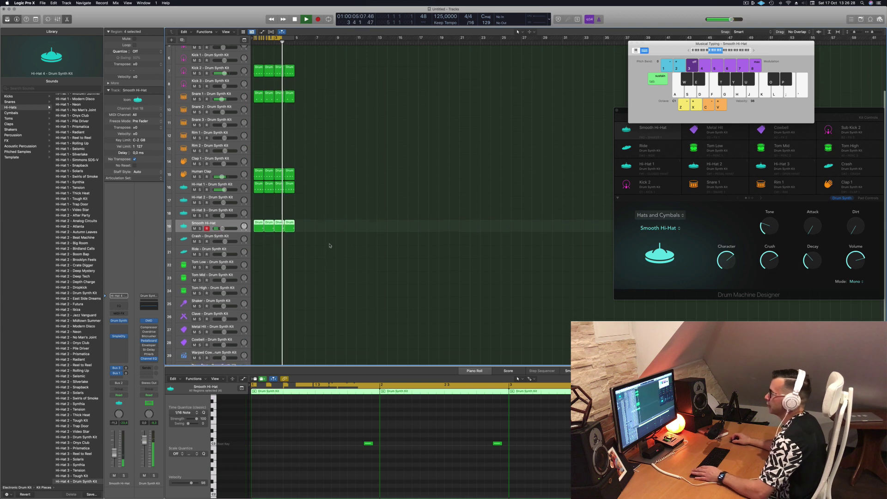
scroll(337, 199, down, 1)
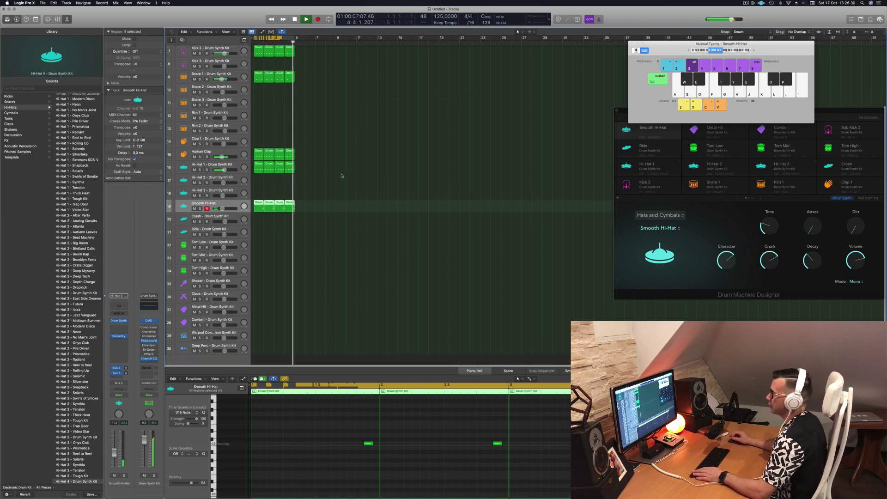
key(space)
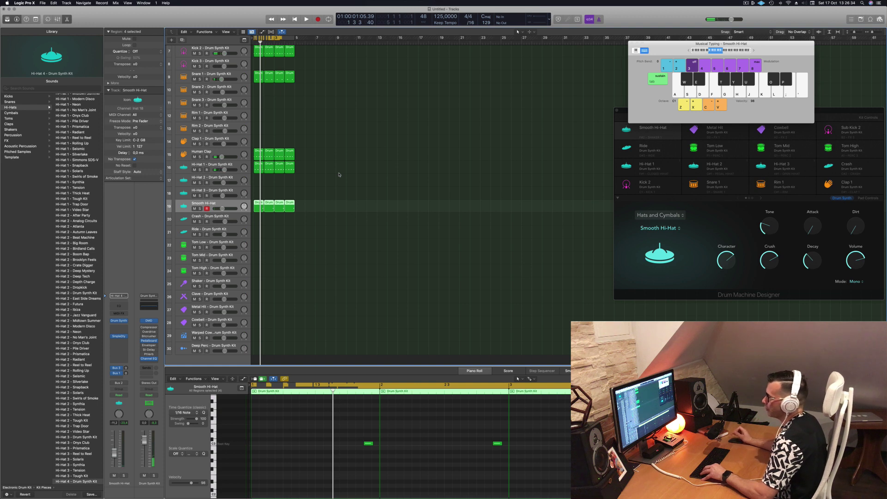
click(255, 154)
drag(258, 154, 254, 219)
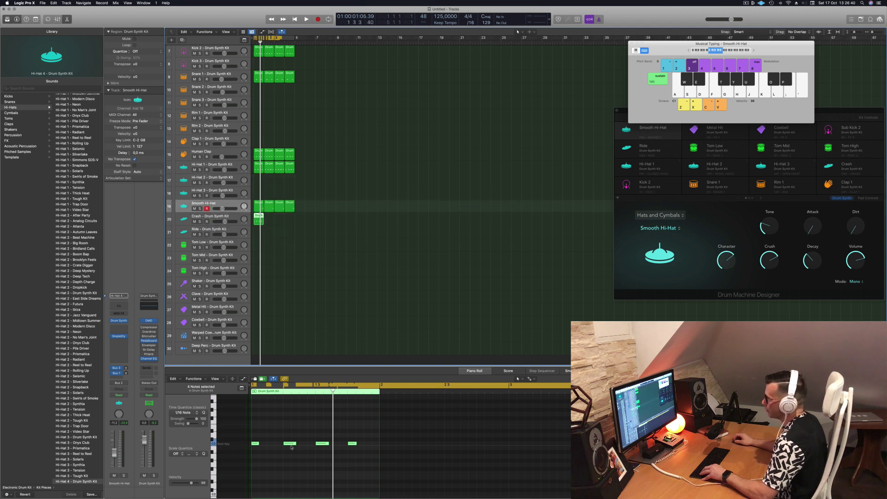
drag(272, 428, 379, 461)
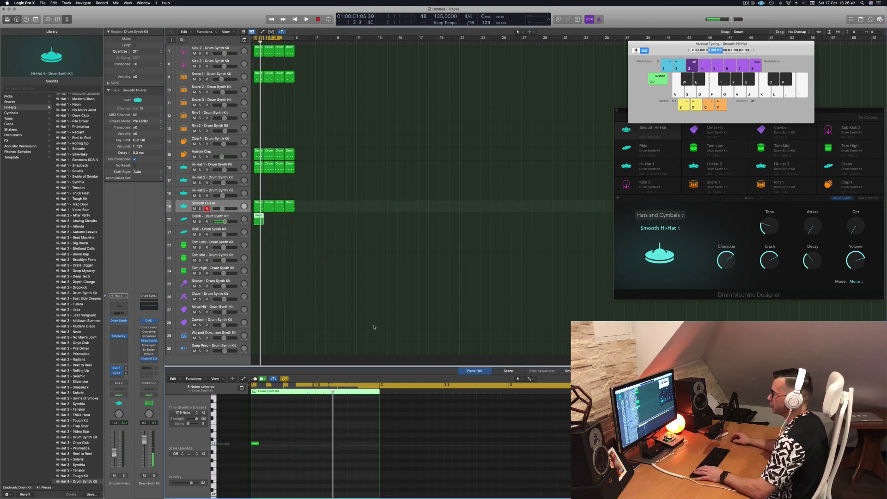
Step: Select the Crash track, repeat all regions of the beat three times to fill 16 bars, and start playback
click(240, 224)
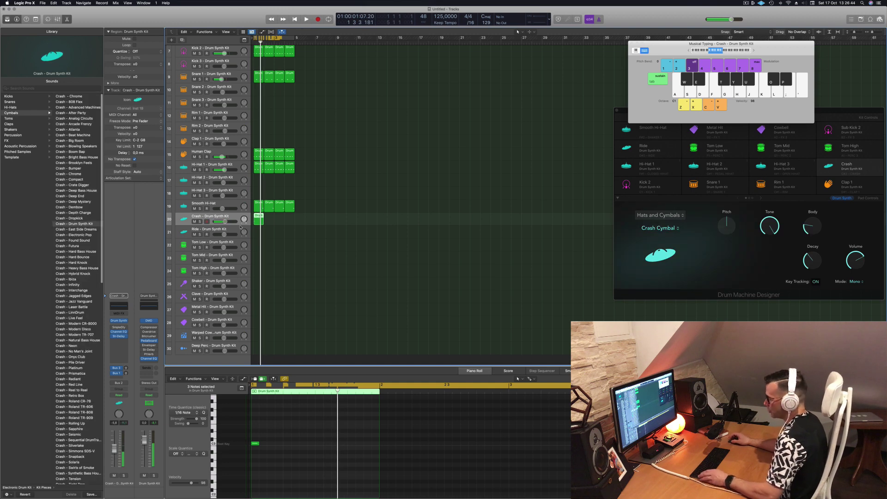
key(super+a)
key(super+r)
key(super+r)
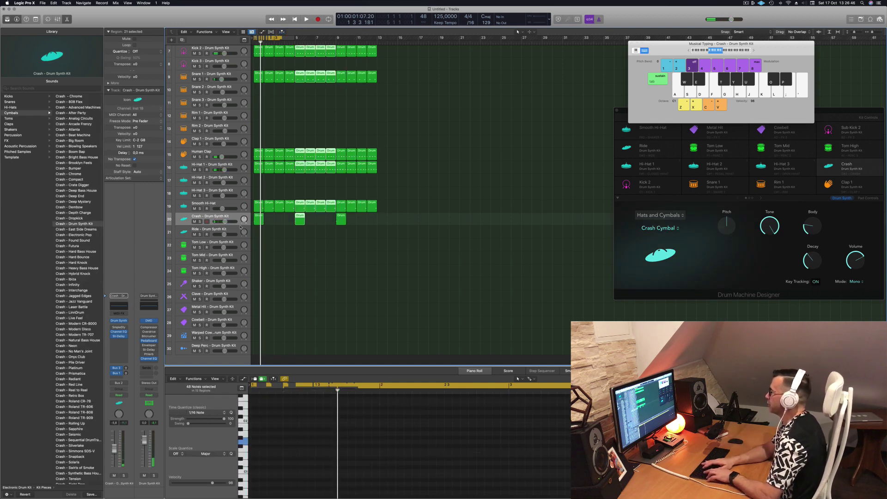
key(super+r)
key(space)
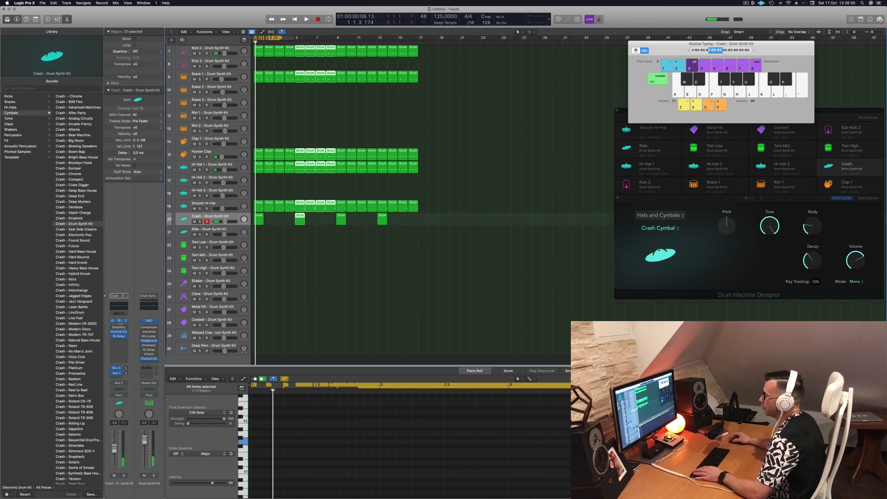
Step: Open the Crash track's Drum Synth, try the Ride Cymbal model during playback, and return it to Crash Cymbal
click(119, 322)
key(space)
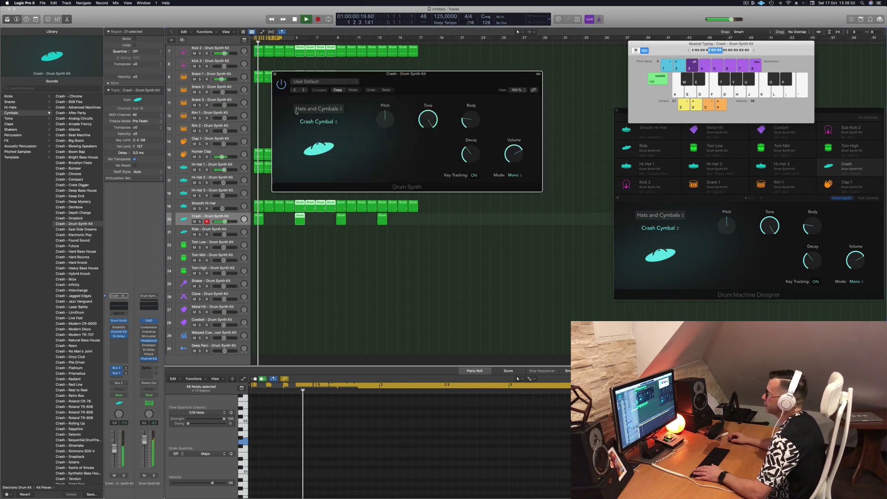
click(324, 109)
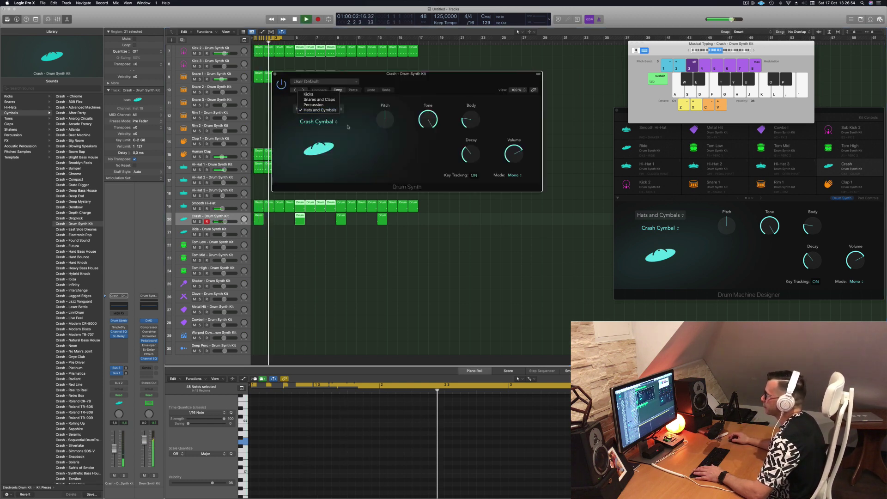
click(323, 110)
click(325, 123)
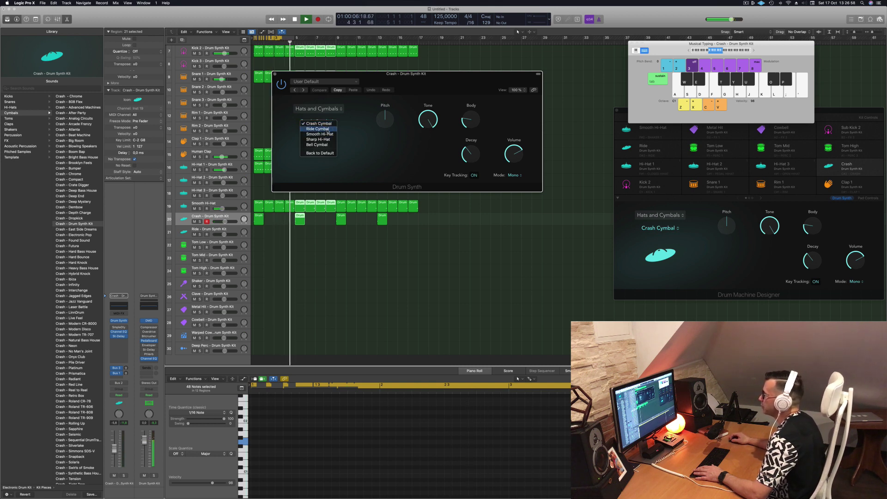
click(325, 129)
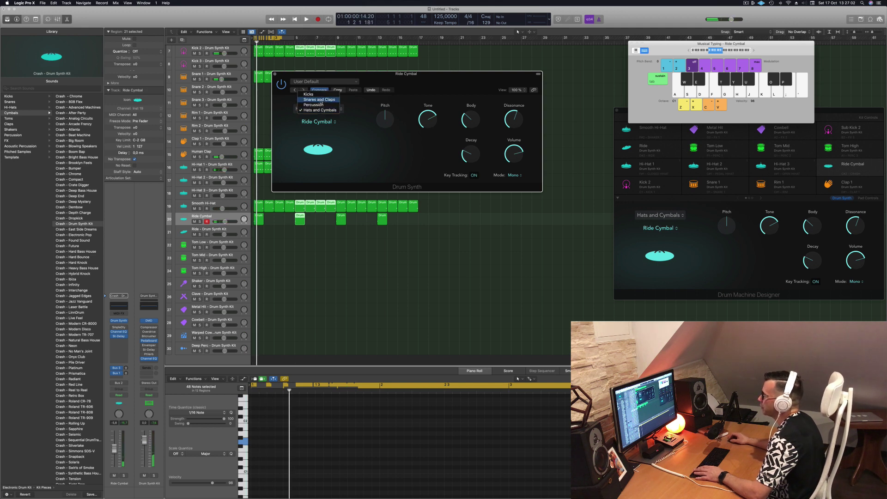
click(325, 127)
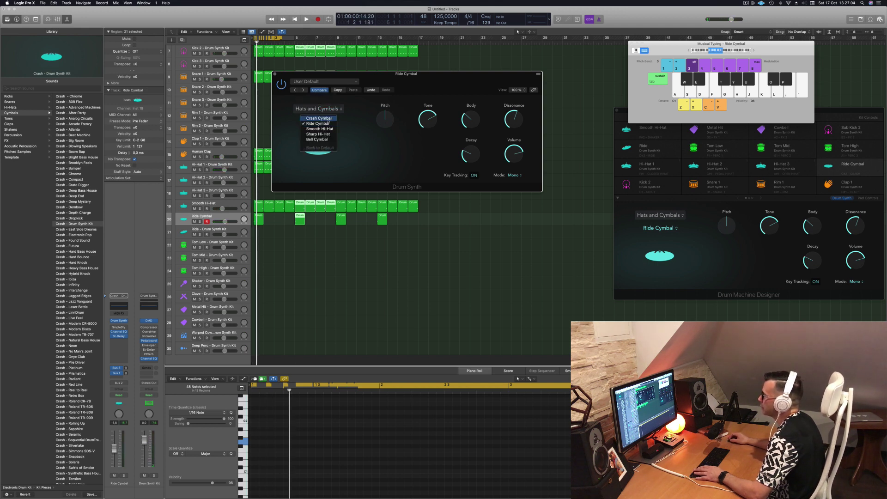
click(328, 120)
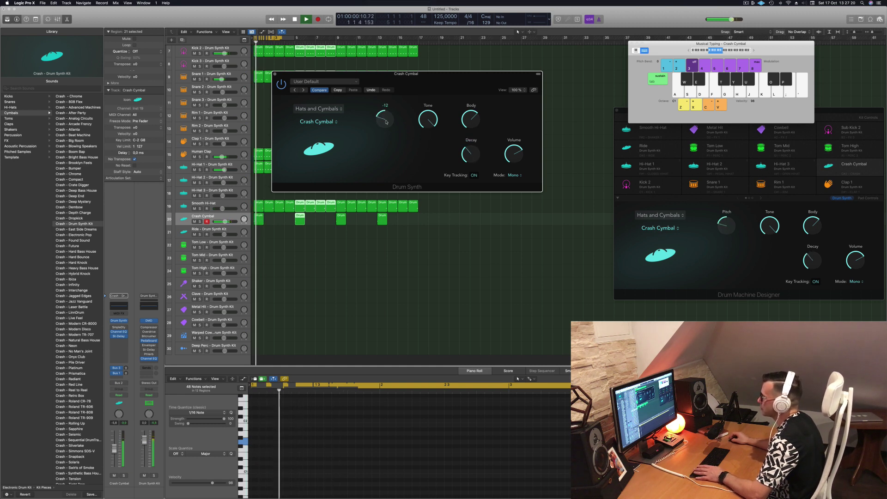
Step: Try the Crash Cymbal's Pitch at -12 and -7, return it to 0, and close the Drum Synth window
drag(420, 95, 430, 96)
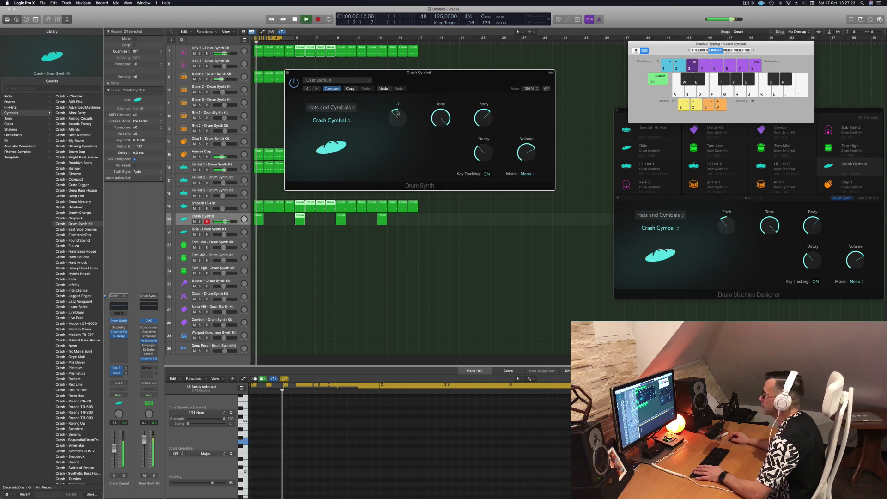
drag(405, 102, 490, 103)
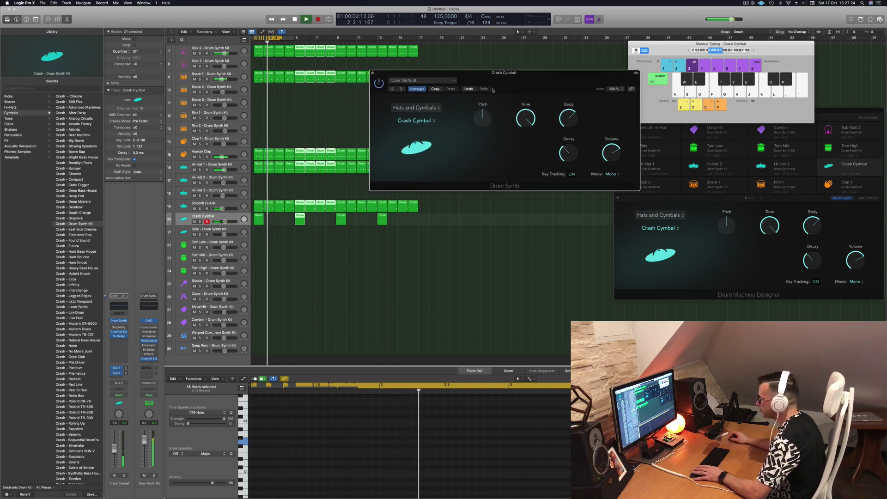
click(258, 219)
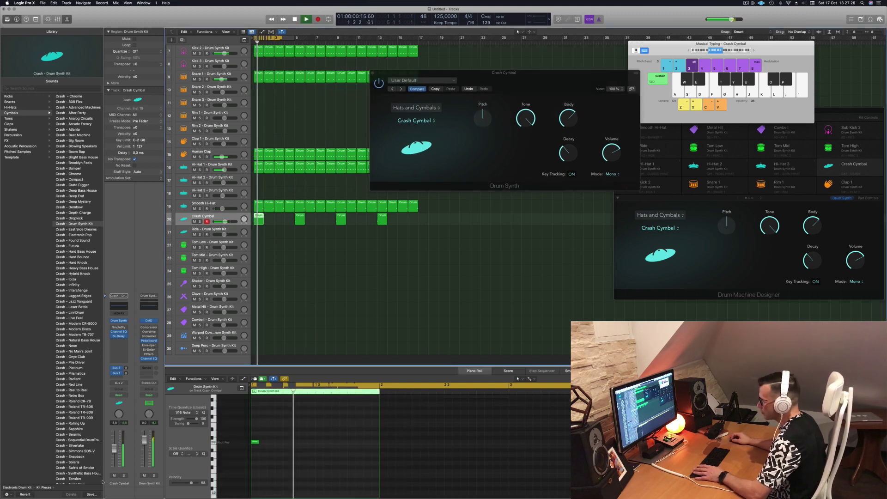
key(space)
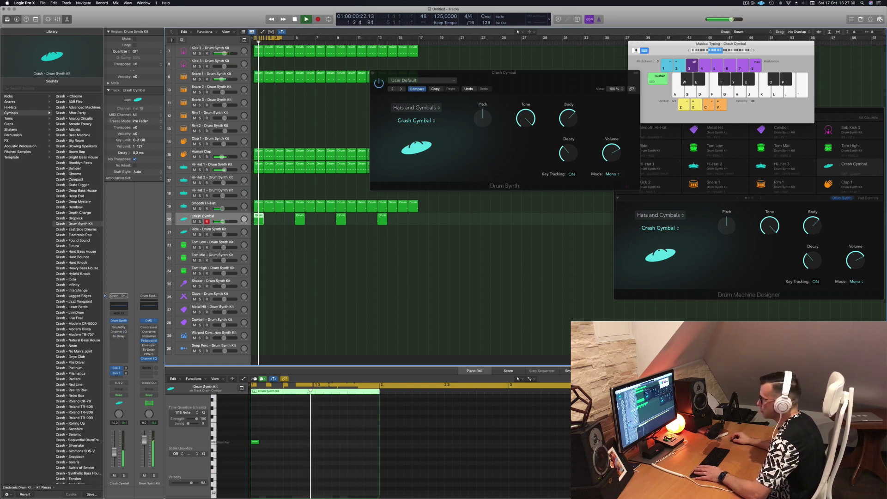
drag(525, 72, 442, 82)
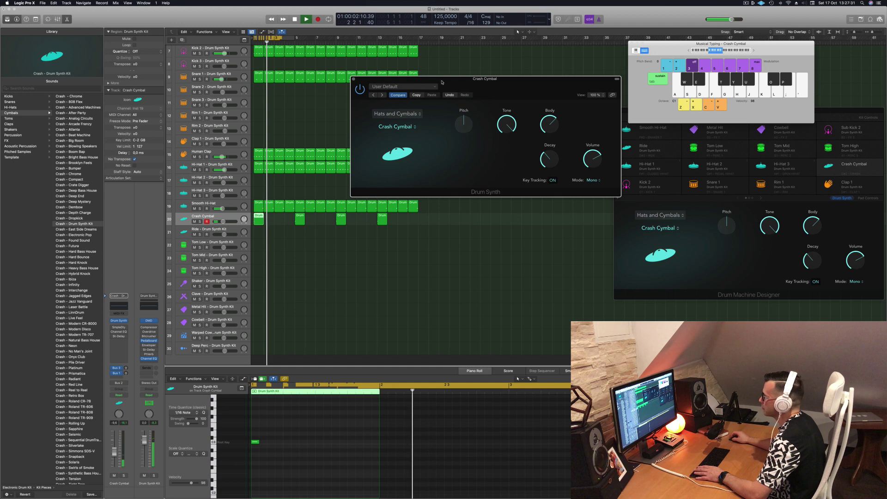
click(354, 79)
Step: Extend the cycle range to all 16 bars, play the beat, and select all regions on the Crash Cymbal track
drag(294, 38, 419, 53)
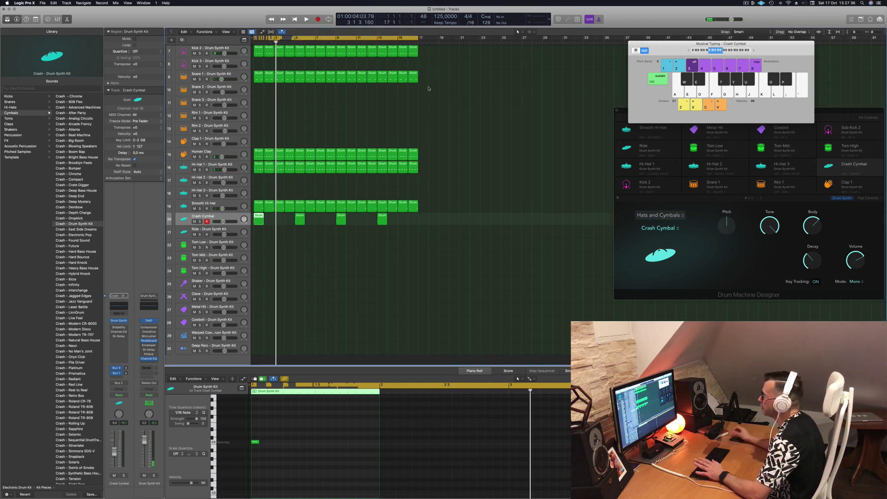
key(space)
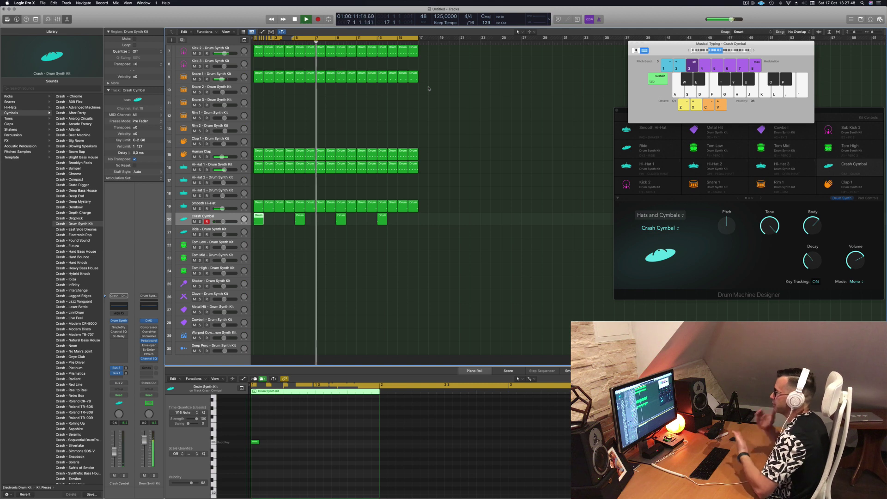
scroll(379, 126, up, 6)
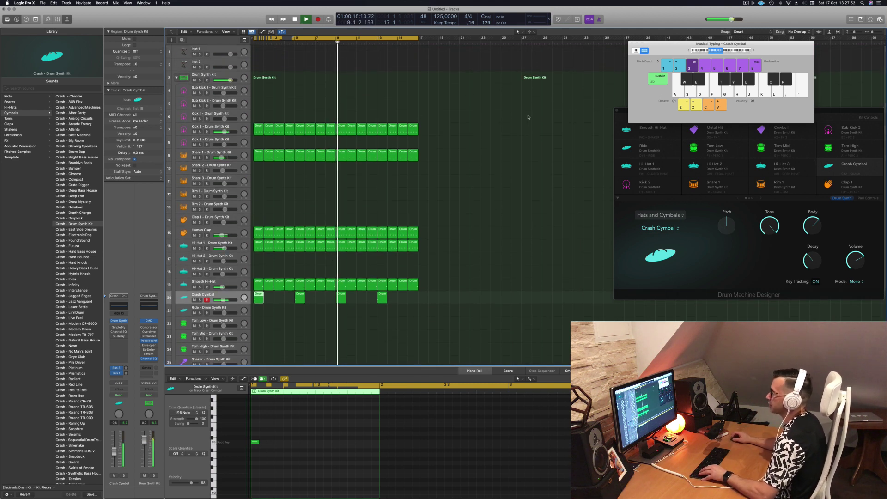
click(239, 294)
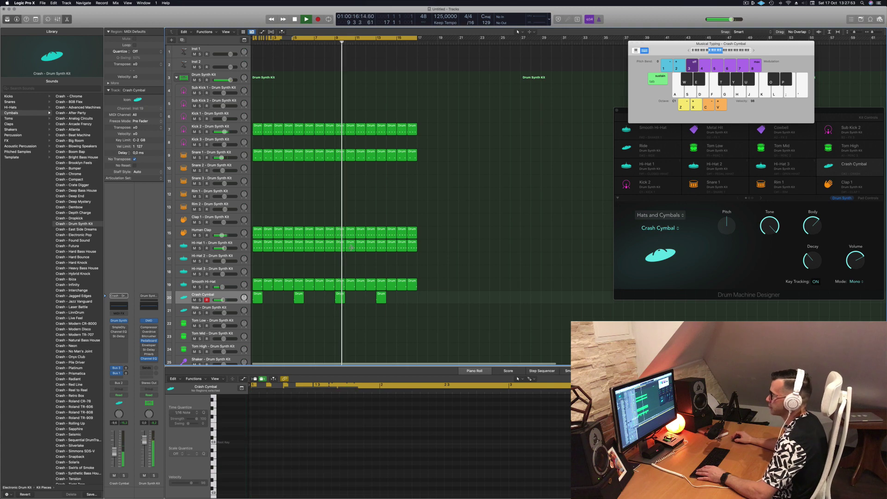
click(238, 294)
scroll(311, 278, down, 5)
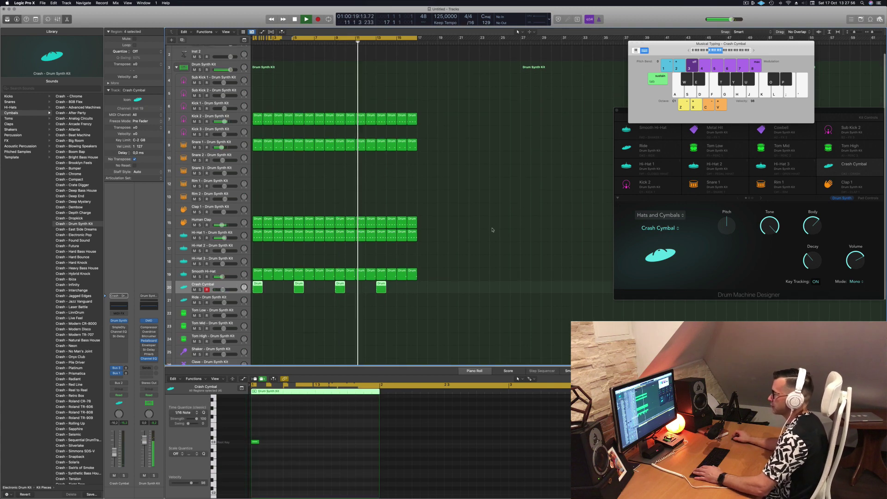
key(space)
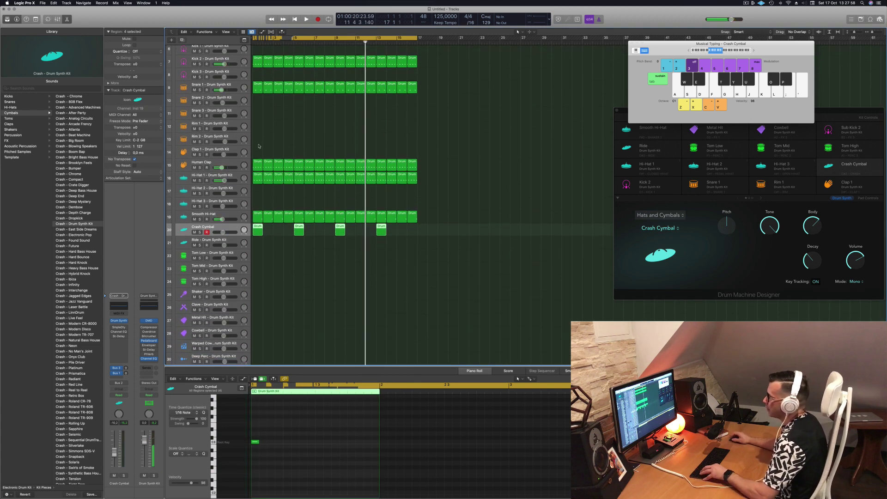
Step: Copy Hi-Hat 1's bar 1 region to the Ride track and shift its four notes earlier onto the beats
drag(256, 180, 259, 242)
key(space)
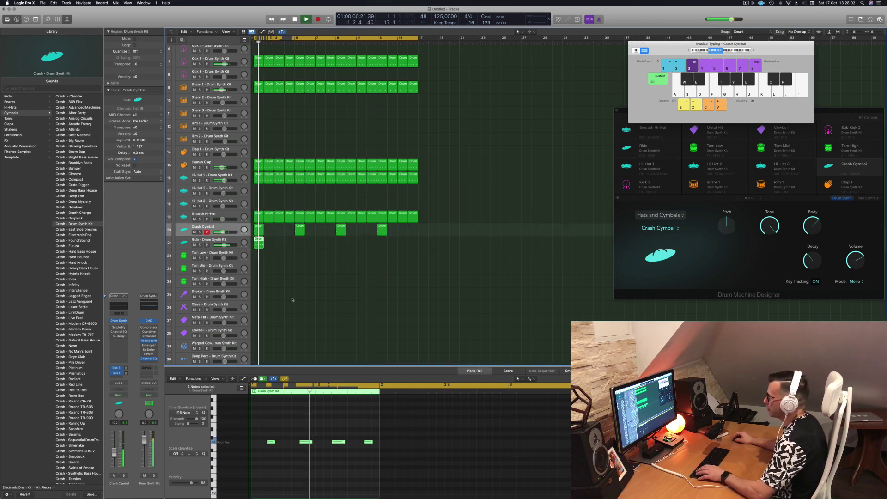
key(space)
drag(267, 434, 454, 459)
key(space)
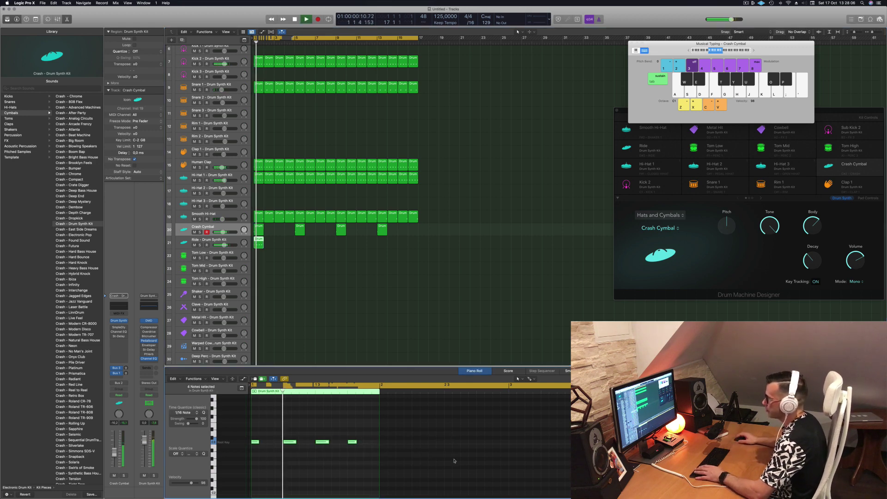
Step: Open the Ride track's Drum Synth and change its model from Bell Cymbal to Ride Cymbal during playback
click(233, 240)
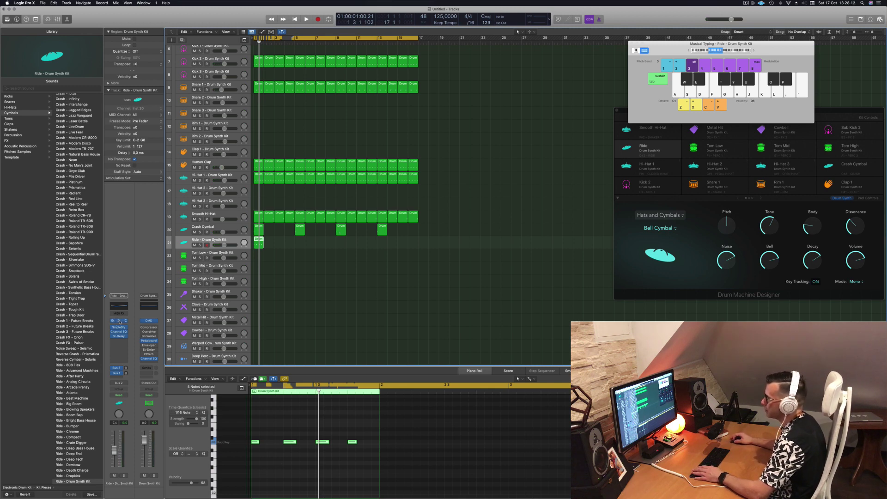
click(120, 320)
key(space)
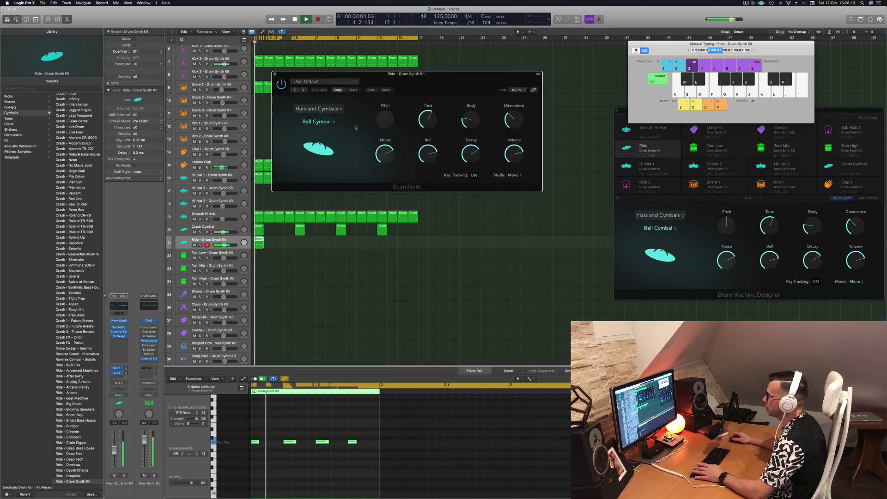
click(318, 121)
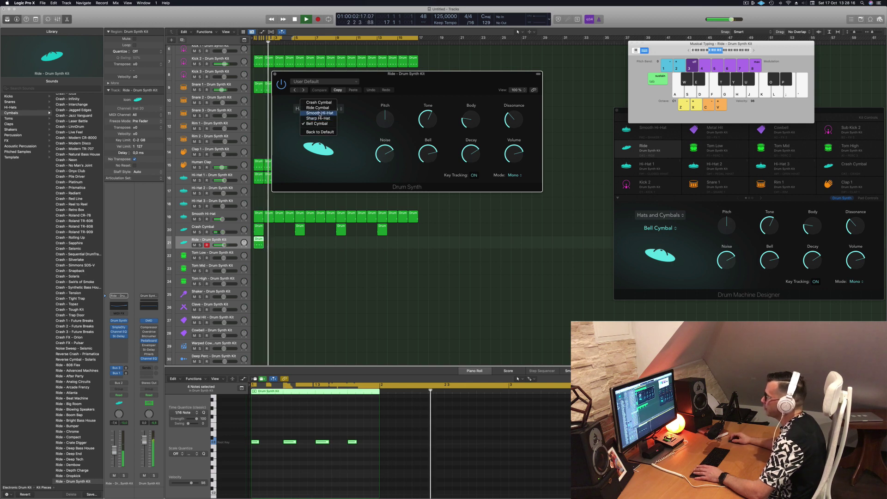
click(318, 107)
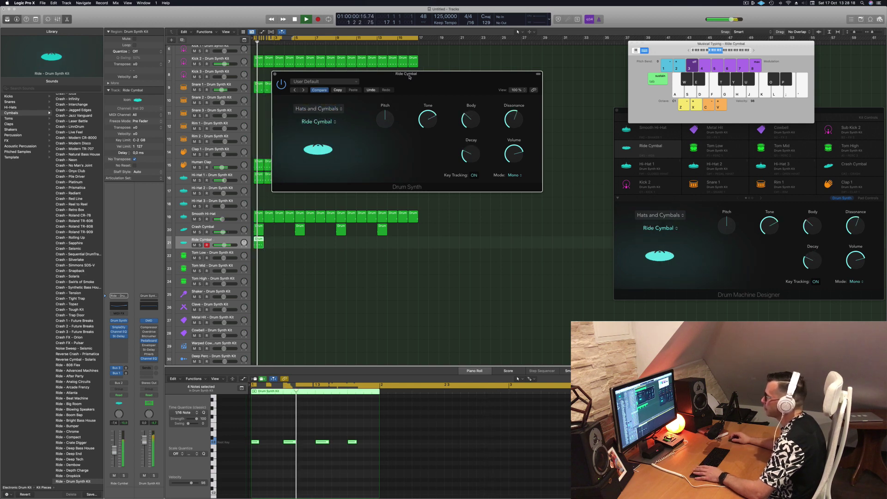
Step: Shape the Ride Cymbal with a raised Pitch, minimum Tone, Body and Dissonance, and a shorter Decay
drag(410, 77, 477, 78)
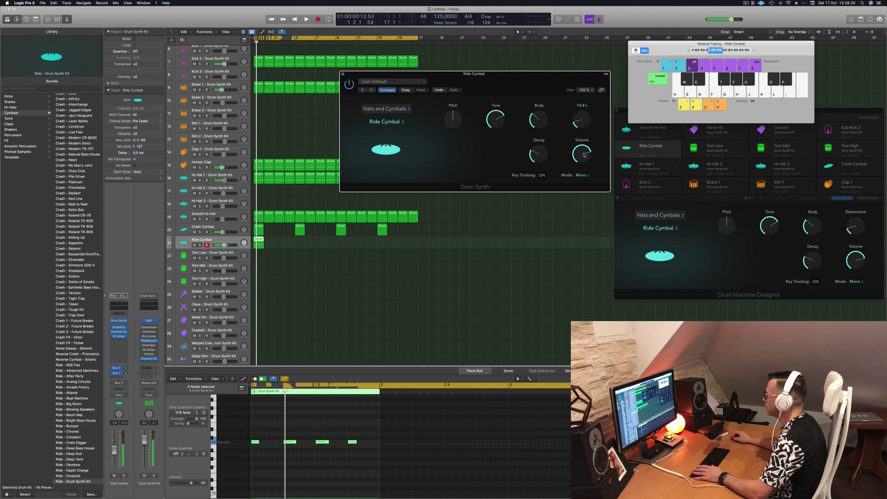
key(space)
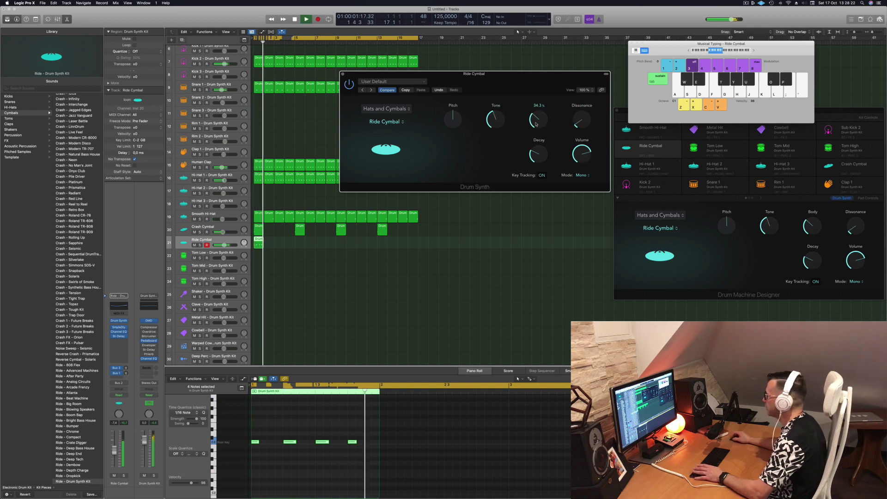
drag(537, 124, 541, 149)
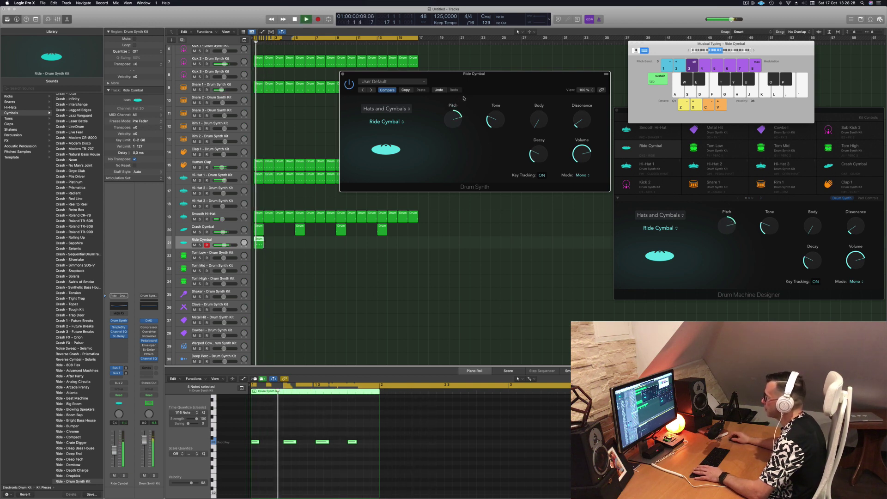
drag(470, 119, 340, 126)
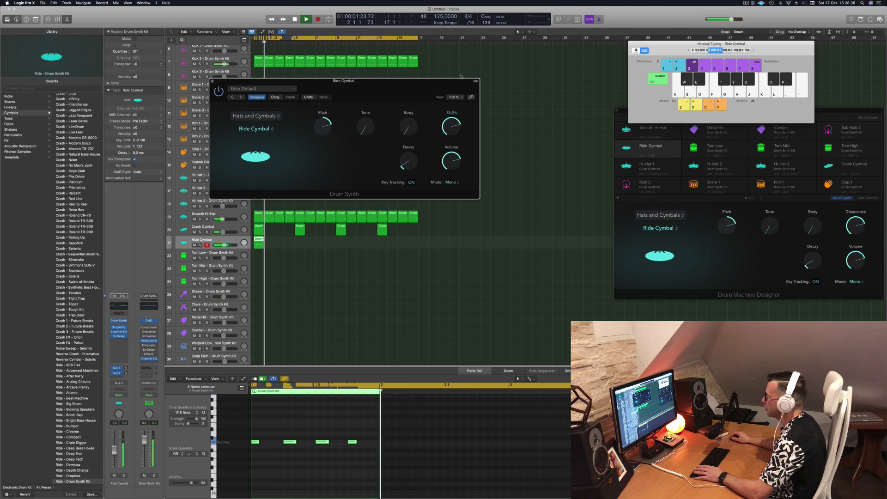
drag(453, 82, 679, 88)
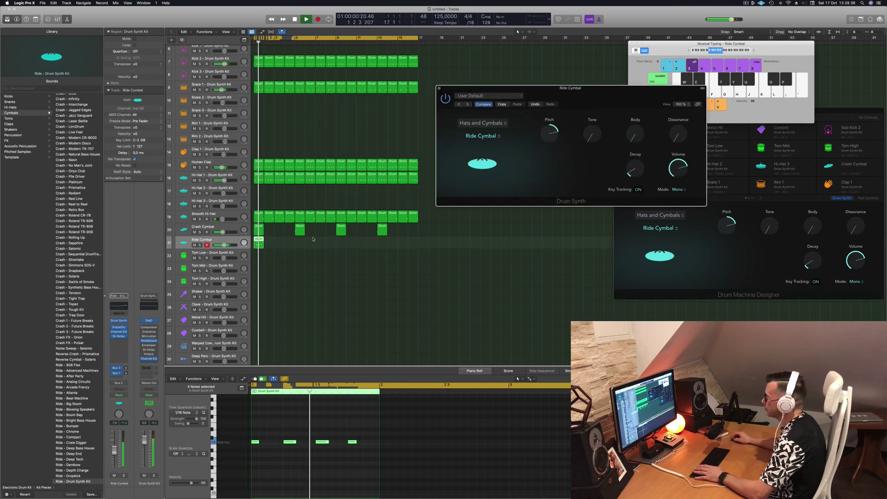
Step: Duplicate the Ride Cymbal's bar 1 region along its track until it fills all 16 bars
drag(258, 244, 284, 245)
drag(305, 243, 336, 244)
shift+click(268, 245)
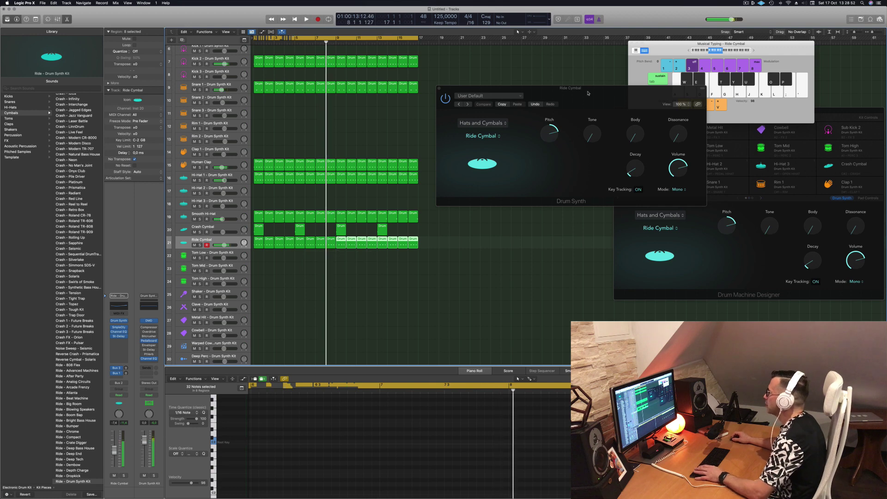
Step: Play the beat from the start, raise the Ride Cymbal track's volume, and lower its Drum Synth Pitch to about 0
drag(471, 96, 441, 116)
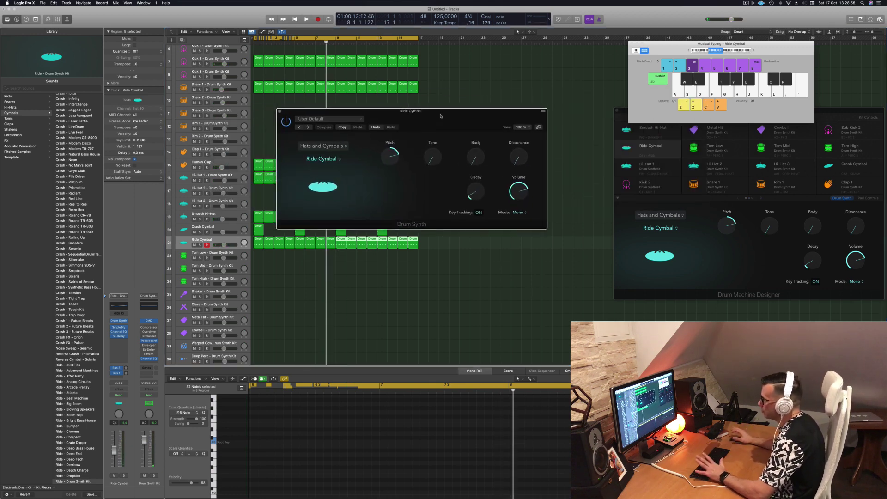
key(Return)
key(space)
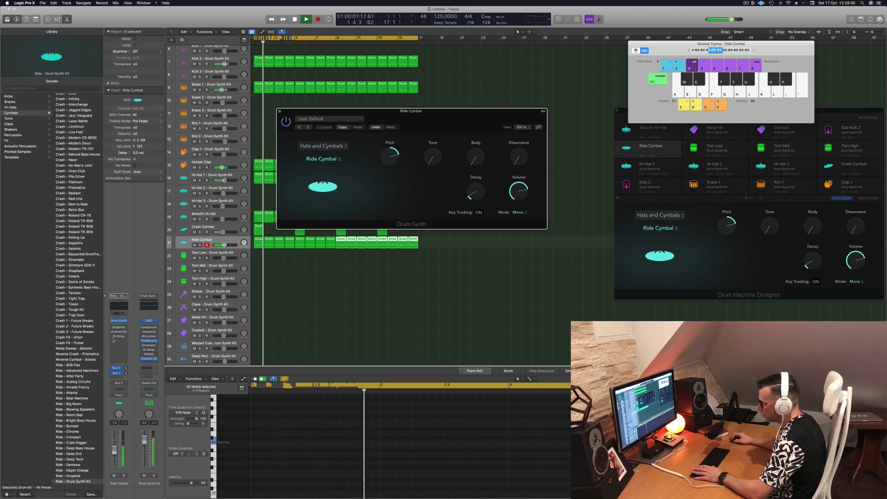
drag(113, 451, 113, 449)
drag(389, 156, 386, 177)
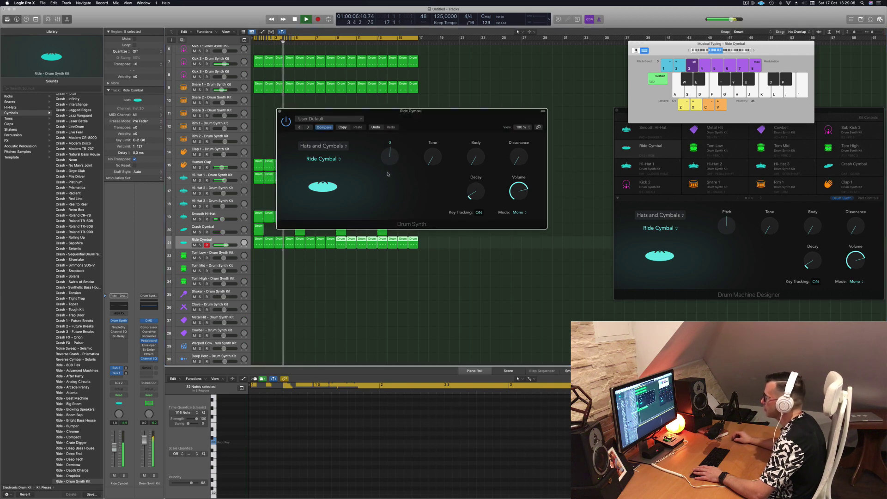
Step: Select all of the Ride Cymbal regions across the 16 bars, moving the Drum Synth window out of the way
drag(437, 112, 728, 111)
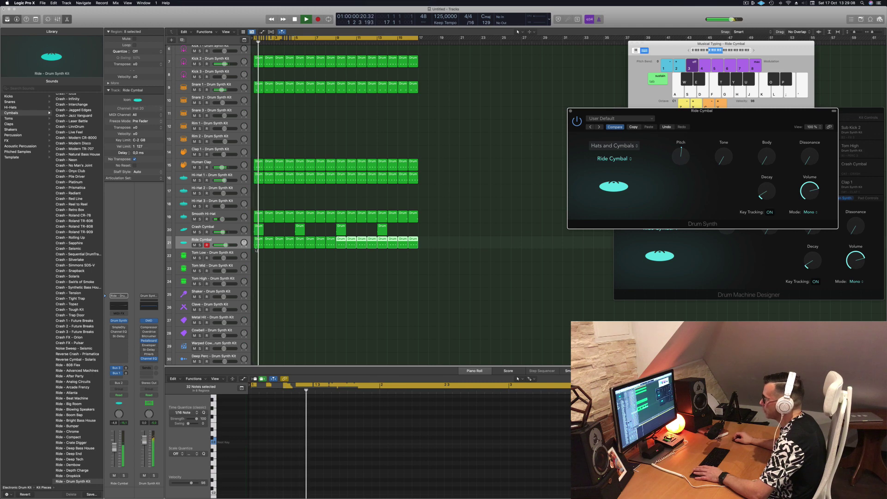
drag(258, 259, 429, 247)
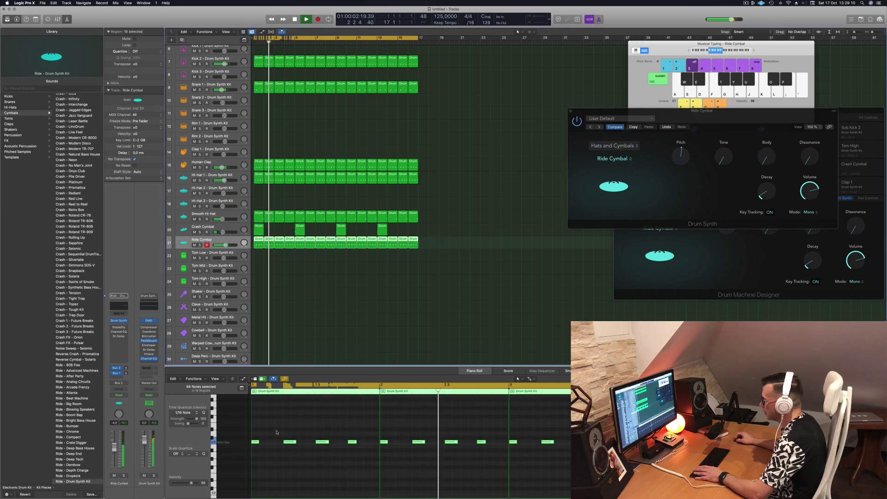
drag(690, 114, 452, 127)
Step: Try the Bell Cymbal model on the Ride track during playback and switch back to Ride Cymbal
click(375, 171)
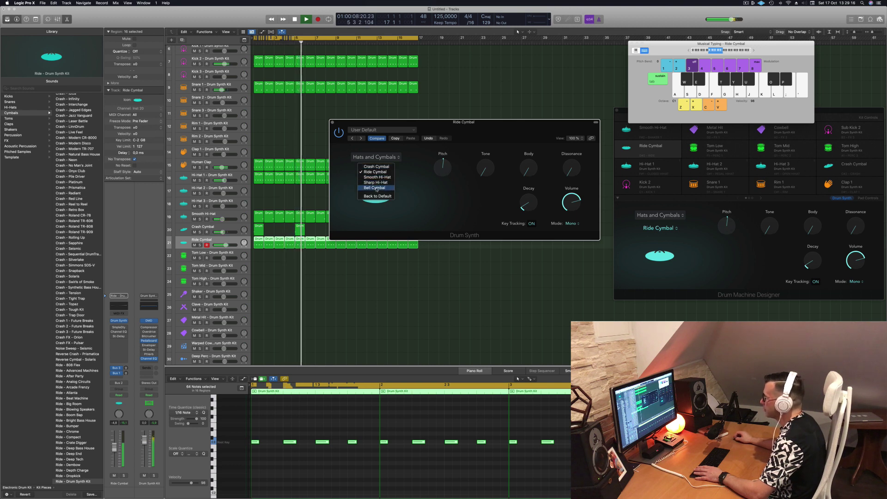
click(376, 187)
click(375, 171)
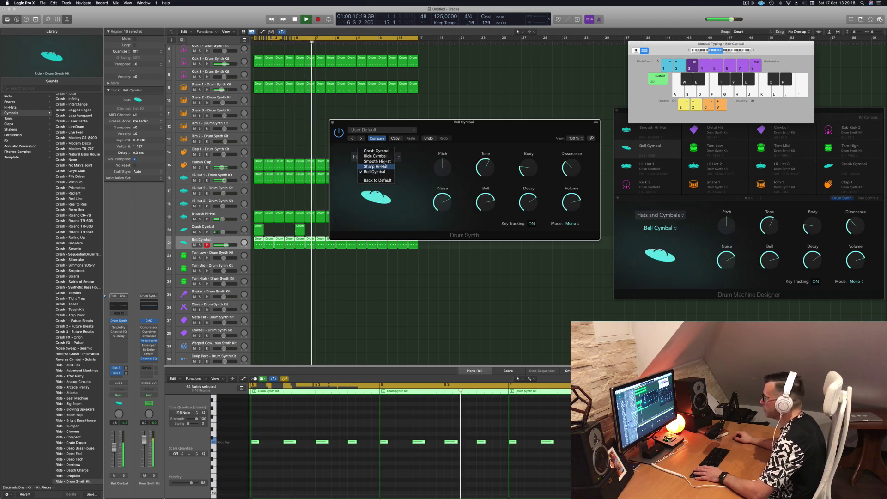
click(385, 157)
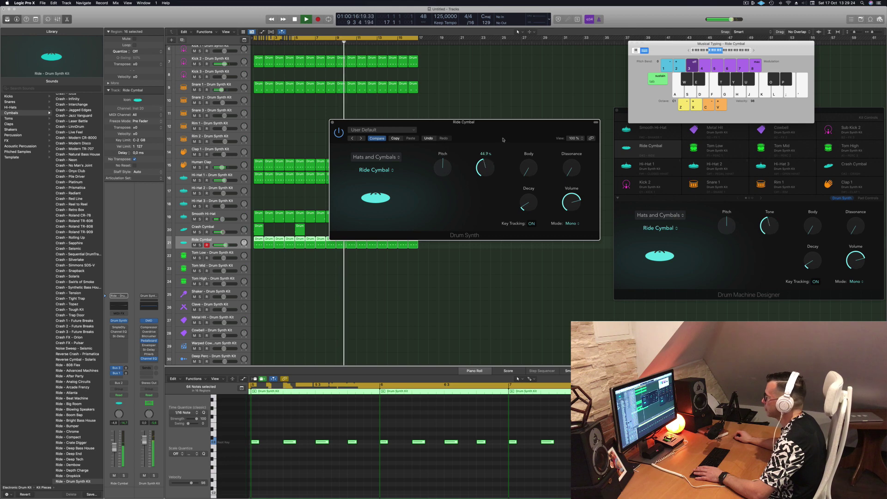
Step: Try the Ride Cymbal with Tone and Body raised to about 45%, returning each to minimum
drag(533, 156, 533, 137)
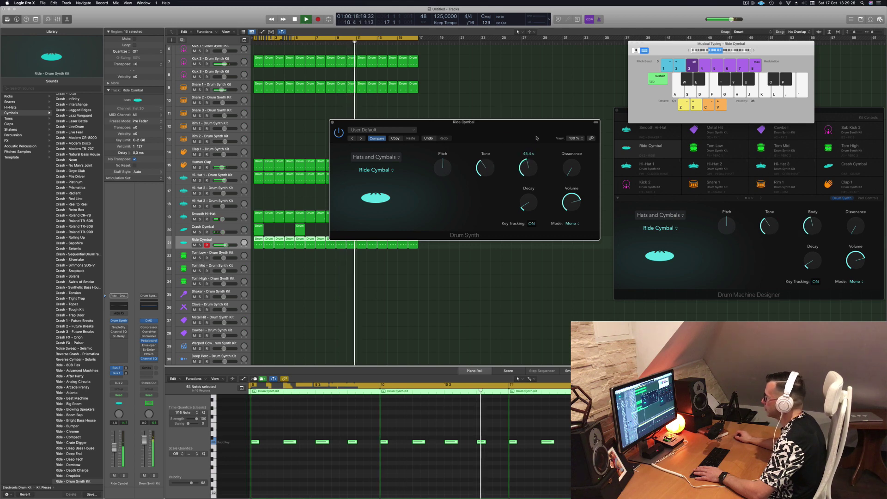
drag(475, 173, 484, 204)
drag(529, 175, 529, 202)
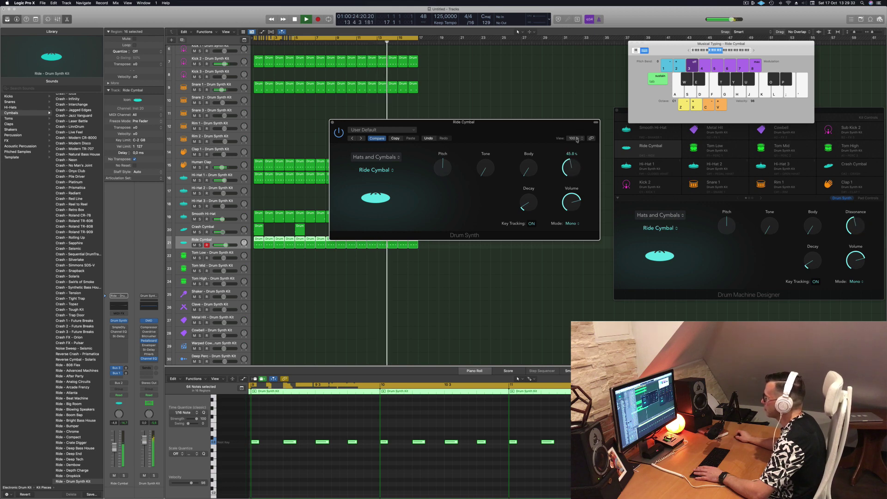
Step: Set the Ride Cymbal to moderate Dissonance, slightly longer Decay and Volume of about -2 dB, and close its Drum Synth
drag(577, 140, 577, 156)
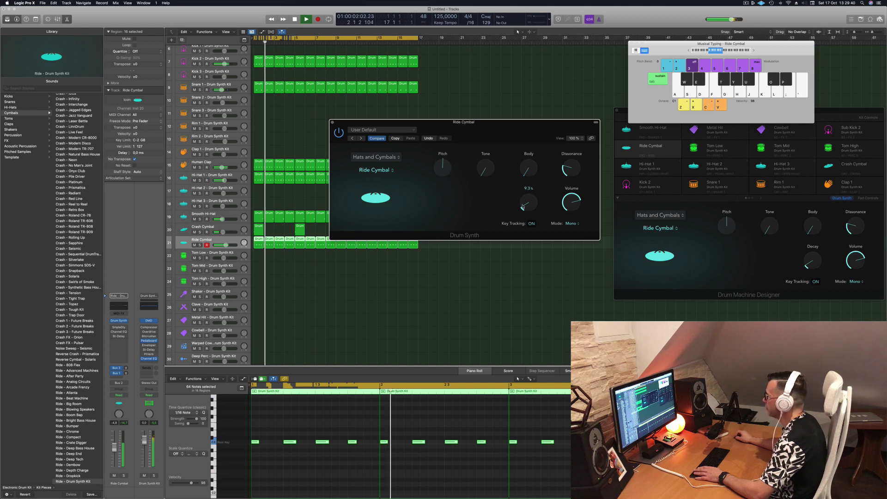
drag(527, 211, 526, 205)
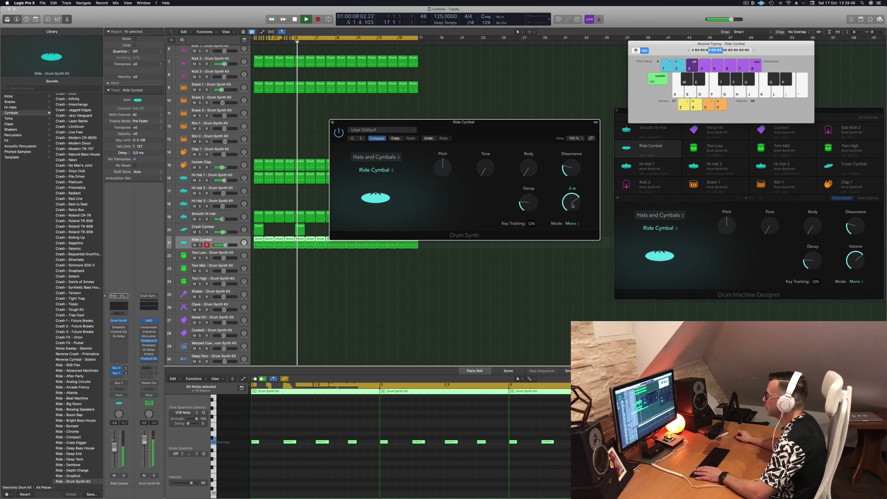
drag(512, 138, 622, 142)
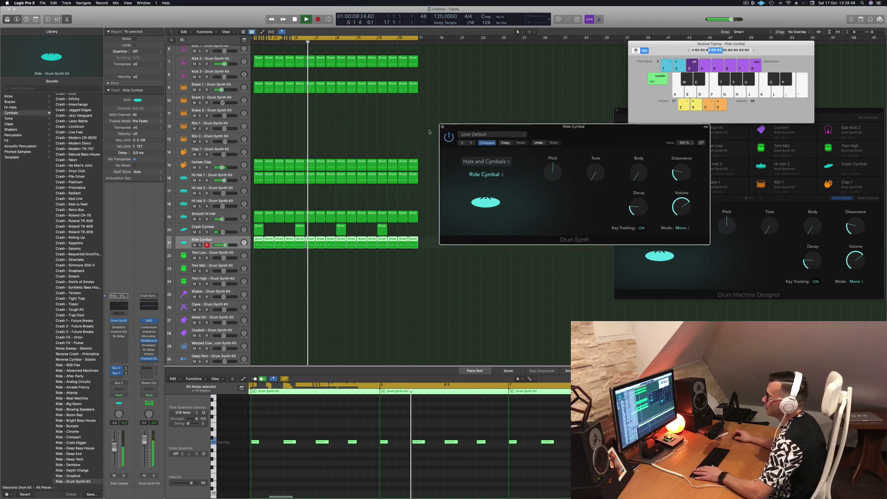
click(442, 125)
Step: Play the beat from the start to check the reshaped ride, with no regions selected and more tracks in view
key(space)
key(Return)
key(space)
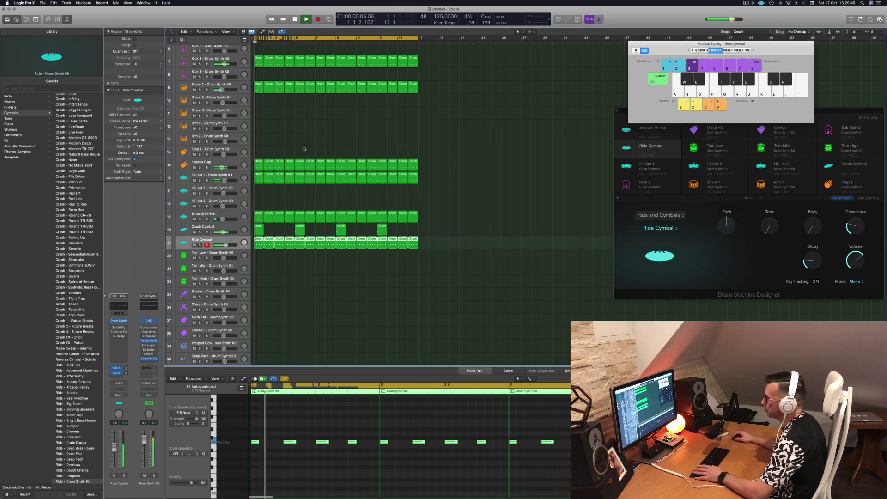
click(293, 299)
scroll(282, 292, down, 1)
scroll(287, 291, down, 3)
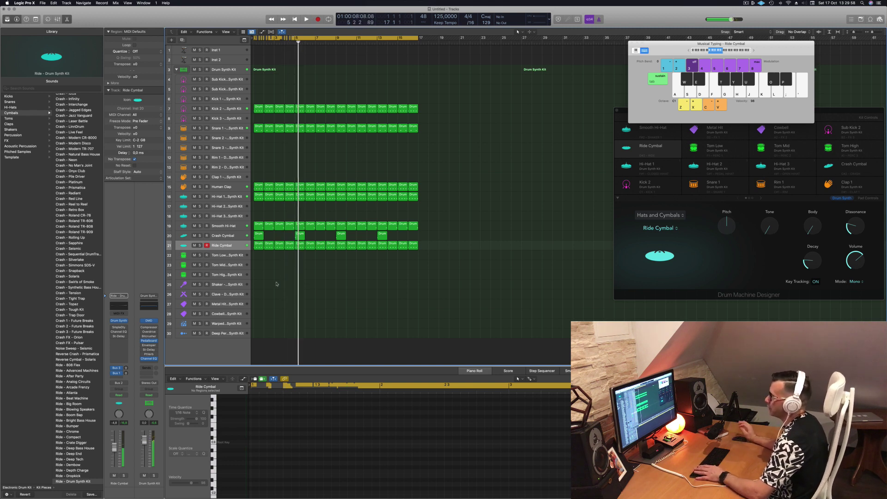
Step: Copy the Ride Cymbal's bar 1 region to the Tom Low track, keeping only its last note on the Tom Low key
click(255, 246)
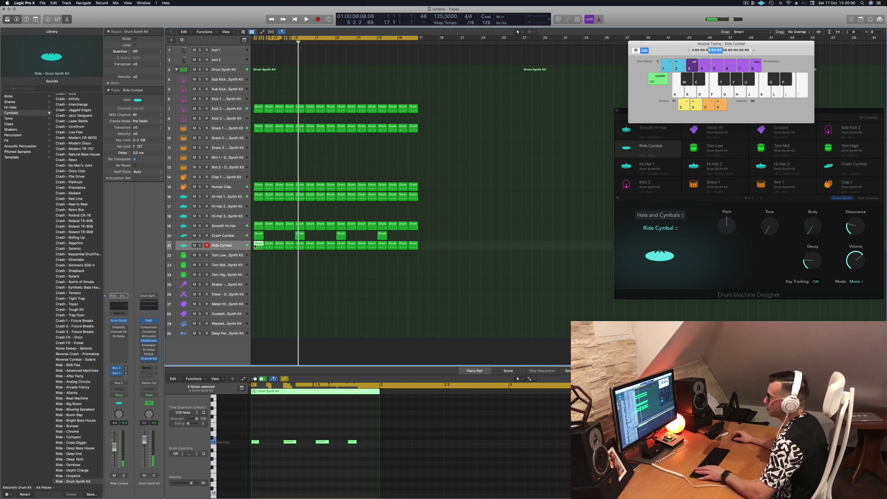
drag(255, 246, 257, 256)
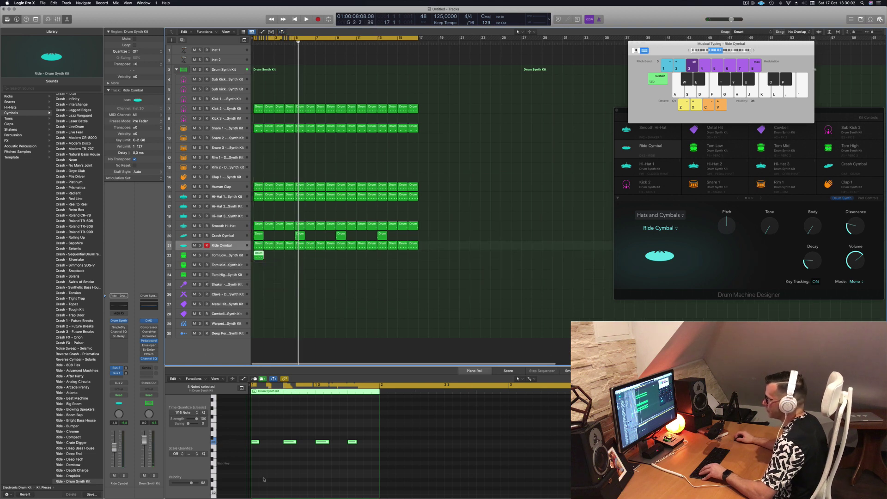
drag(257, 435, 316, 454)
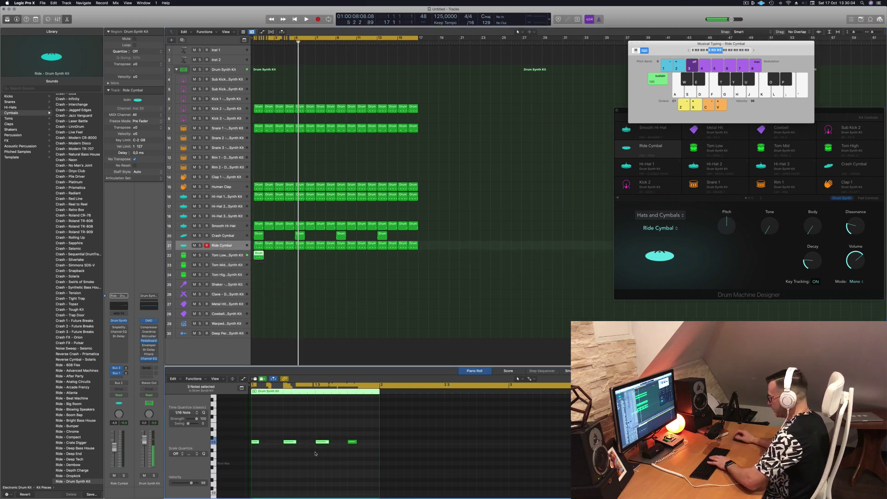
drag(339, 419, 388, 460)
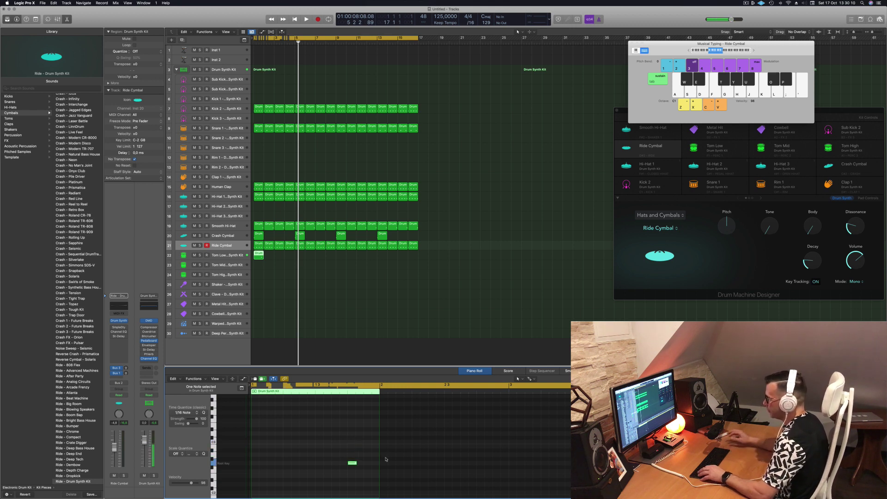
Step: Shift the single Tom Low note an eighth note later in bar 1 and play the beat from the start
key(Return)
key(space)
drag(342, 448, 380, 458)
key(Return)
key(alt+Right)
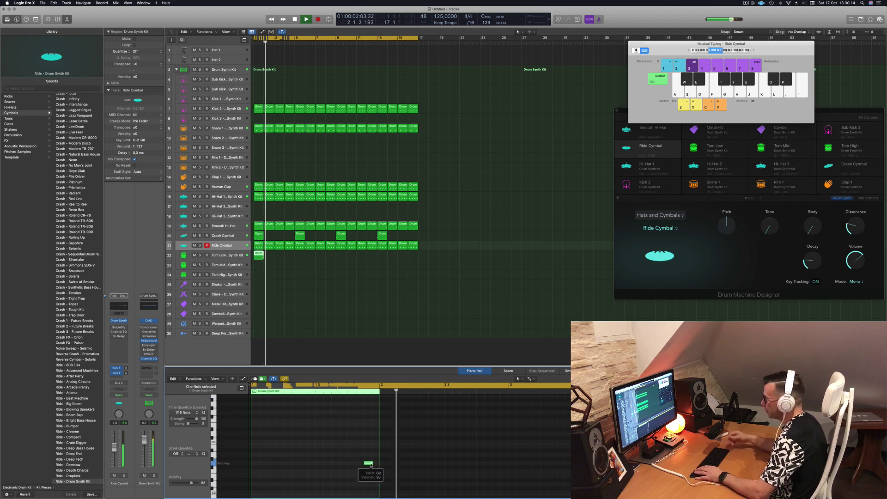
key(space)
key(Return)
key(space)
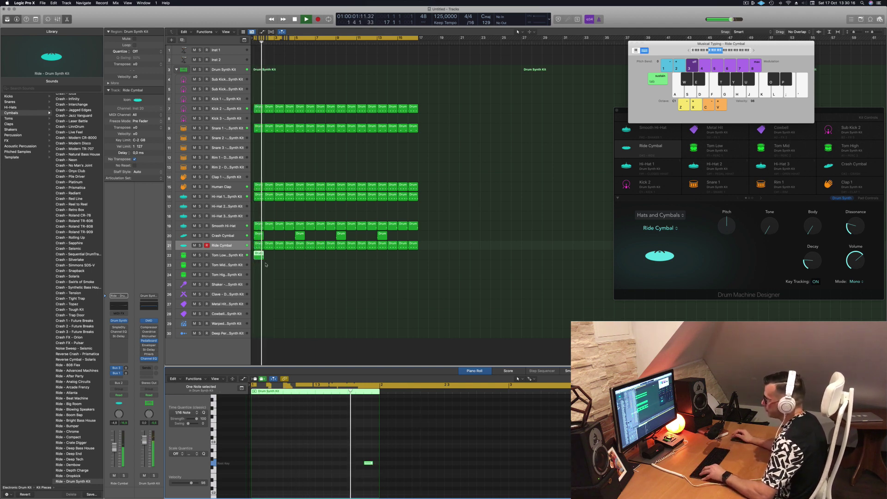
Step: Duplicate the Tom Low region along its track until it fills all 16 bars
drag(259, 255, 268, 258)
drag(284, 259, 304, 259)
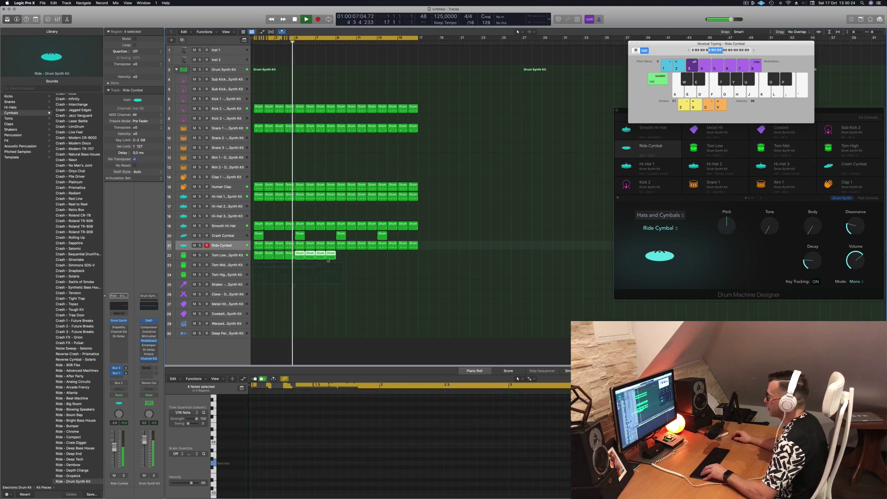
drag(361, 255, 343, 262)
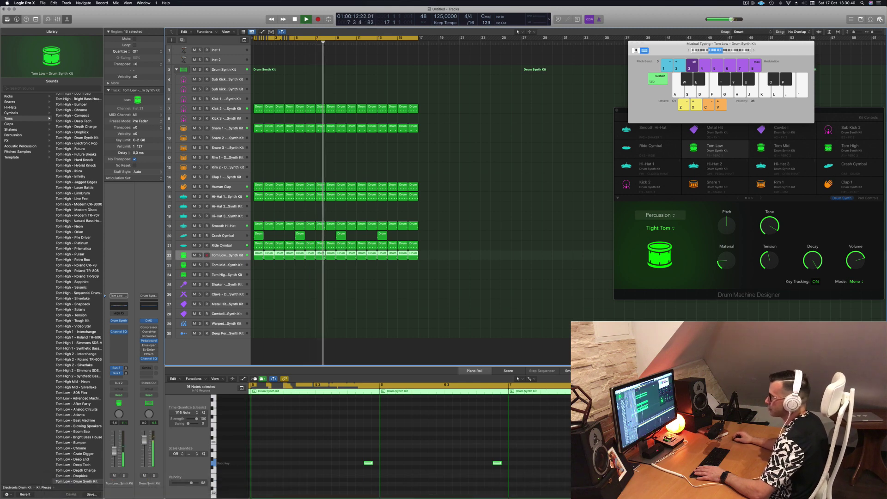
click(446, 291)
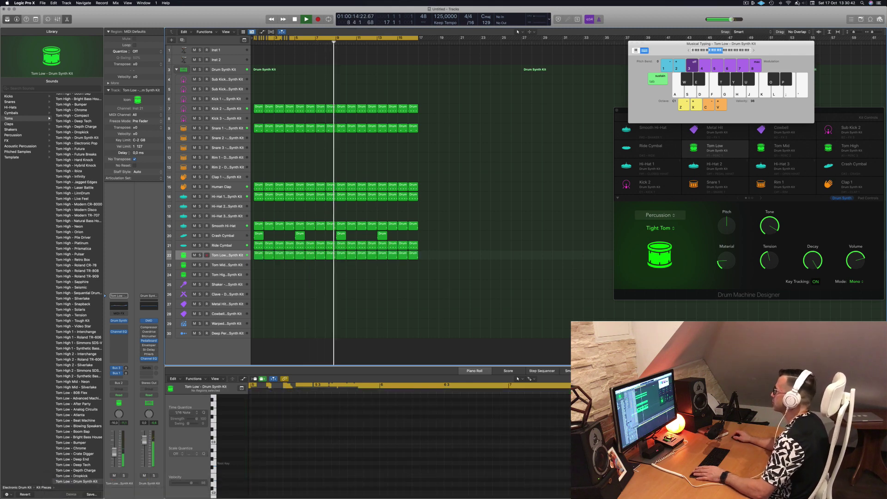
click(745, 3)
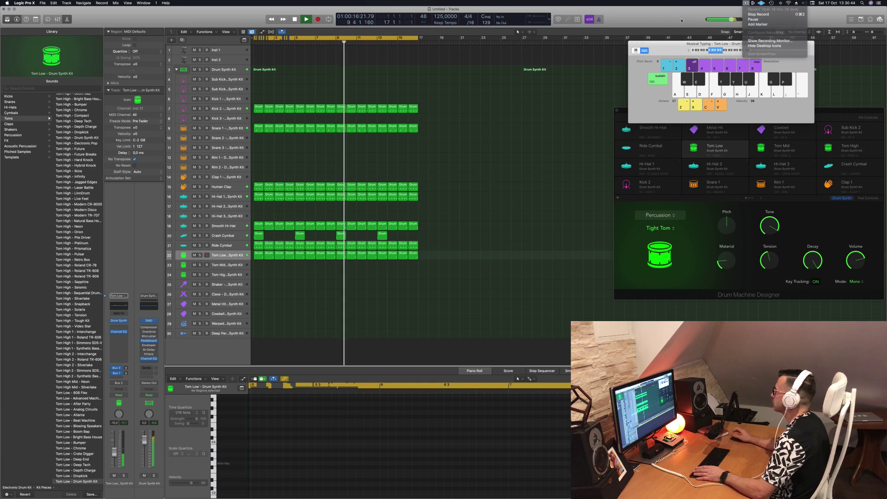
click(373, 320)
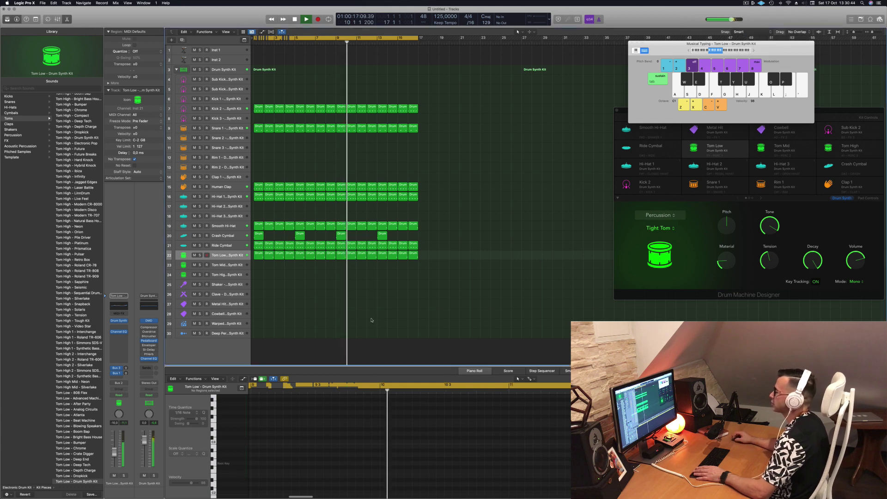
click(261, 304)
Step: Copy Tom Low's bar 1 region to Tom Mid, placing two notes an eighth apart mid-bar on the Tom Mid key
click(259, 256)
drag(259, 259, 259, 269)
drag(315, 423, 394, 492)
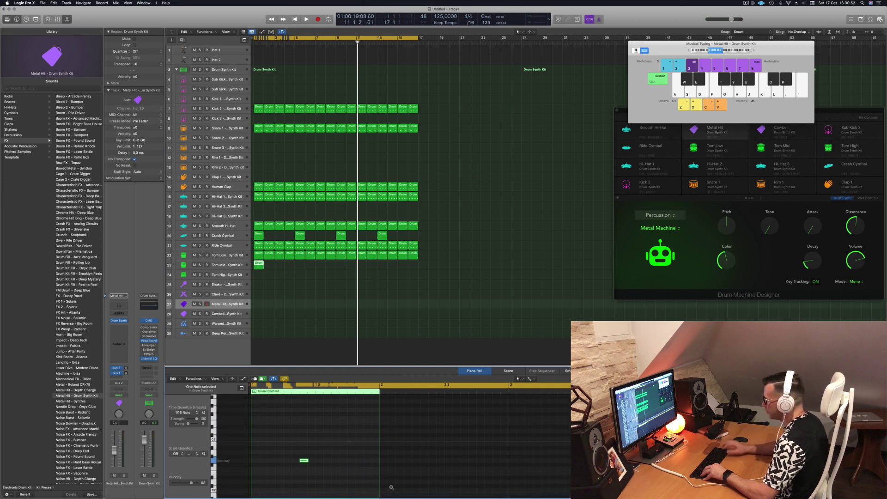
drag(330, 438, 320, 461)
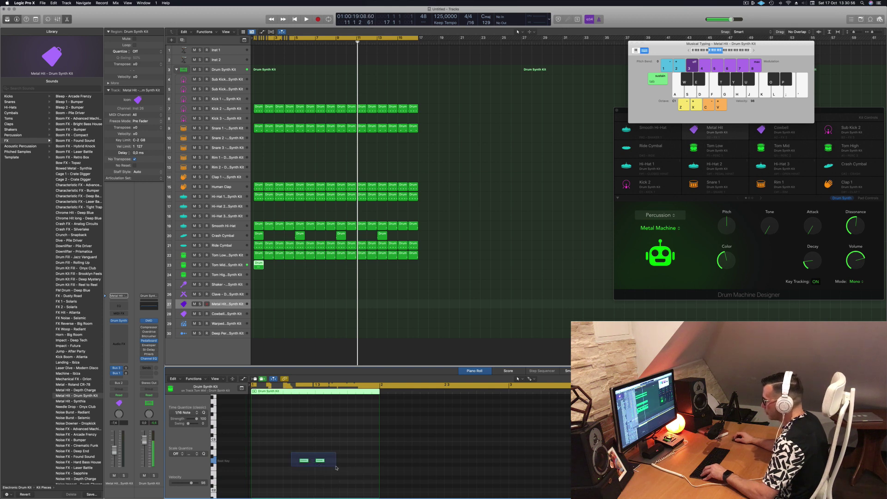
Step: Select the Tom Mid track and play the beat from the start to hear its pattern
key(space)
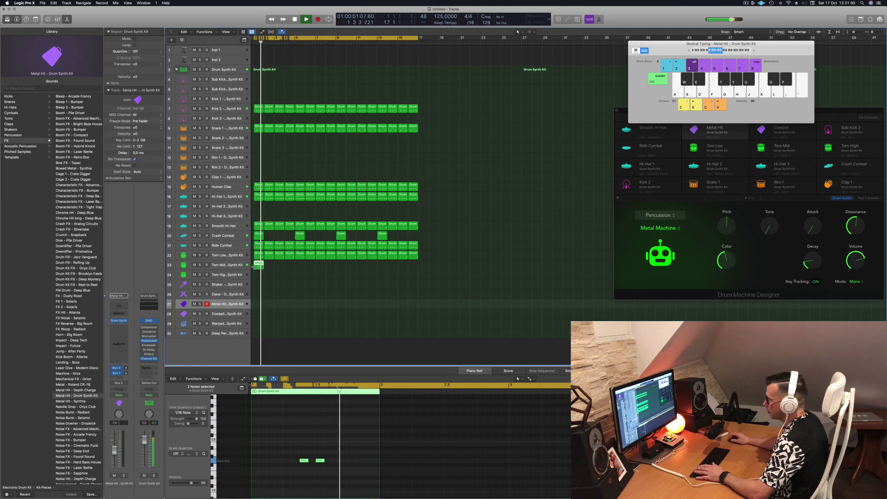
click(237, 268)
key(space)
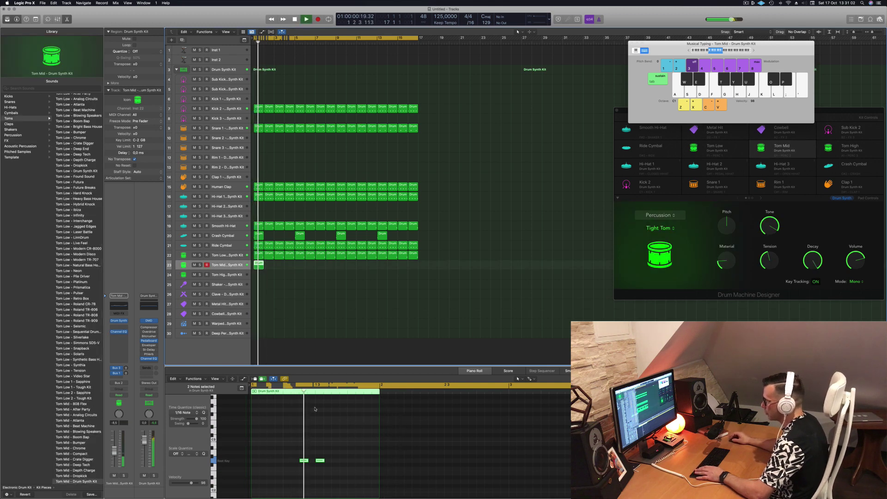
key(r)
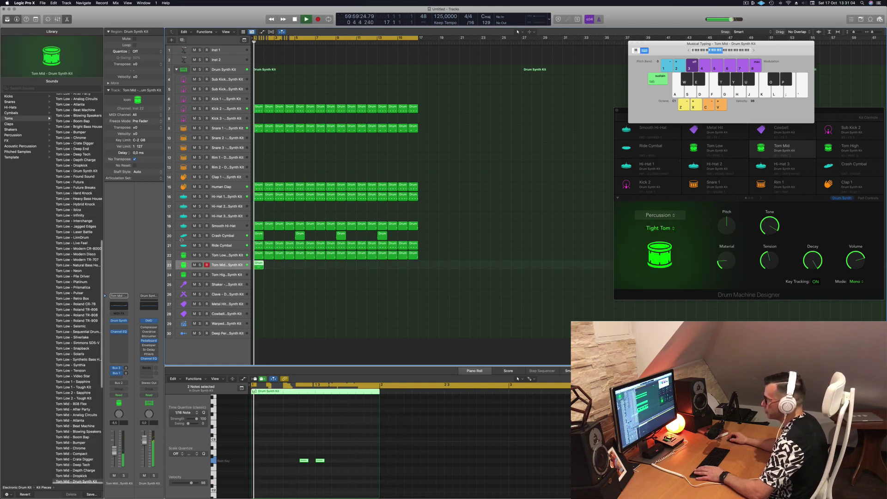
Step: Compare the Tom Mid and Tom Low sounds by soloing each alternately from the start, leaving both unsoloed
click(200, 266)
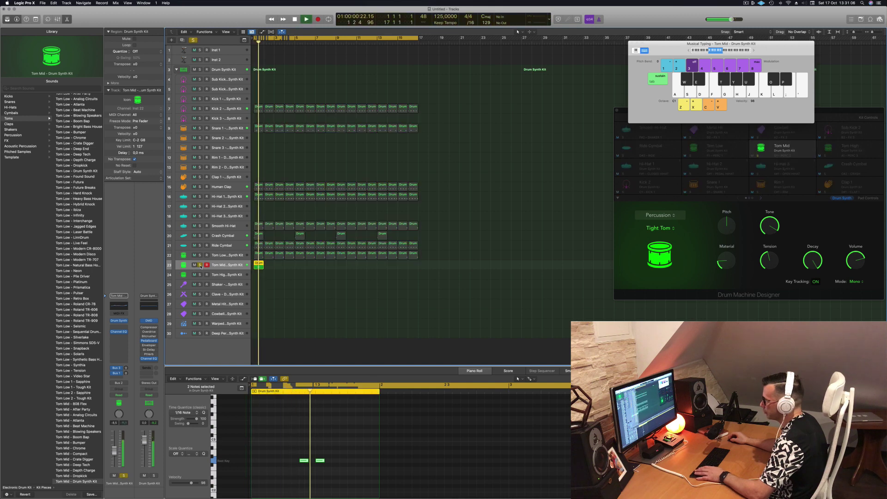
click(200, 265)
key(Return)
click(200, 255)
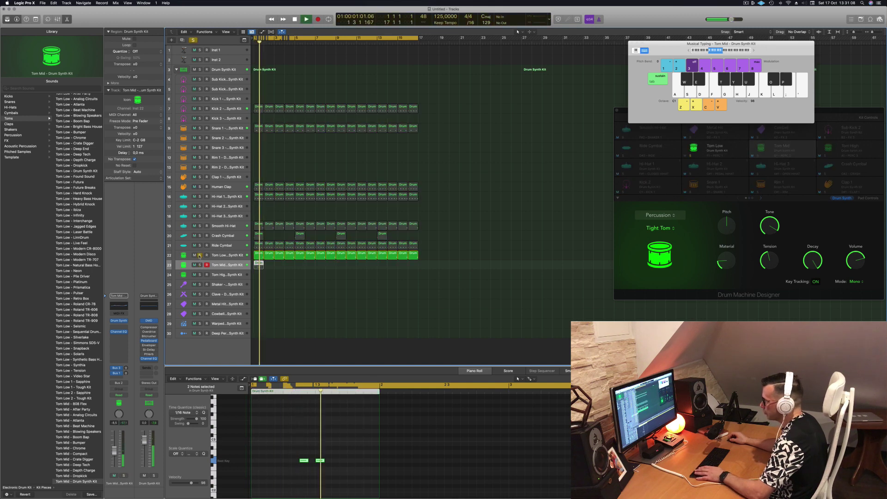
click(200, 255)
key(Return)
click(200, 265)
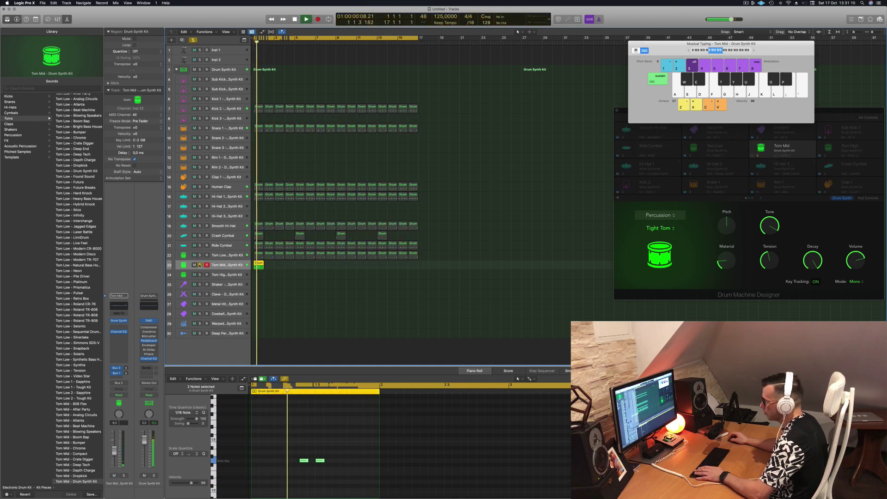
click(201, 265)
click(200, 255)
key(Return)
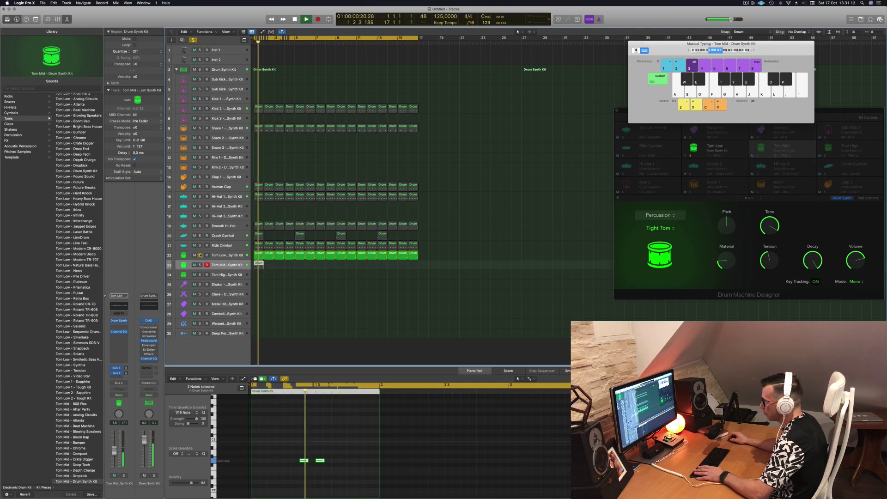
click(200, 255)
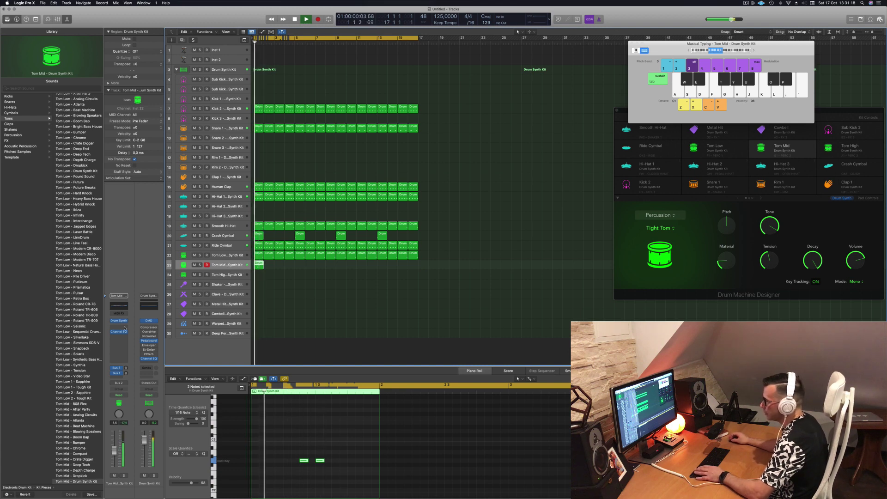
Step: Open the Tom Mid track's Drum Synth and switch its percussion sound to Deep Tom
click(119, 320)
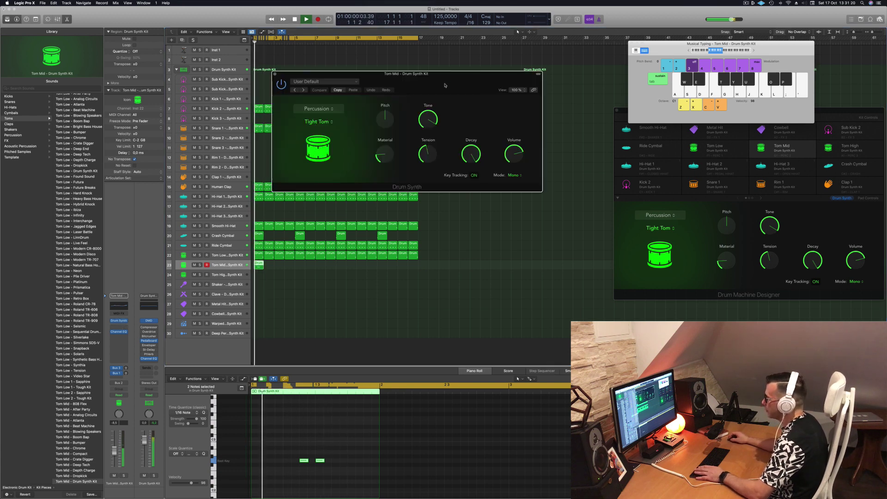
drag(445, 86, 652, 115)
drag(580, 122, 499, 128)
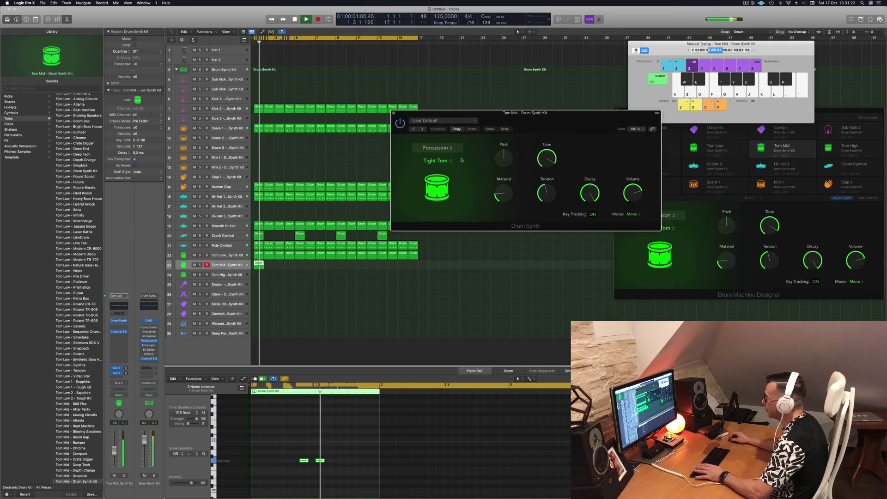
click(450, 162)
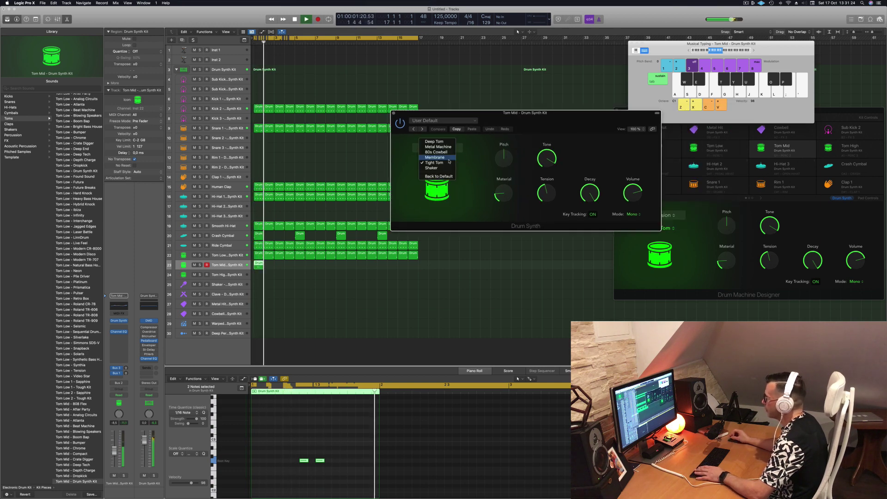
click(447, 143)
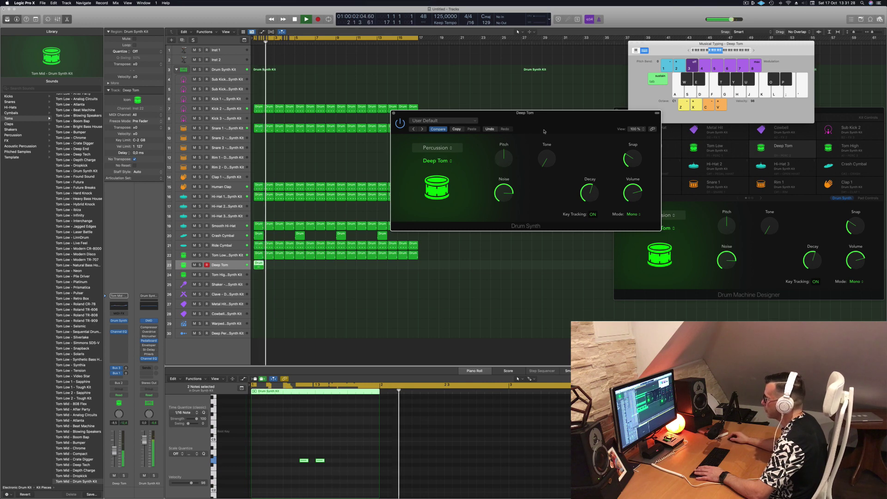
drag(544, 131, 495, 125)
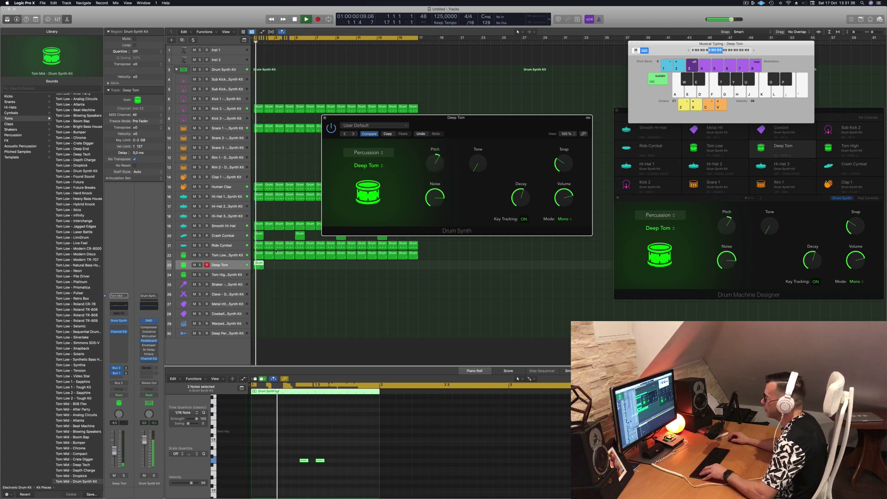
Step: Duplicate the Deep Tom region along its track until it fills all 16 bars, and play from the start
drag(257, 262, 341, 270)
key(Return)
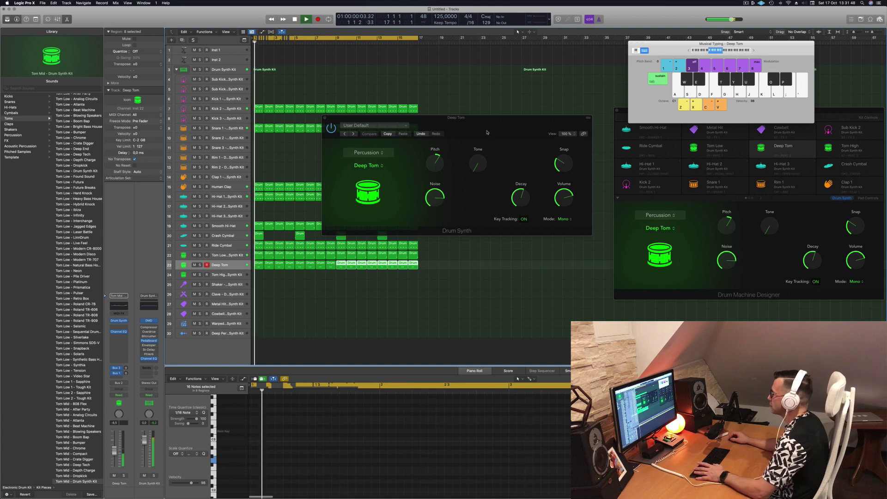
drag(495, 129, 536, 158)
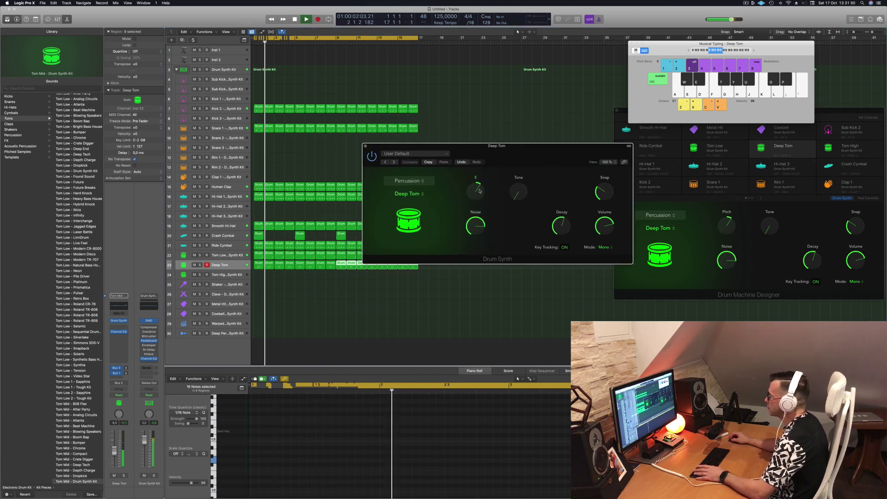
Step: Set the Deep Tom's pitch to 0 and its tone to about 60%
mouse_move(476, 190)
mouse_down()
mouse_move(480, 209)
mouse_move(484, 198)
mouse_up()
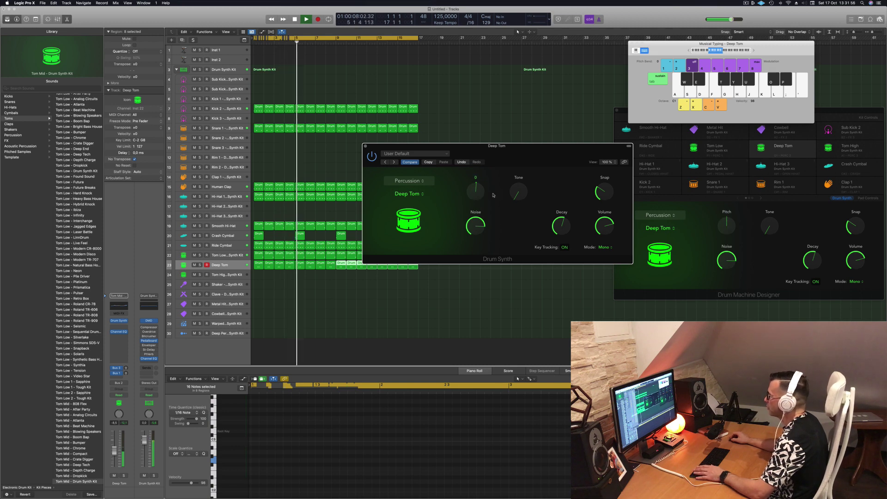
drag(517, 194, 519, 193)
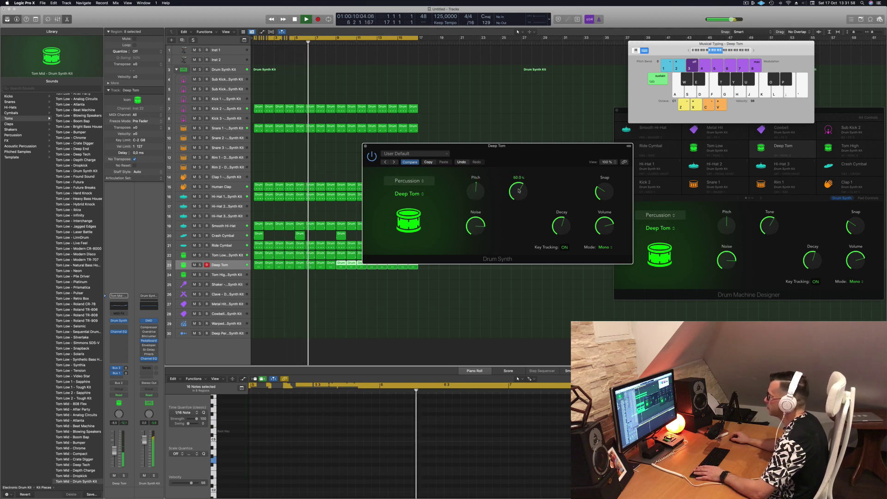
drag(509, 146, 515, 122)
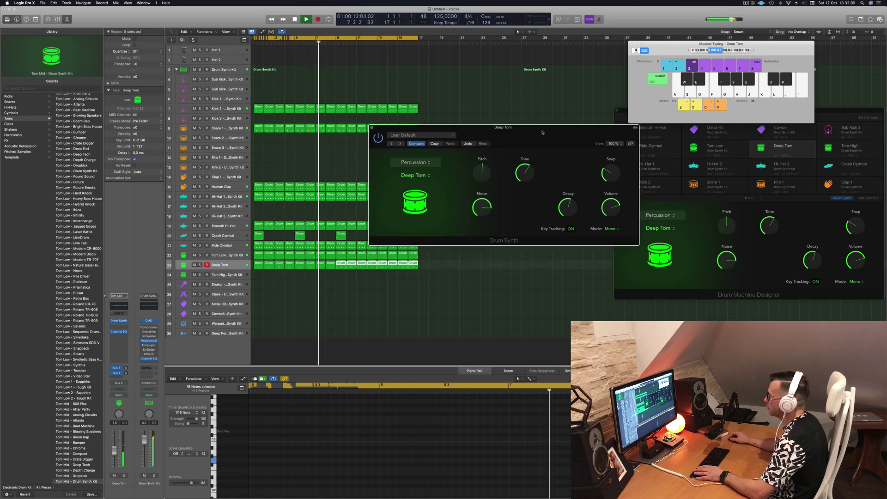
drag(486, 173, 487, 174)
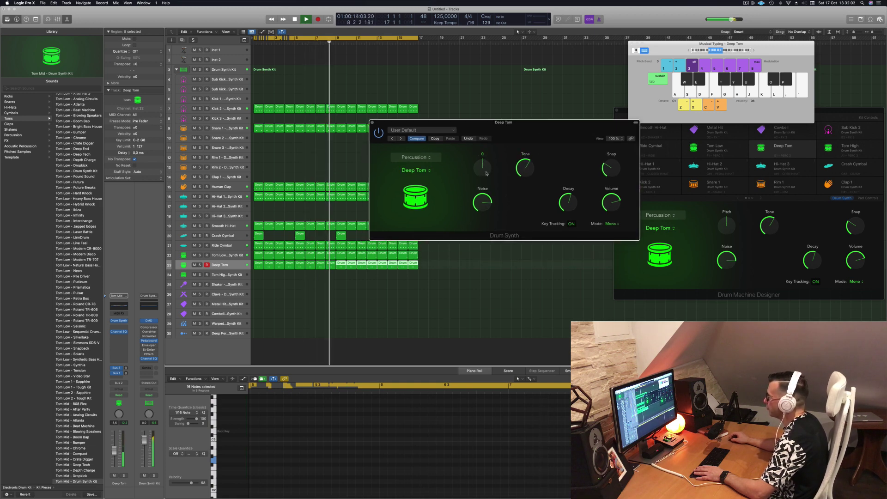
Step: Reduce the Deep Tom's noise amount while playing from the start, and close its Drum Synth window
drag(518, 128, 524, 128)
key(Return)
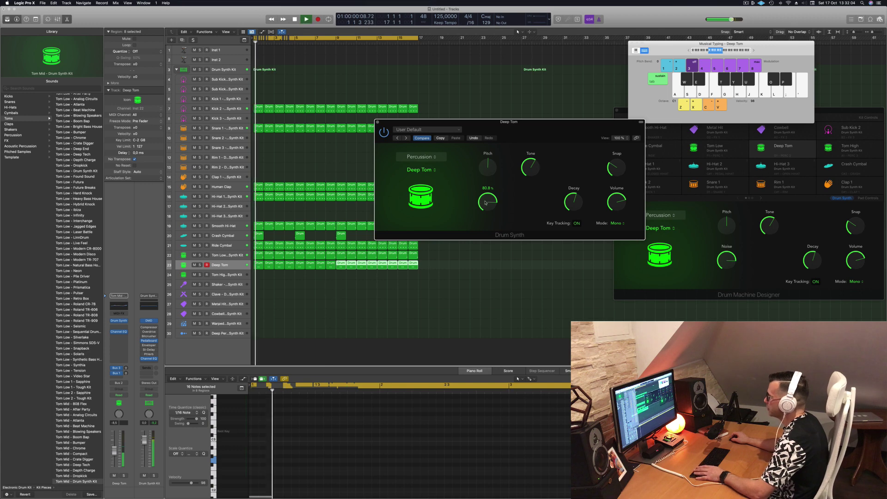
drag(487, 203, 486, 222)
drag(509, 122, 483, 124)
click(350, 123)
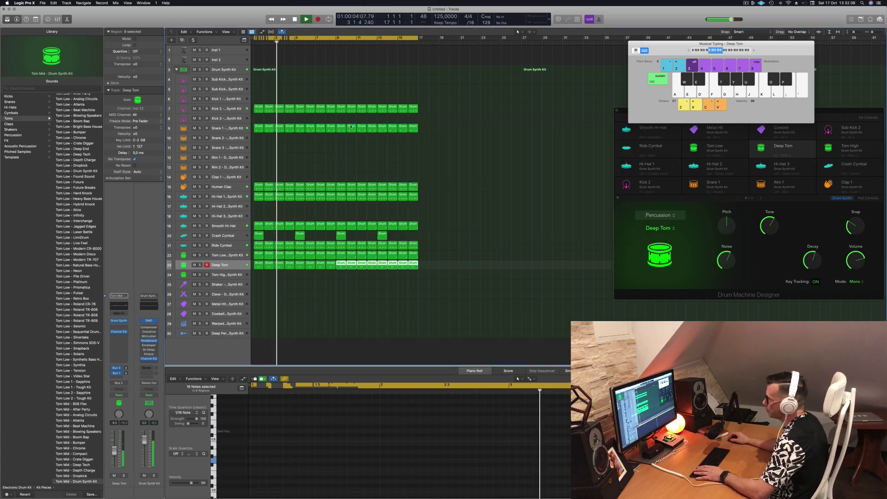
Step: Copy the Deep Tom track's bar 1 region to bar 1 of the Tom High track
click(239, 256)
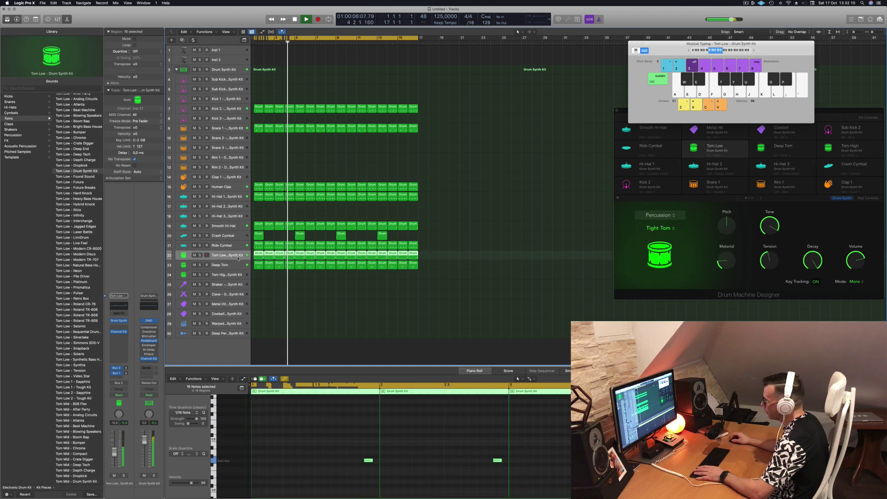
click(237, 269)
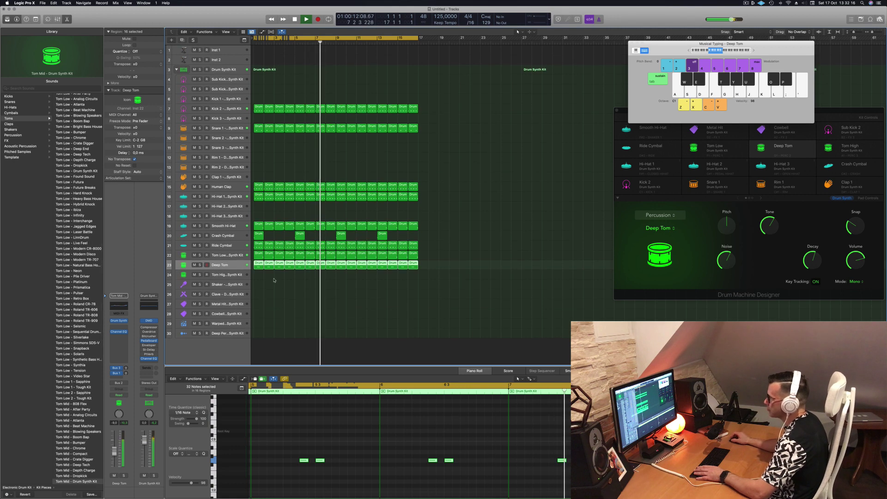
click(259, 265)
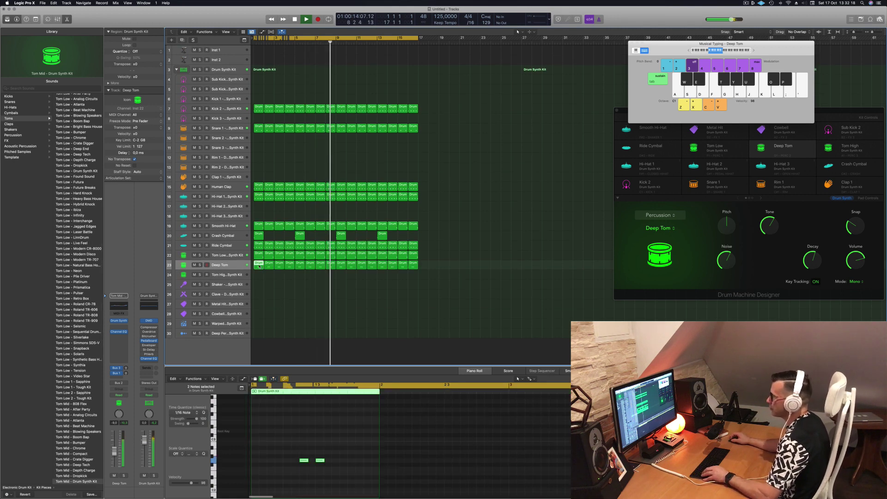
drag(259, 267, 259, 275)
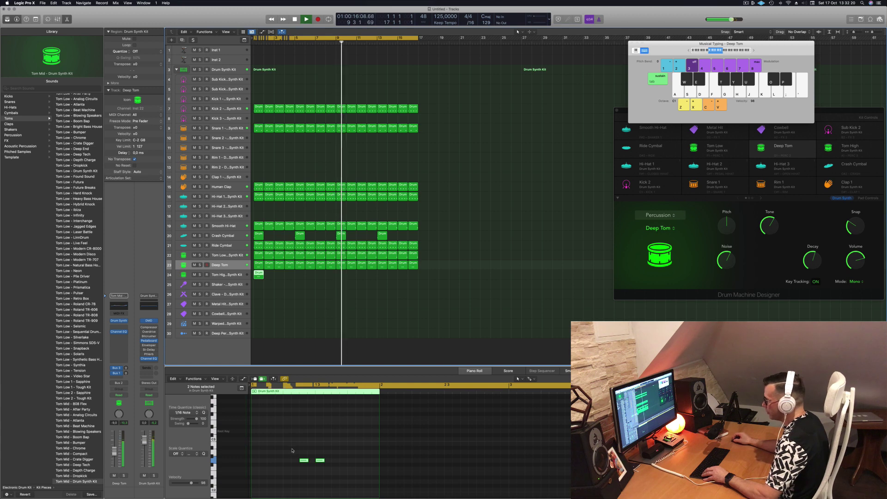
Step: Move both copied notes up onto the Tom High key and one beat earlier, and play from the start
key(alt+Up)
key(alt+Up)
key(alt+Up)
key(alt+Up)
key(alt+Up)
key(alt+Up)
key(alt+Up)
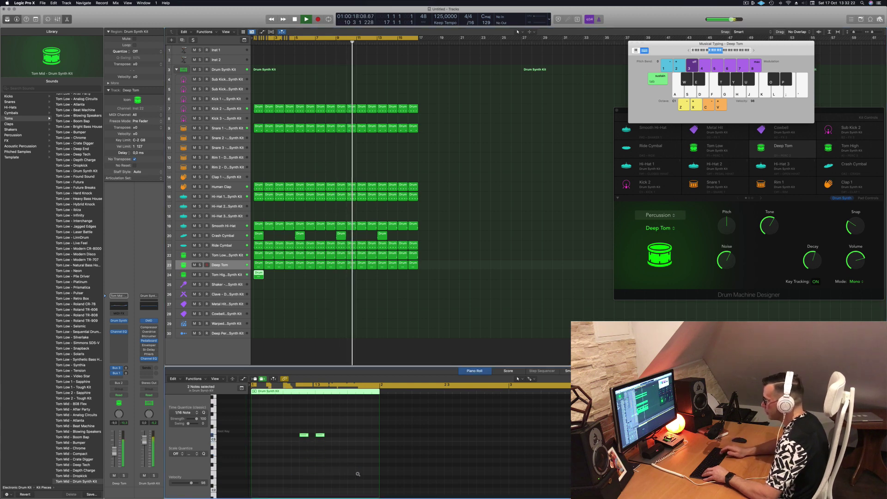
key(alt+Left)
key(alt+Left)
key(alt+Left)
key(alt+Left)
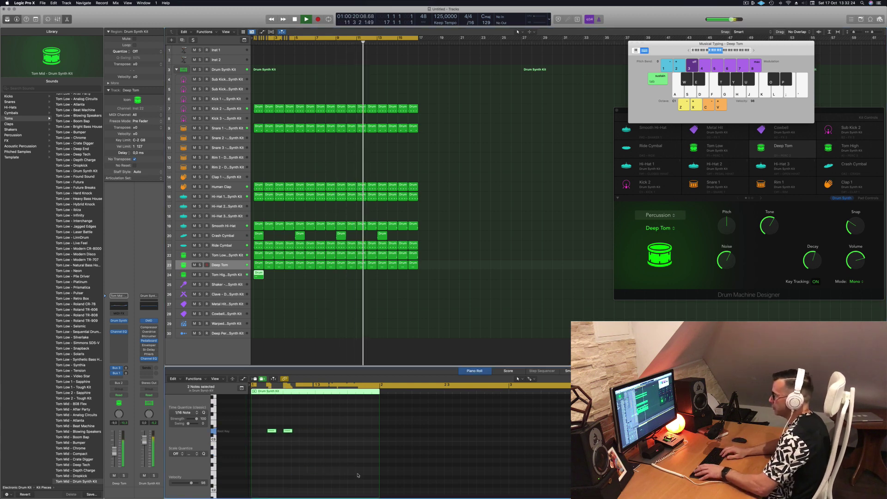
key(Return)
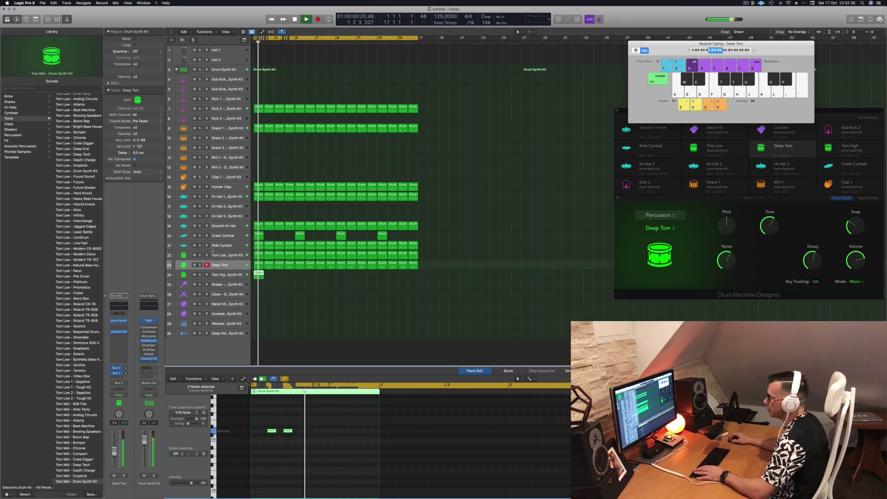
Step: Open the Tom High track's Drum Synth and switch its percussion sound to Membrane
click(221, 275)
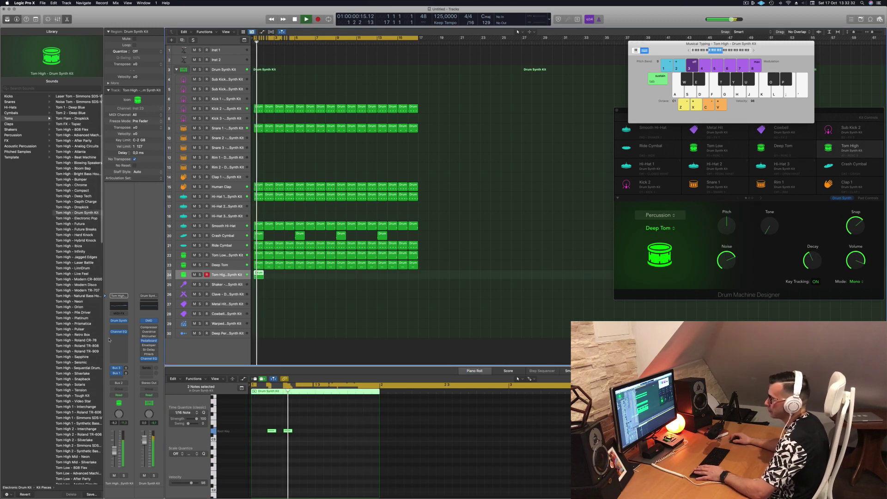
click(119, 321)
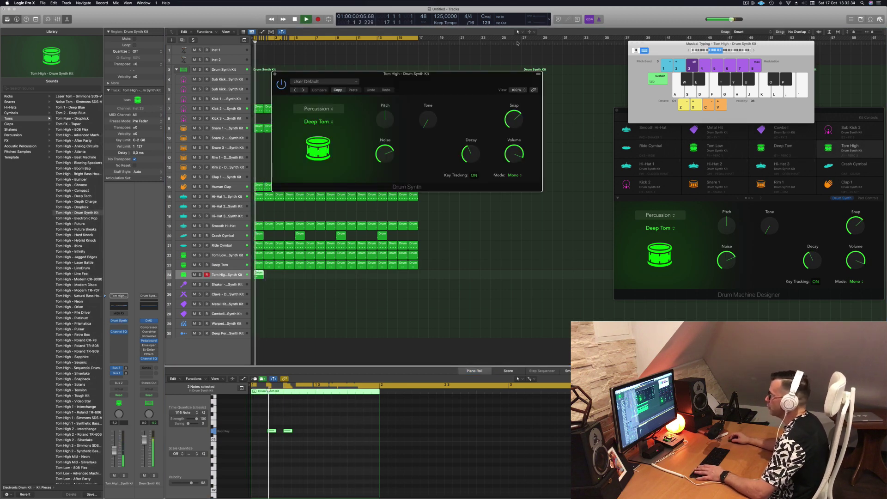
drag(308, 154, 409, 170)
click(432, 139)
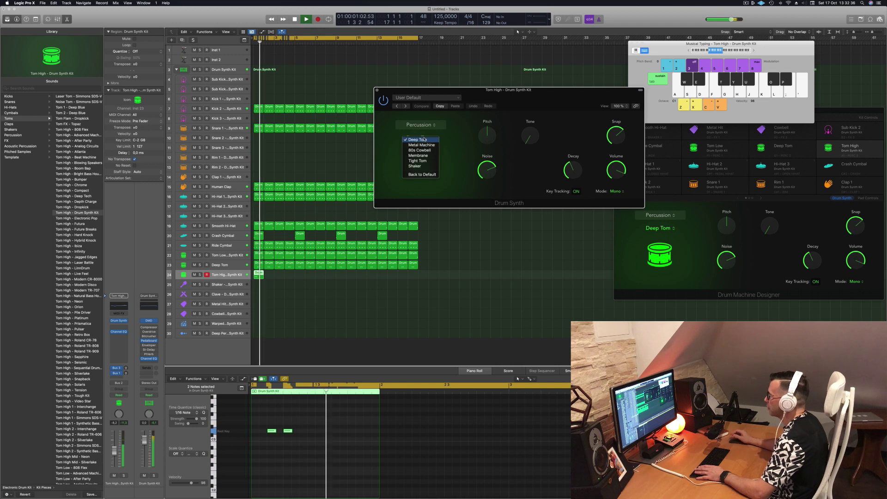
key(space)
click(424, 139)
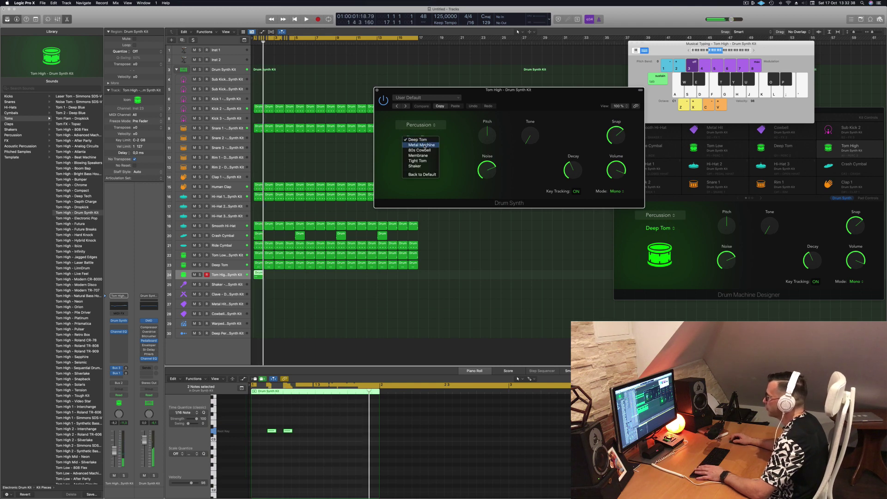
click(427, 157)
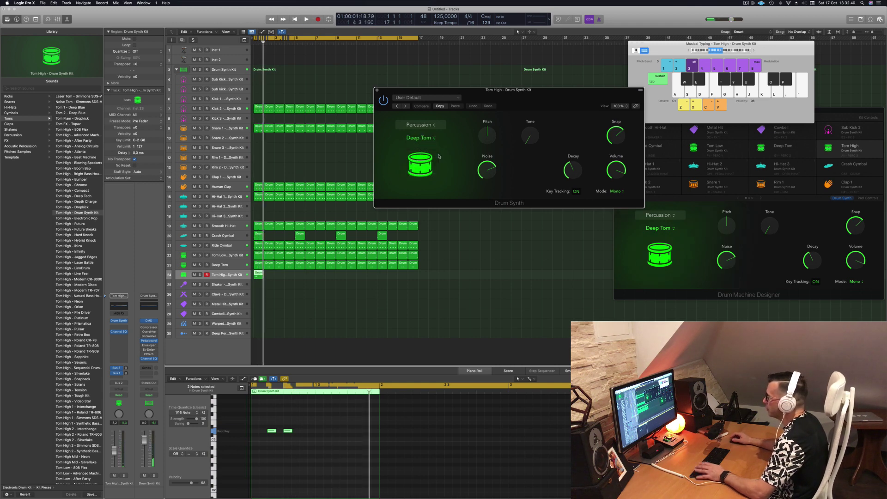
key(space)
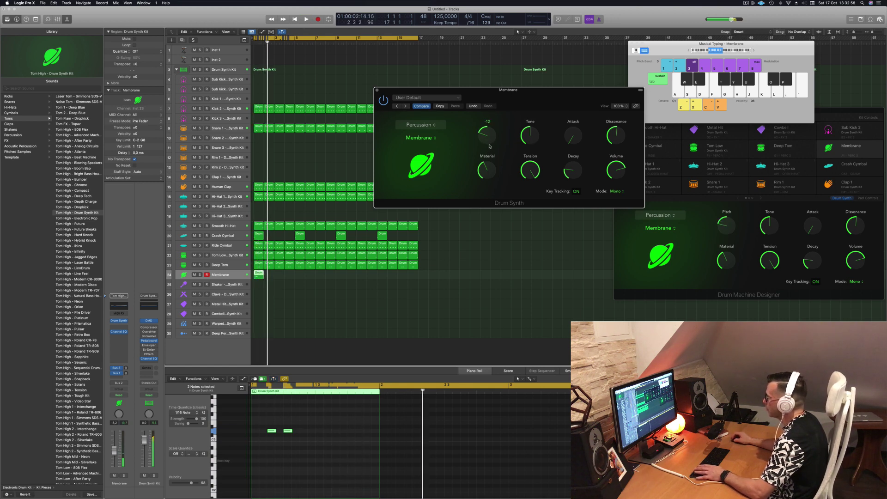
Step: Duplicate the Membrane region along its track until it fills all 16 bars
drag(257, 273, 317, 275)
key(alt+Left)
key(alt+Left)
key(alt+Left)
key(alt+Left)
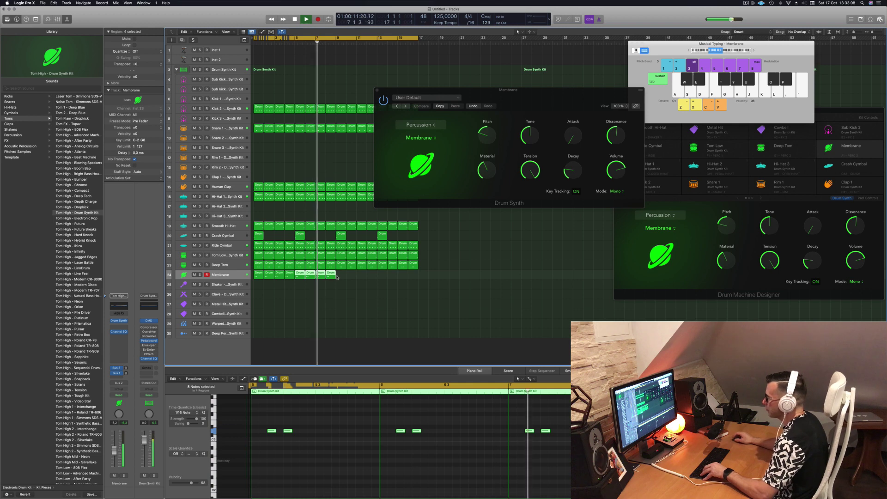
click(249, 279)
drag(256, 276, 341, 277)
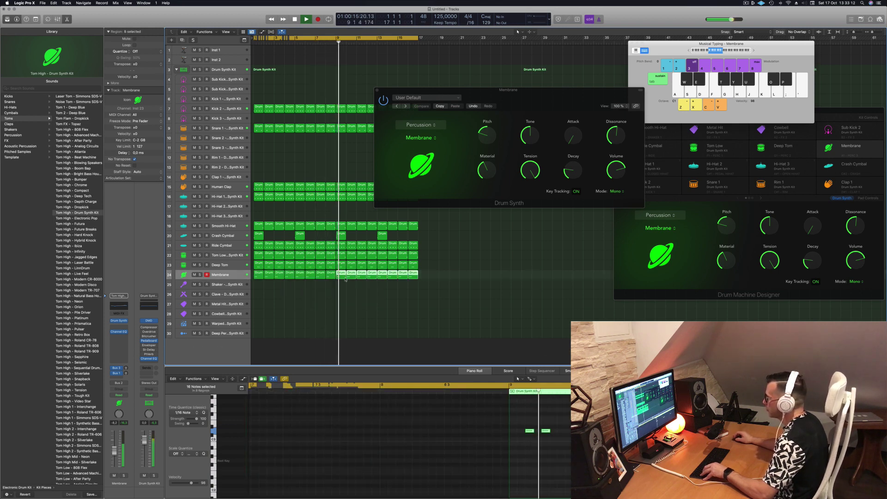
Step: Raise the Membrane's pitch to its centre position and play the beat from the start to hear it
drag(539, 96, 563, 97)
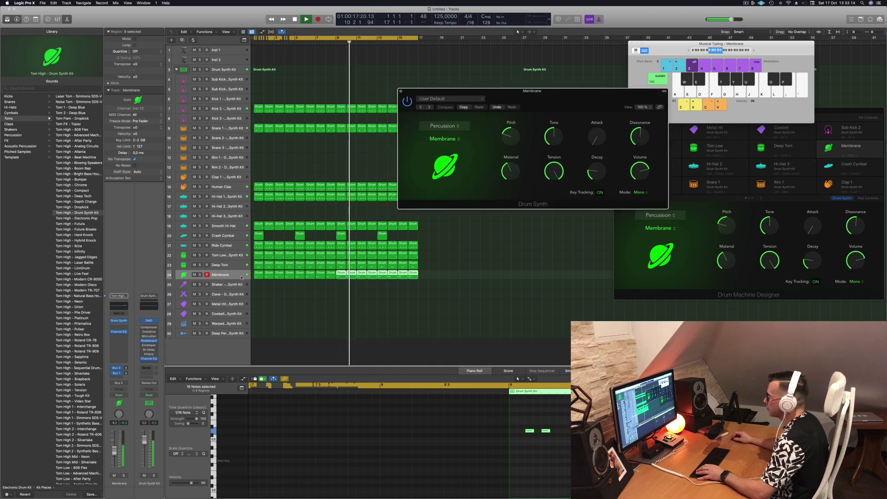
click(521, 211)
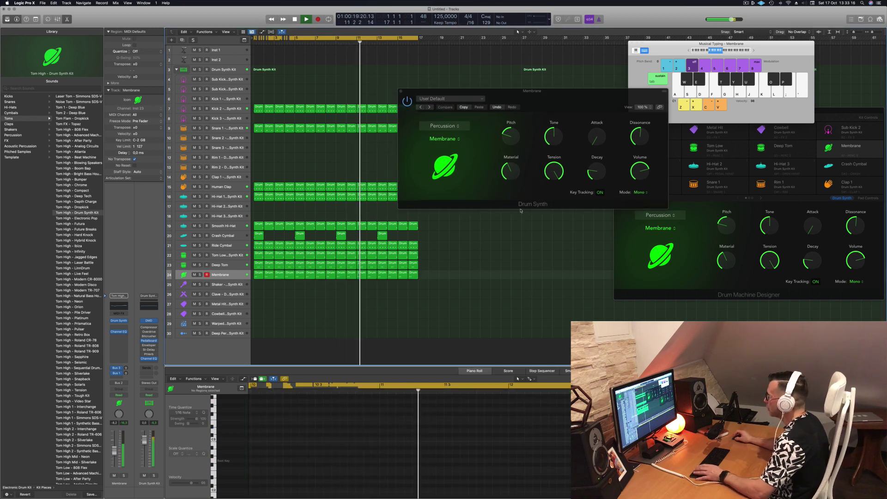
drag(511, 135, 514, 119)
key(Return)
key(space)
drag(569, 98, 557, 118)
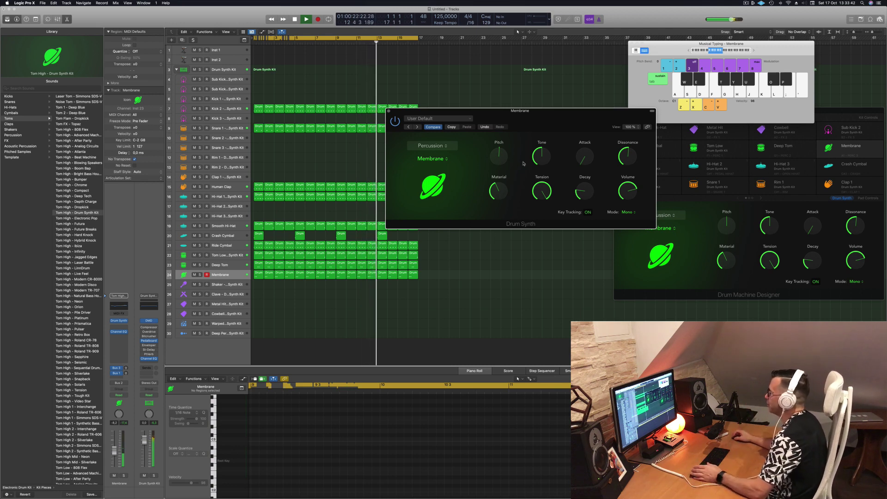
drag(560, 120, 614, 175)
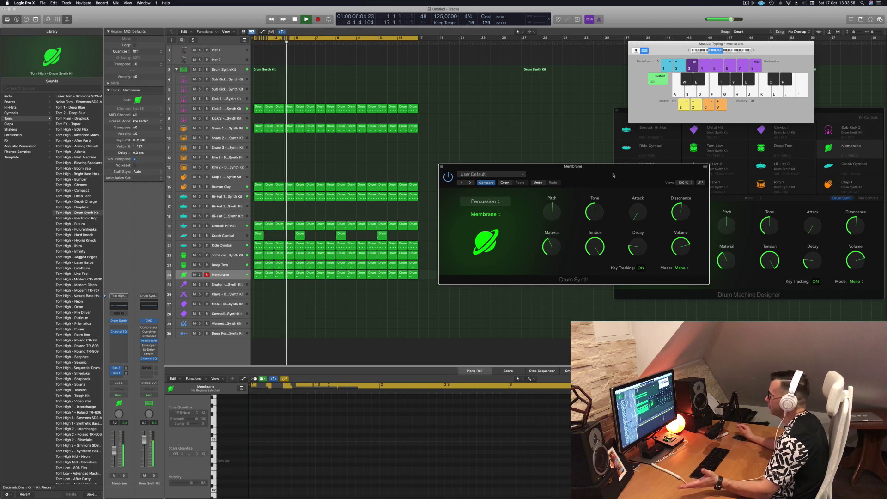
drag(614, 176, 596, 182)
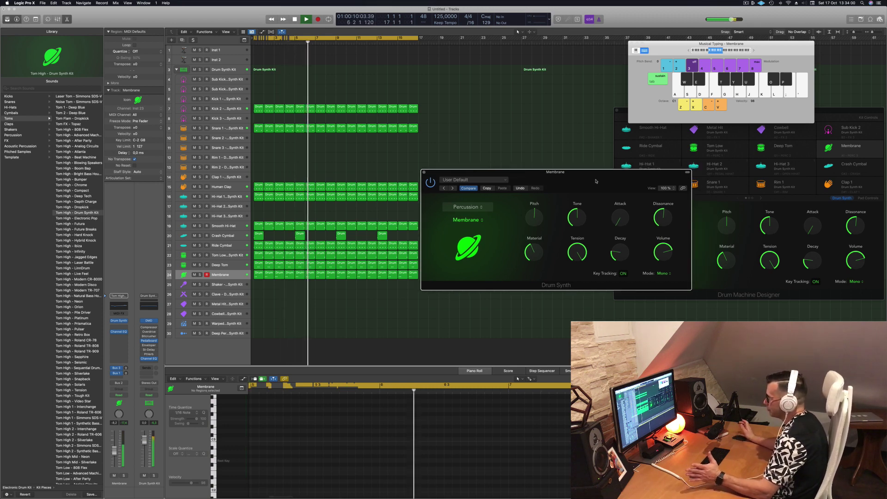
Step: Select the Membrane track and turn down its channel volume
click(220, 264)
key(Down)
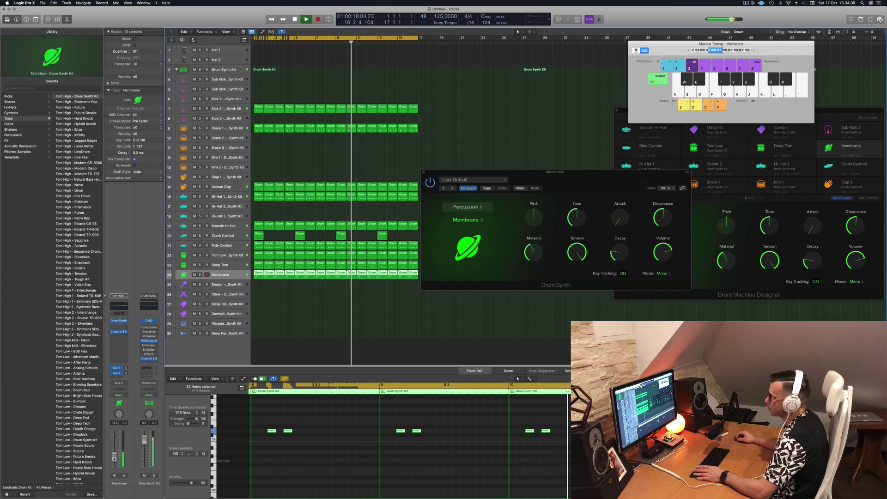
drag(515, 218, 509, 223)
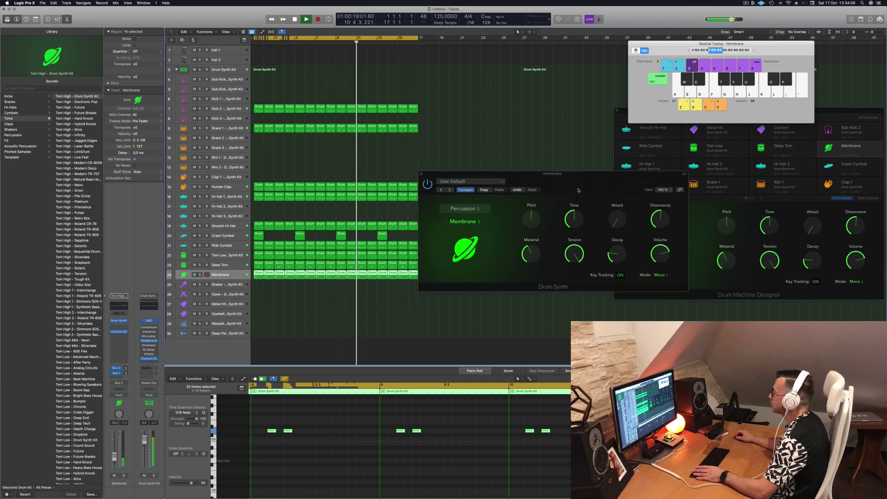
Step: Close the Membrane's Drum Synth and insert a Stereo Delay on the Human Clap track
click(418, 177)
click(230, 190)
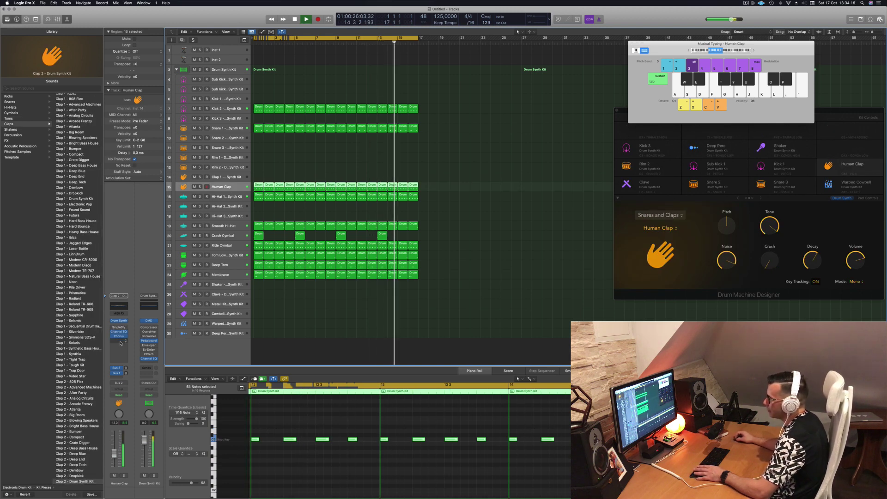
click(121, 343)
mouse_move(139, 392)
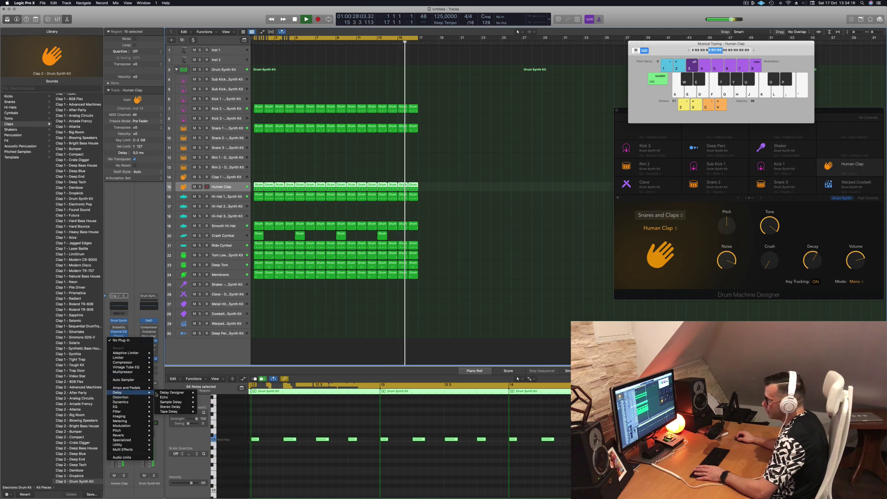
mouse_move(172, 394)
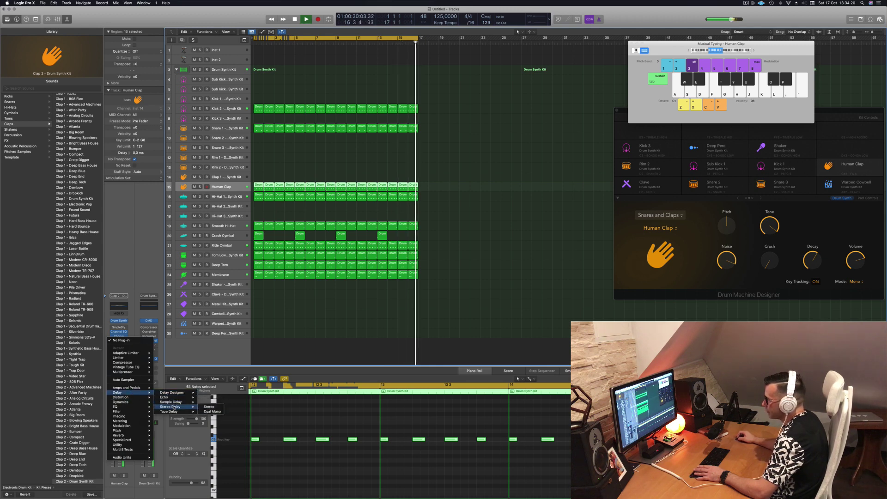
click(372, 215)
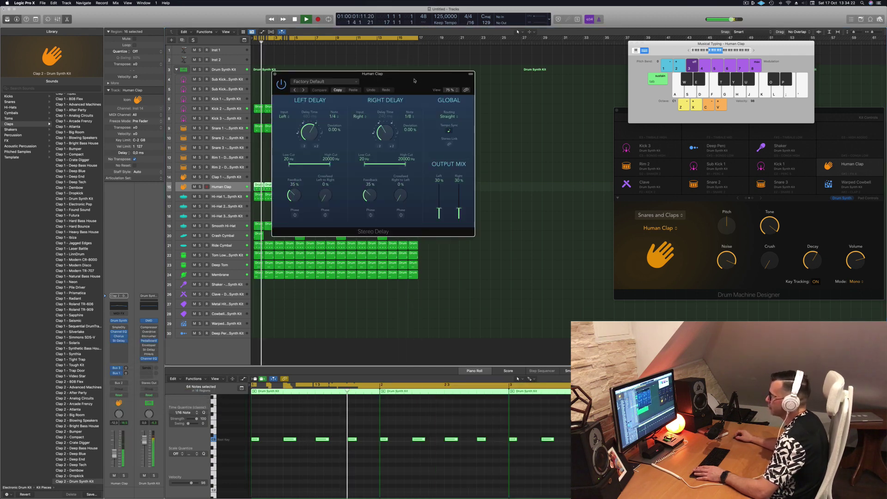
Step: Set the Human Clap's left delay note value to 1/4 and close the Stereo Delay window
drag(415, 81, 597, 151)
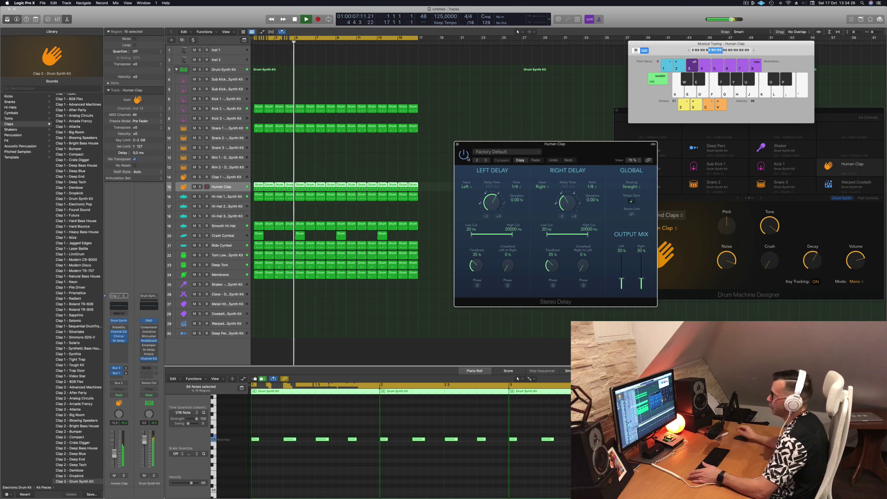
drag(587, 148, 576, 147)
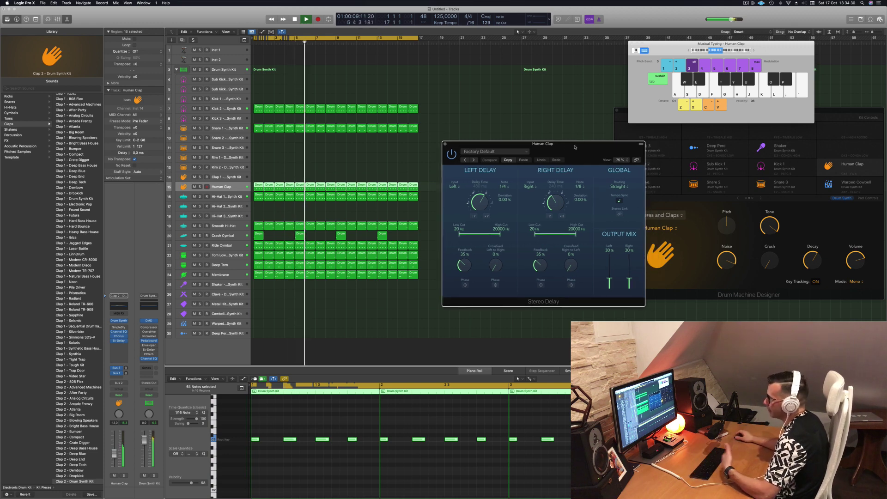
click(446, 144)
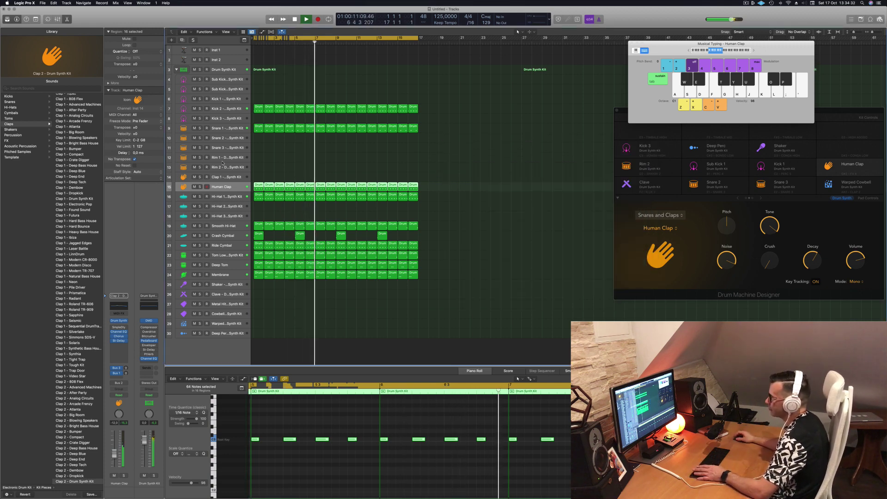
click(548, 254)
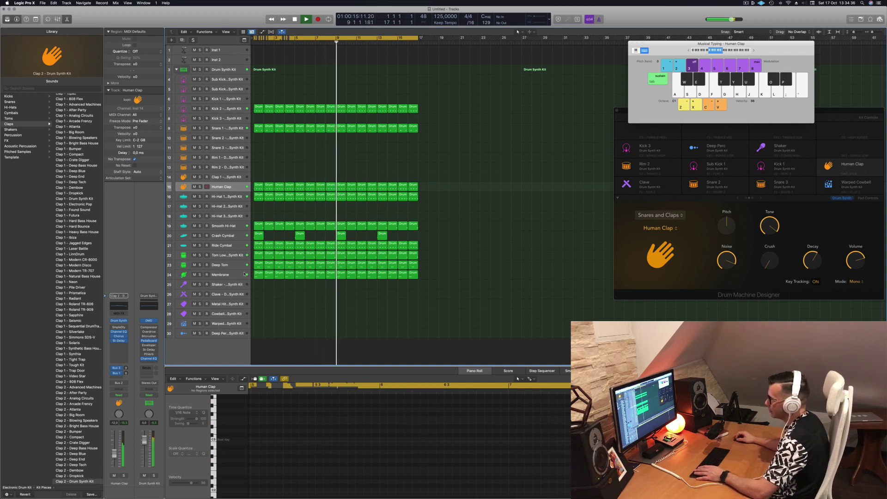
Step: Move the first Human Clap region to bar 1 of the Shaker track
click(227, 276)
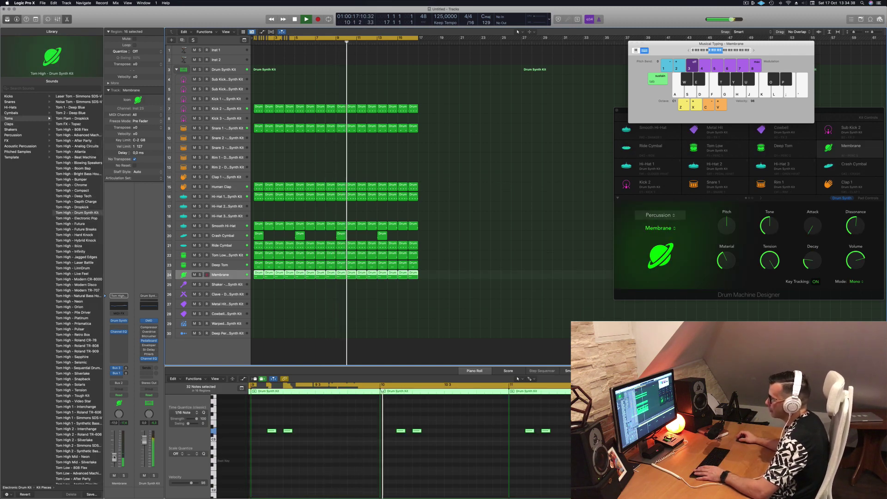
click(258, 299)
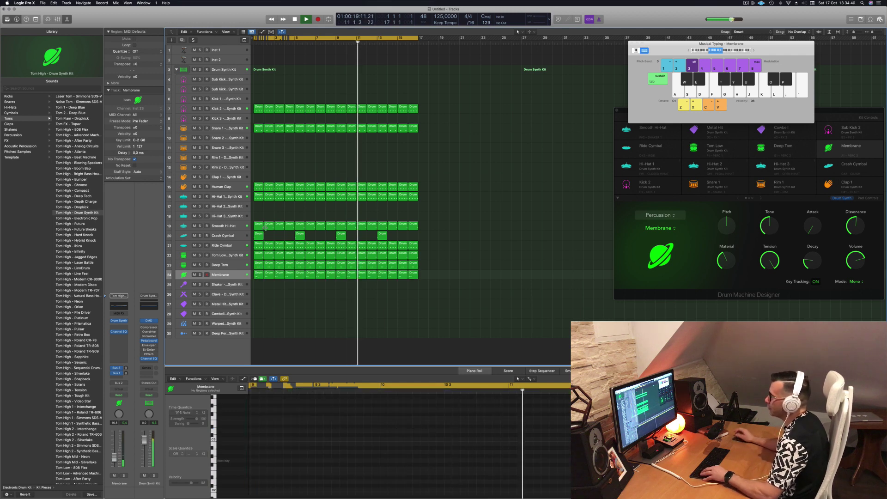
drag(261, 183, 257, 289)
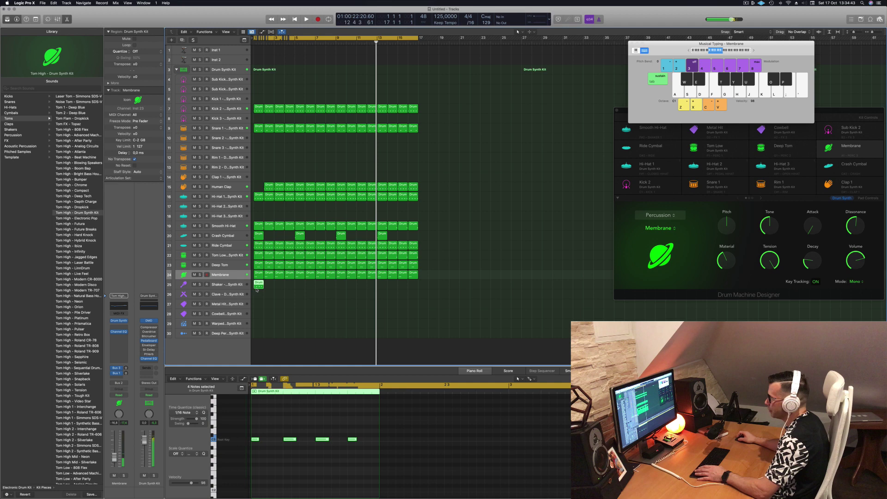
Step: Copy the Shaker region's four notes two sixteenths later and play the pattern briefly
click(254, 437)
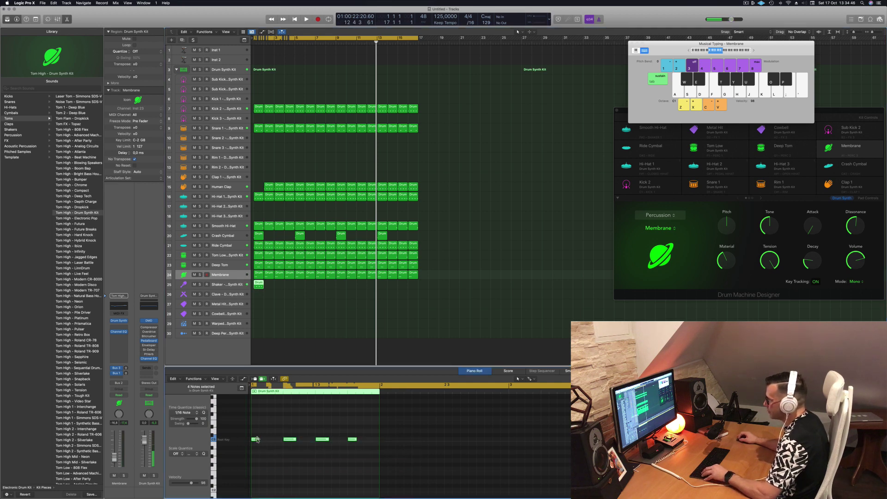
drag(258, 440, 275, 443)
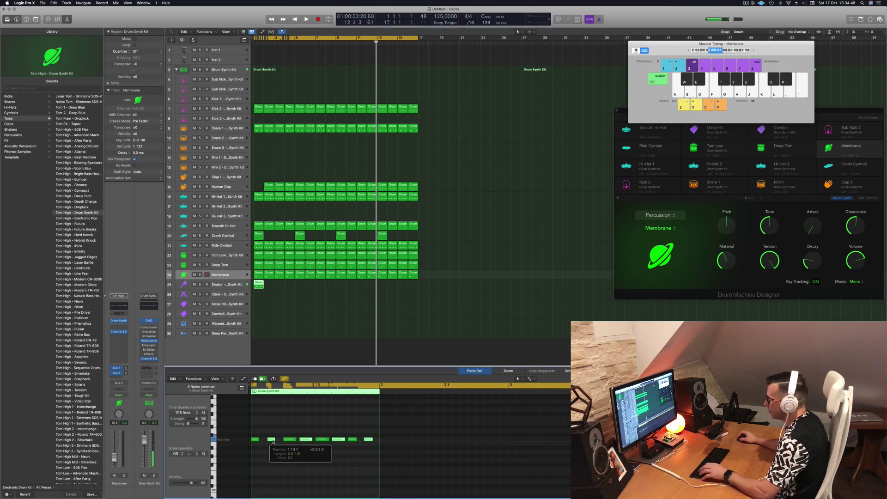
key(space)
key(space)
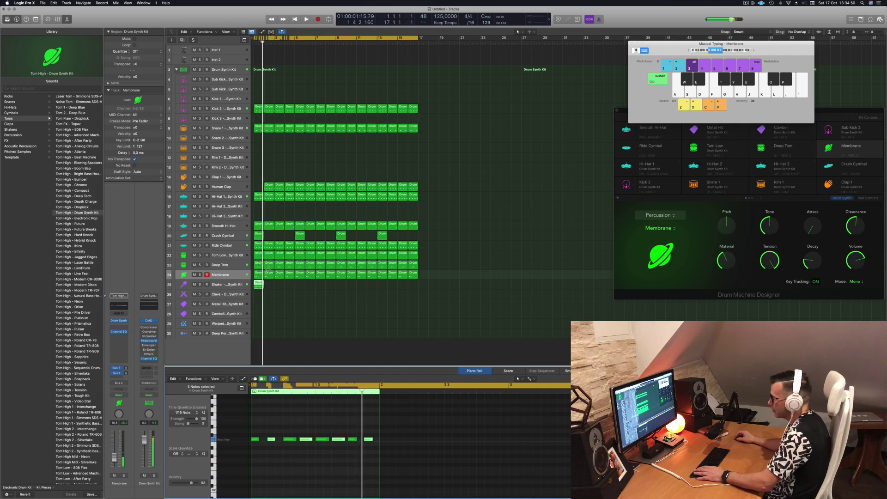
Step: Duplicate the Shaker region along its track to fill all 16 bars and play the beat from the start
click(220, 283)
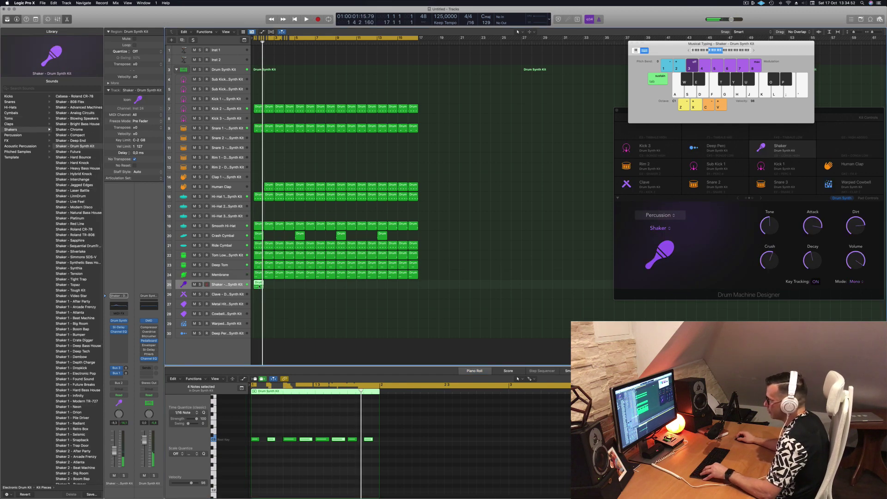
drag(260, 285, 353, 286)
key(Return)
key(space)
click(239, 287)
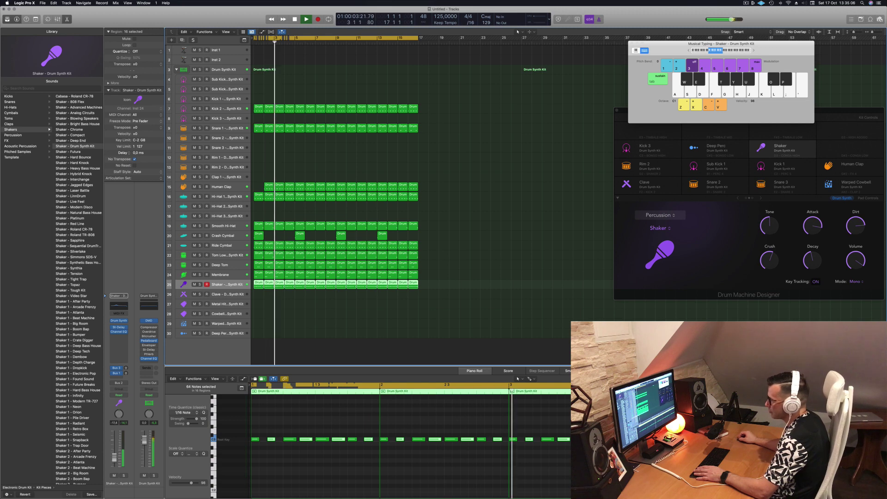
Step: Open the Shaker's Drum Synth and lower its Decay almost to minimum while the beat plays
click(119, 321)
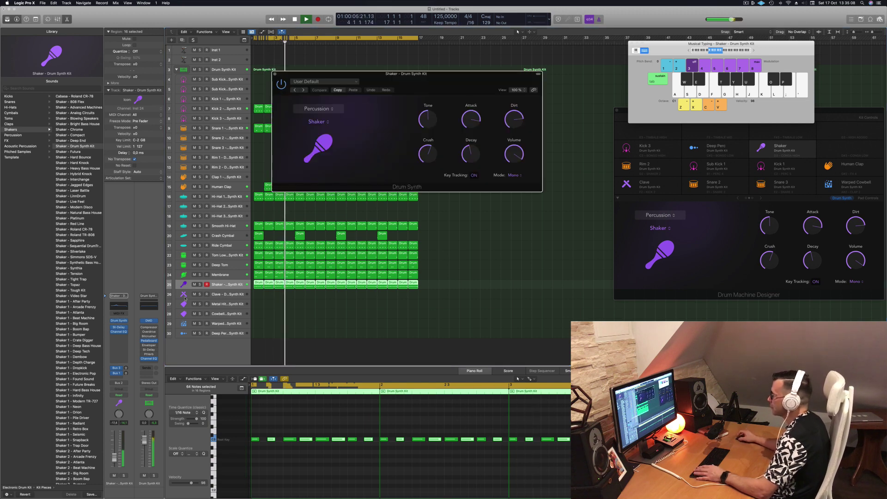
key(space)
drag(413, 77, 401, 87)
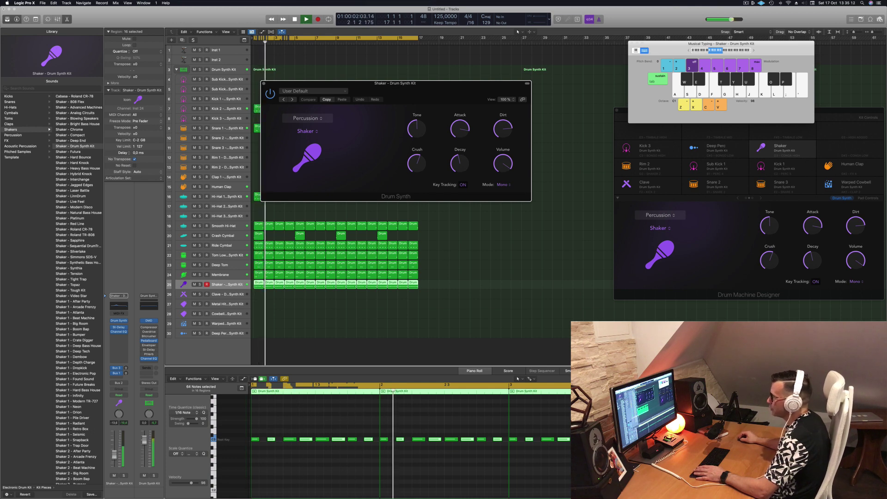
click(254, 42)
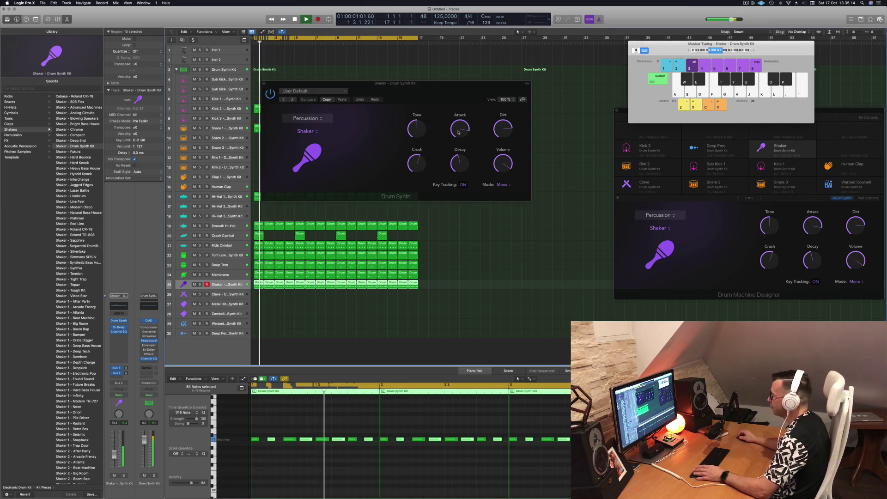
drag(456, 164, 458, 199)
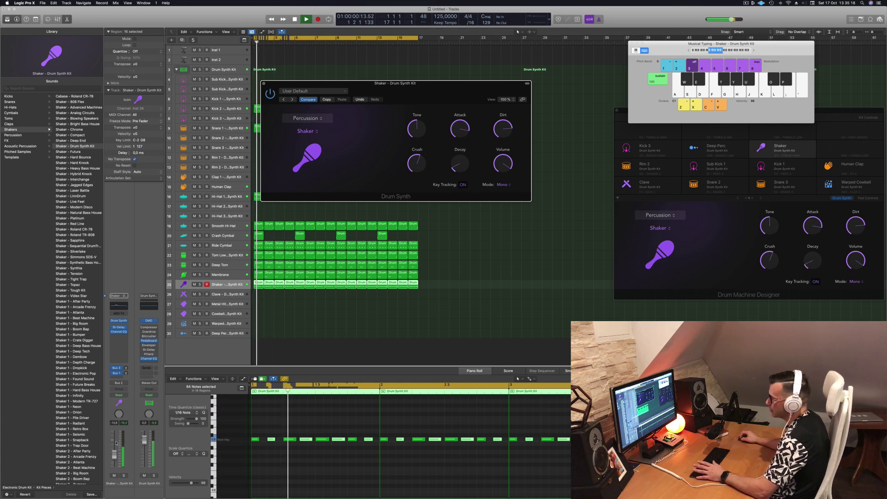
drag(115, 456, 114, 455)
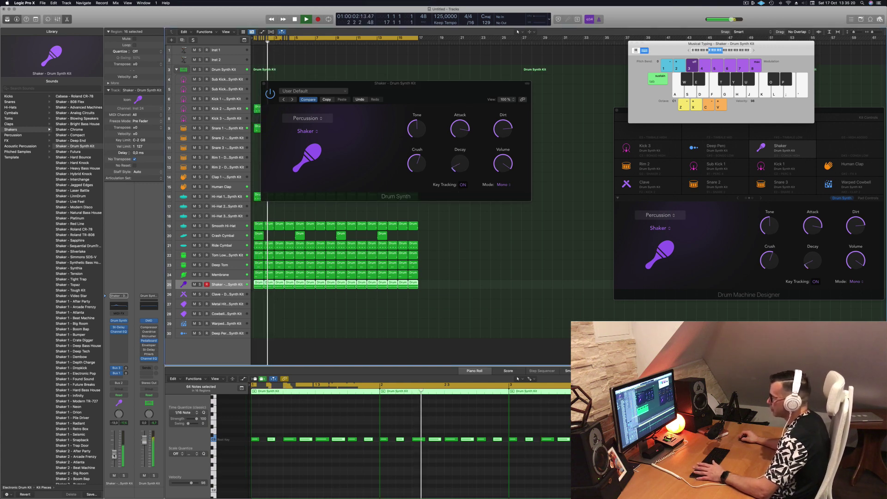
click(114, 476)
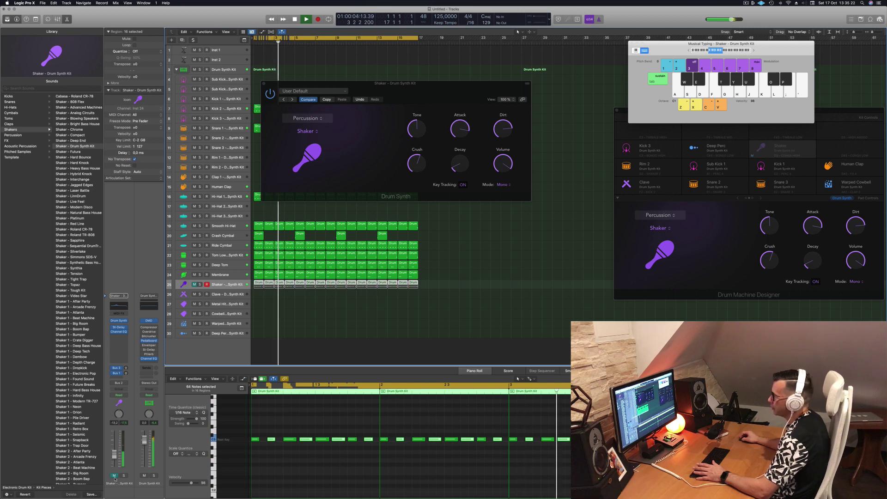
click(114, 476)
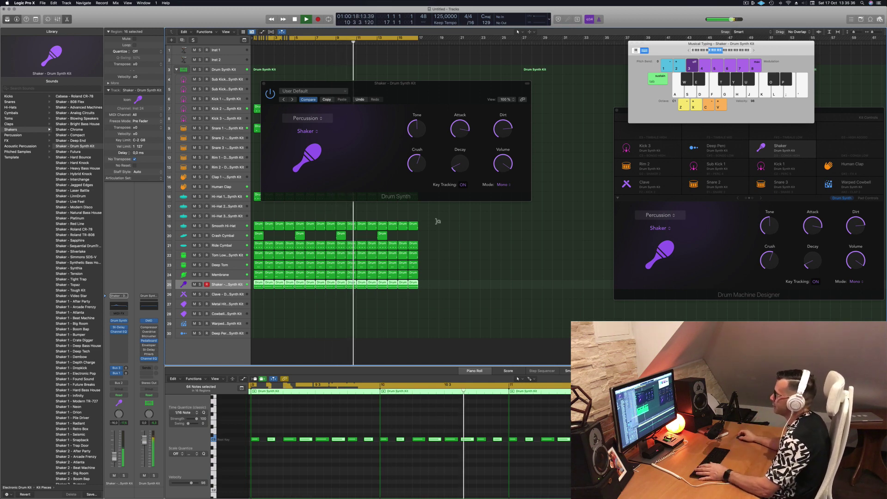
drag(451, 86, 482, 177)
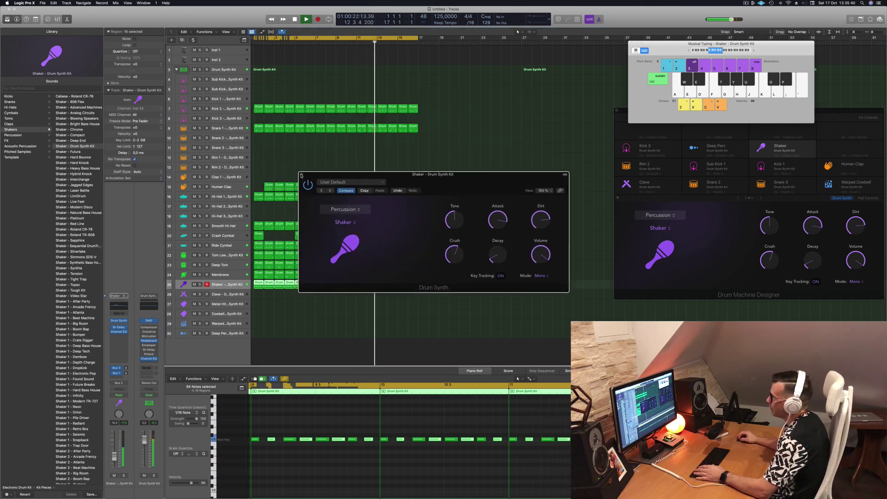
click(301, 175)
click(309, 168)
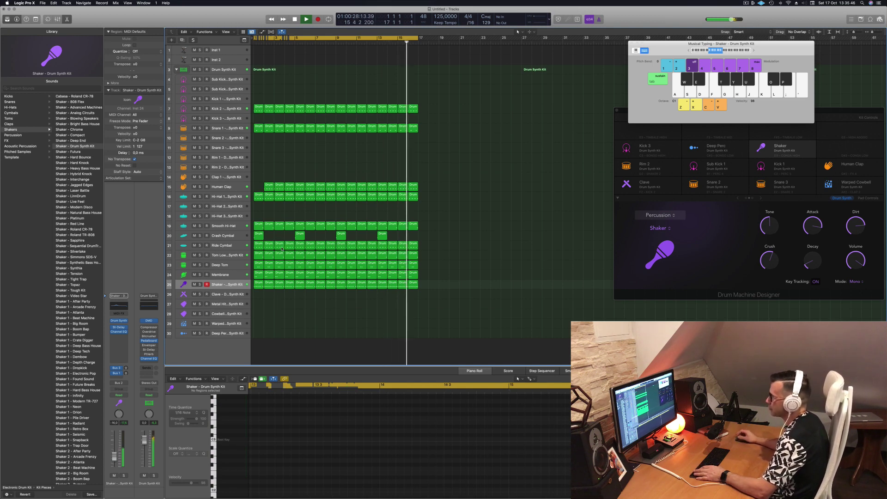
Step: Copy the first Crash Cymbal region to bar 2 of the Clave track and raise its note to the Clave's key row
click(258, 236)
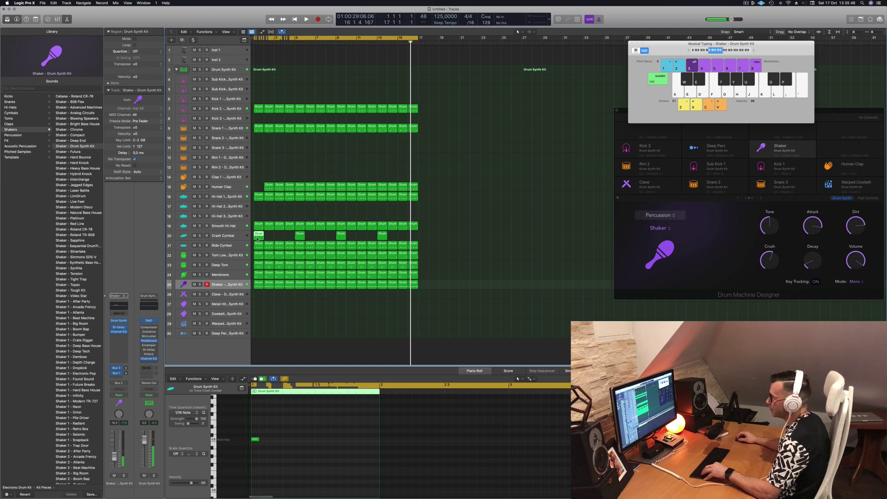
drag(258, 236, 269, 295)
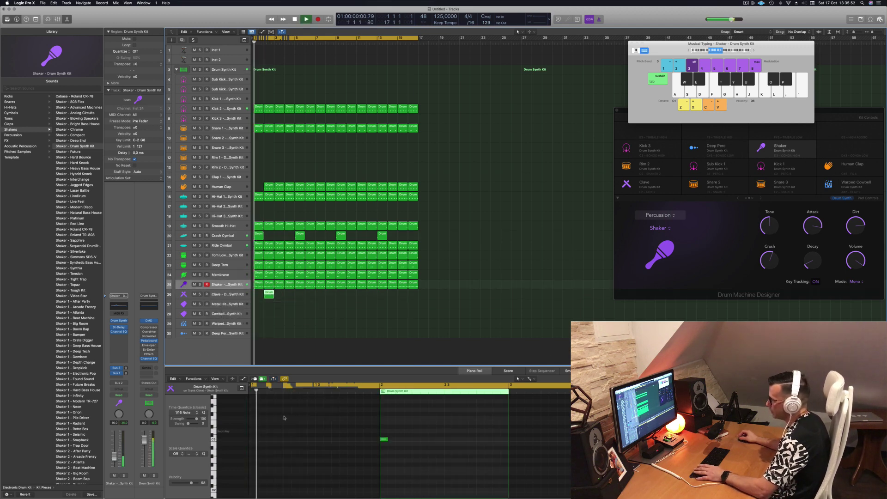
key(space)
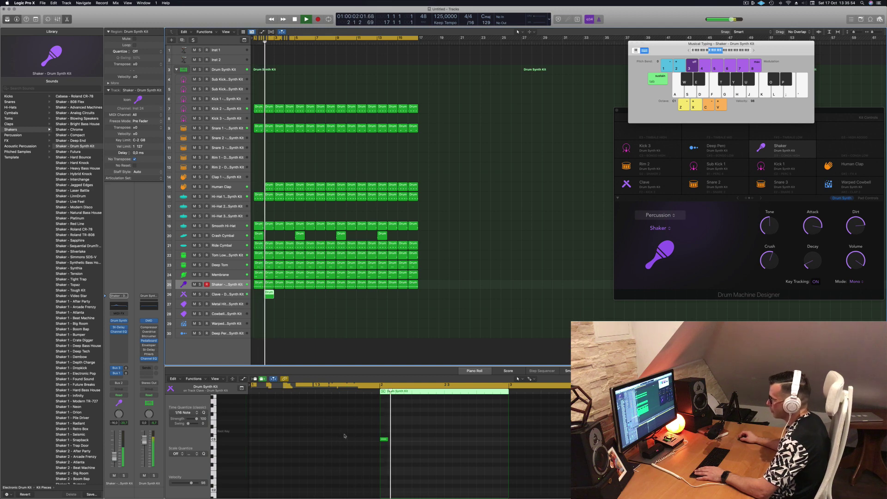
click(384, 439)
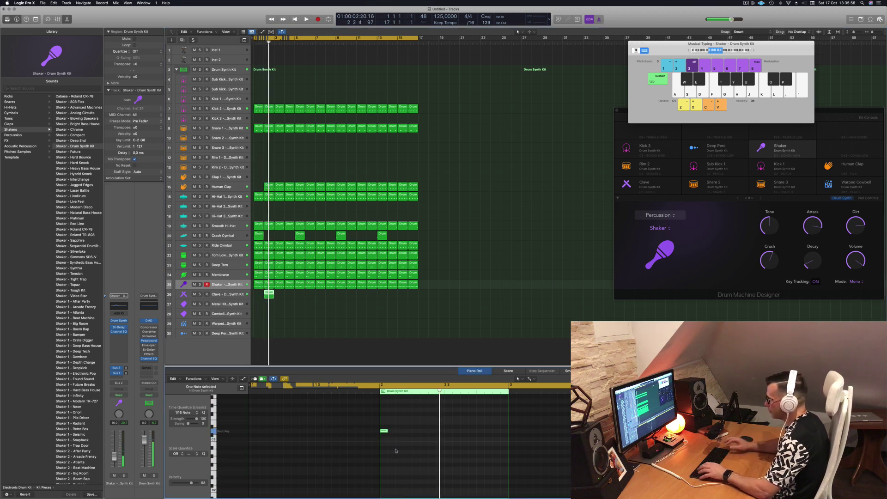
key(space)
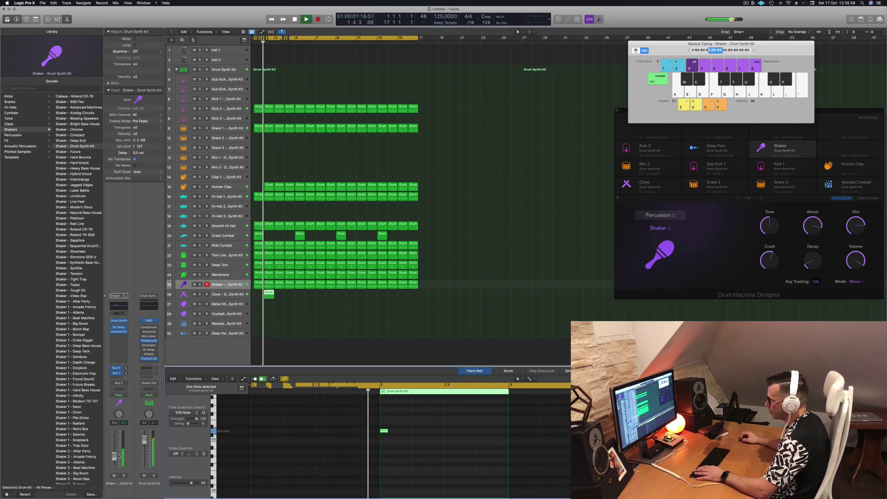
Step: Select the Clave track and repeat its region in every second bar through bar 16
key(Down)
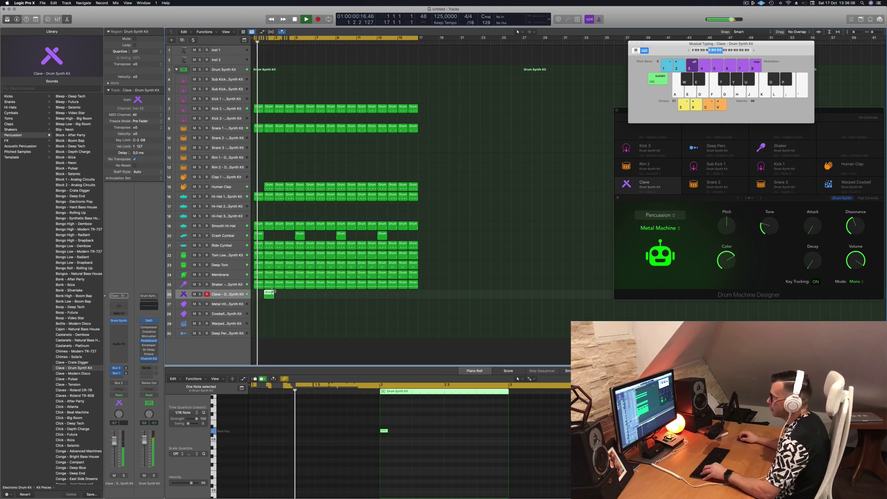
drag(269, 295, 352, 300)
scroll(346, 309, left, 2)
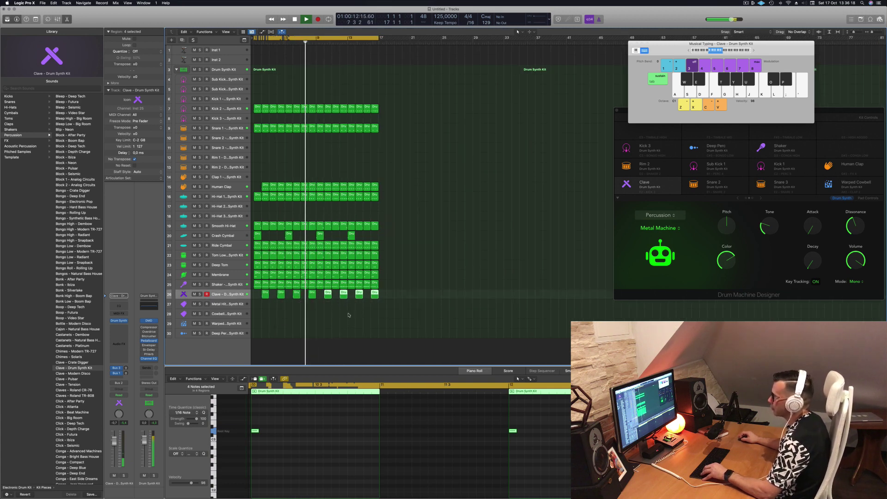
click(341, 323)
Step: Stop playback, select the Cowbell track and audition its 80s Cowbell sound
scroll(341, 324, down, 2)
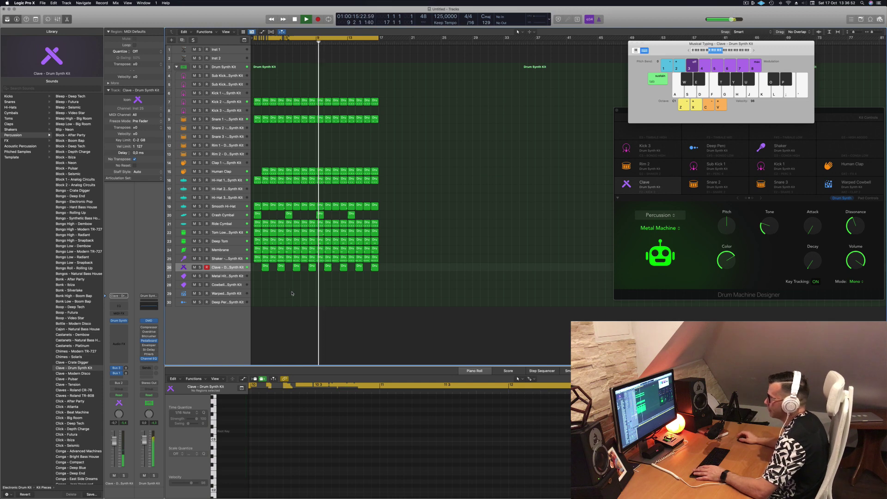
key(space)
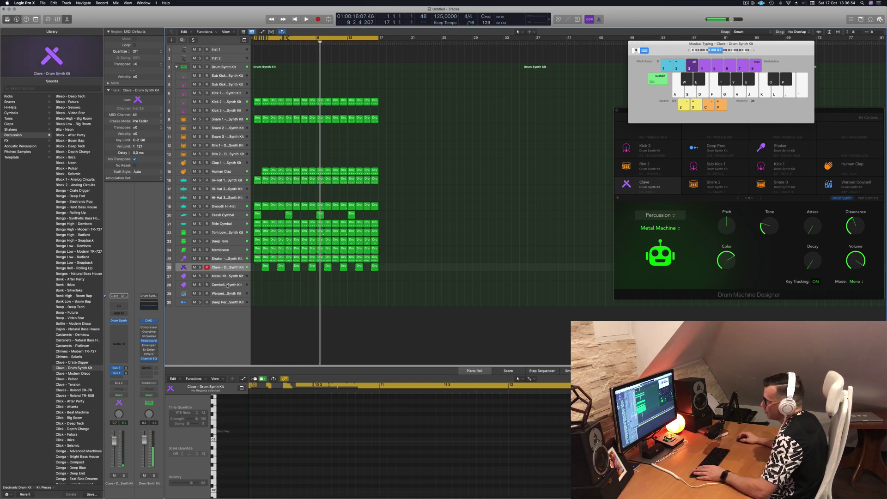
click(228, 285)
key(k)
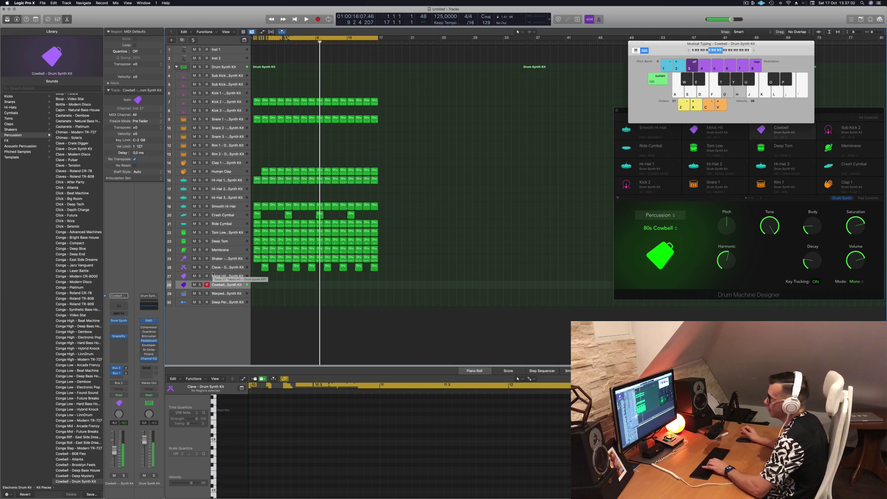
Step: Play the beat from the start, selecting the Kick 2 track to inspect its sound and regions
key(Return)
key(space)
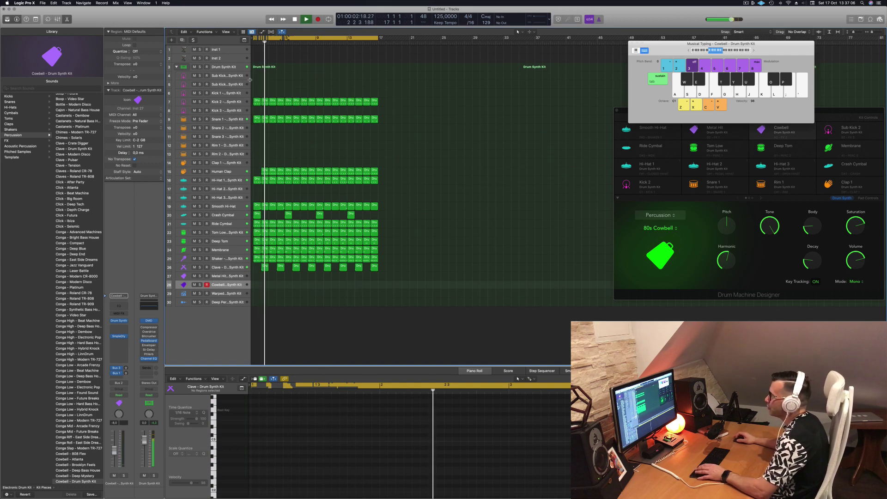
click(232, 101)
key(space)
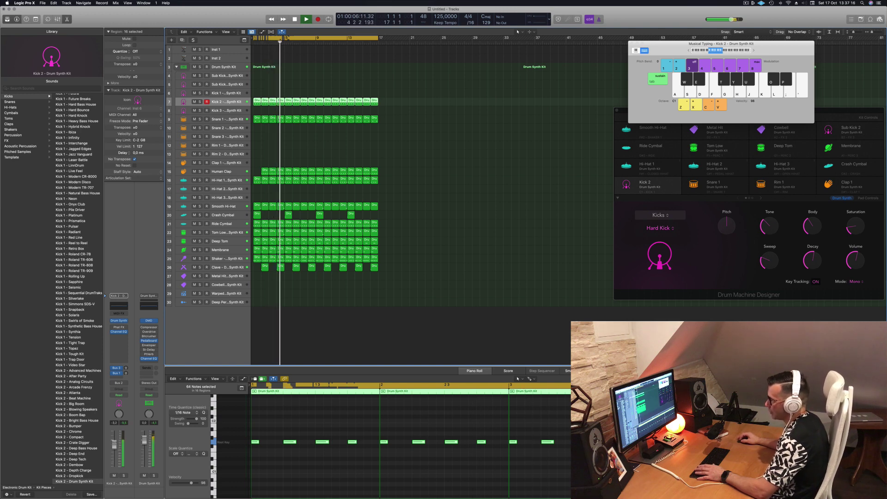
click(314, 355)
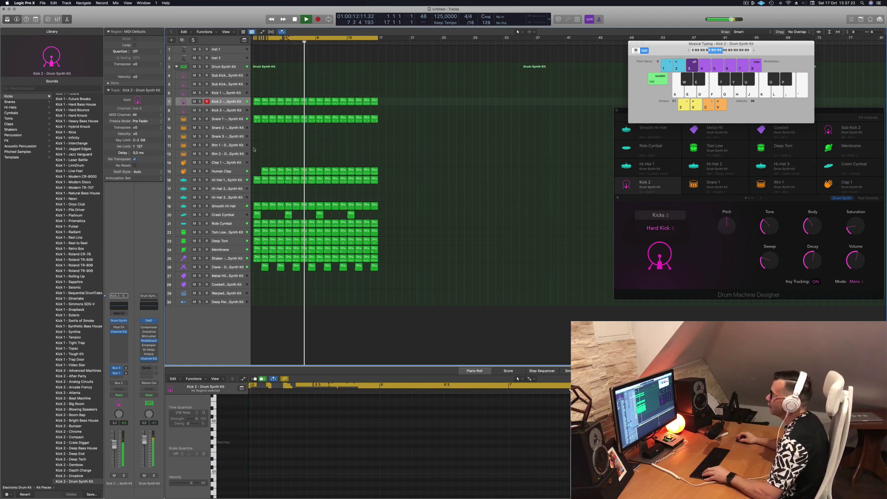
Step: Copy the Human Clap region at bar 2 into the empty first bar and play the beat from the start
click(265, 171)
drag(265, 170, 258, 171)
click(280, 154)
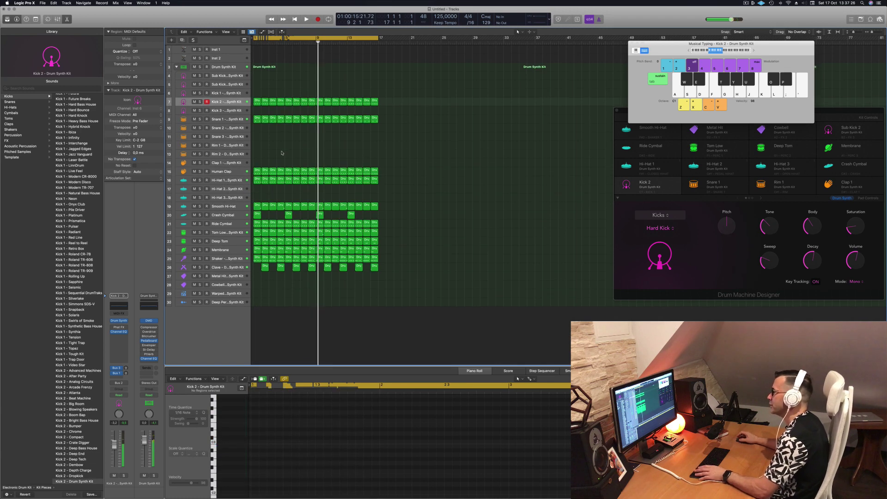
key(space)
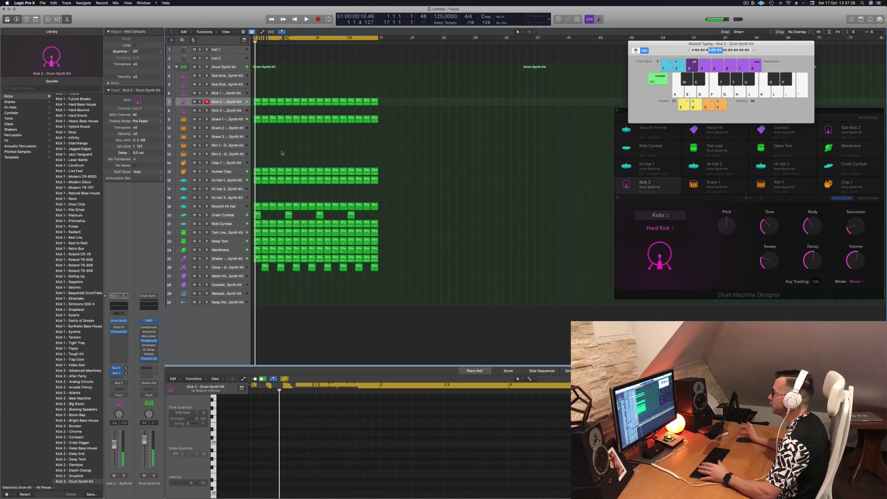